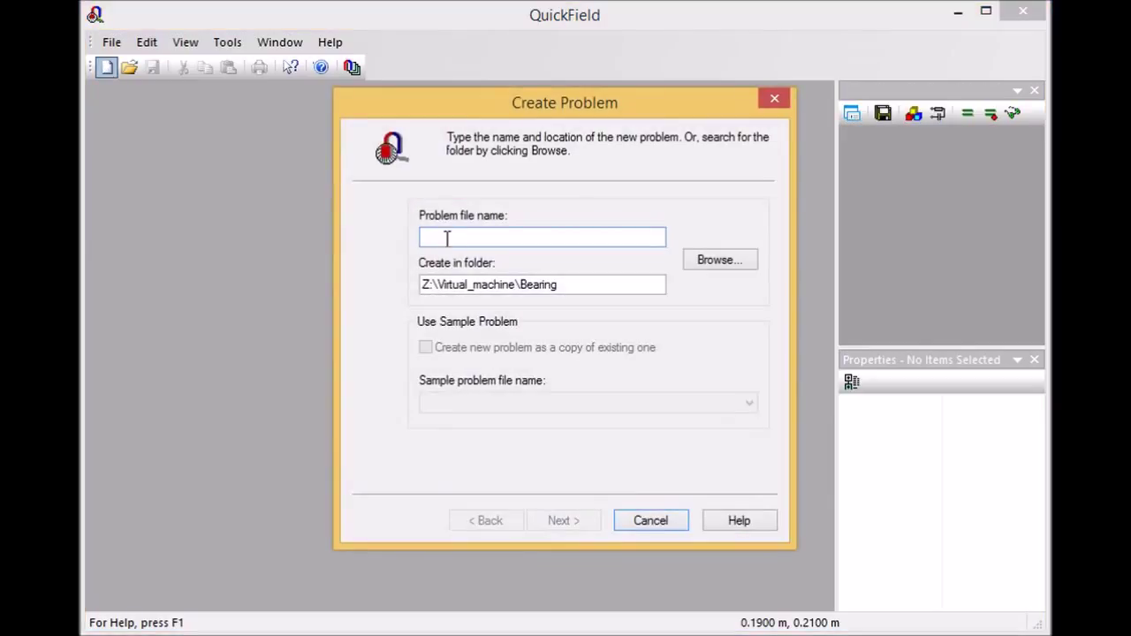
Step: Name the new problem file Bearing, keeping the Z:\Virtual_machine\Bearing folder, and proceed to the general settings
type("Bea")
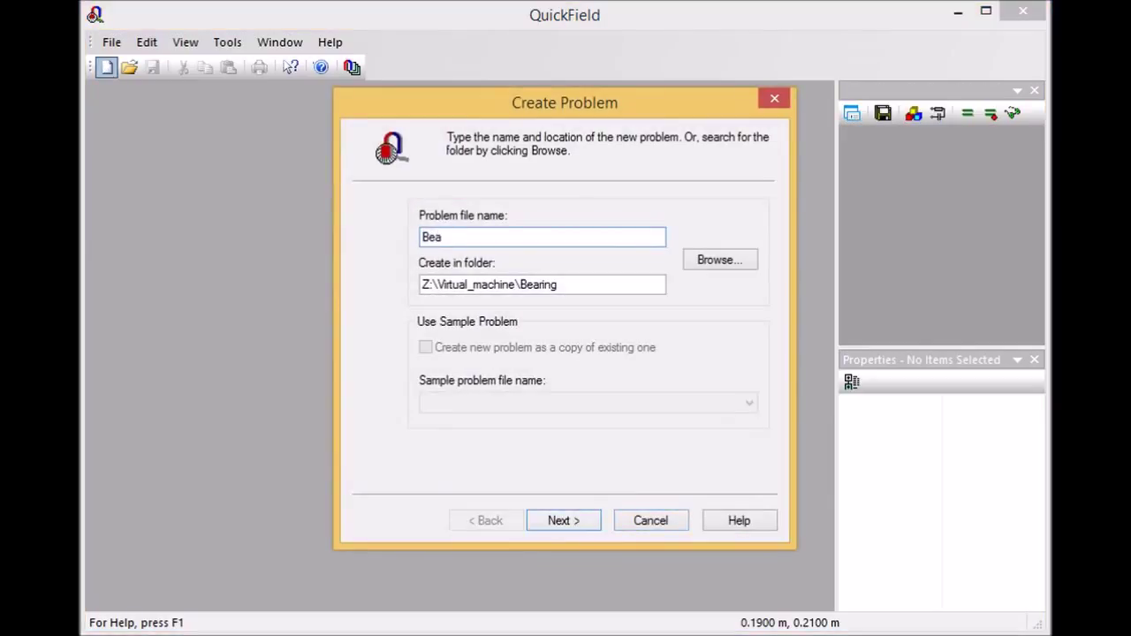
type("ring")
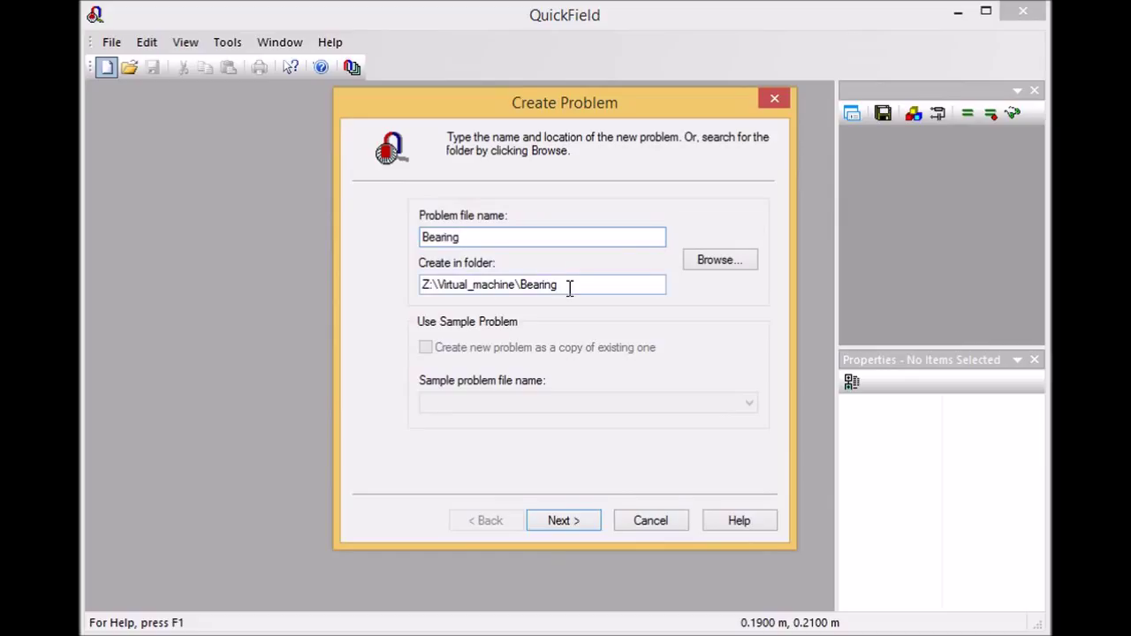
left_click(565, 521)
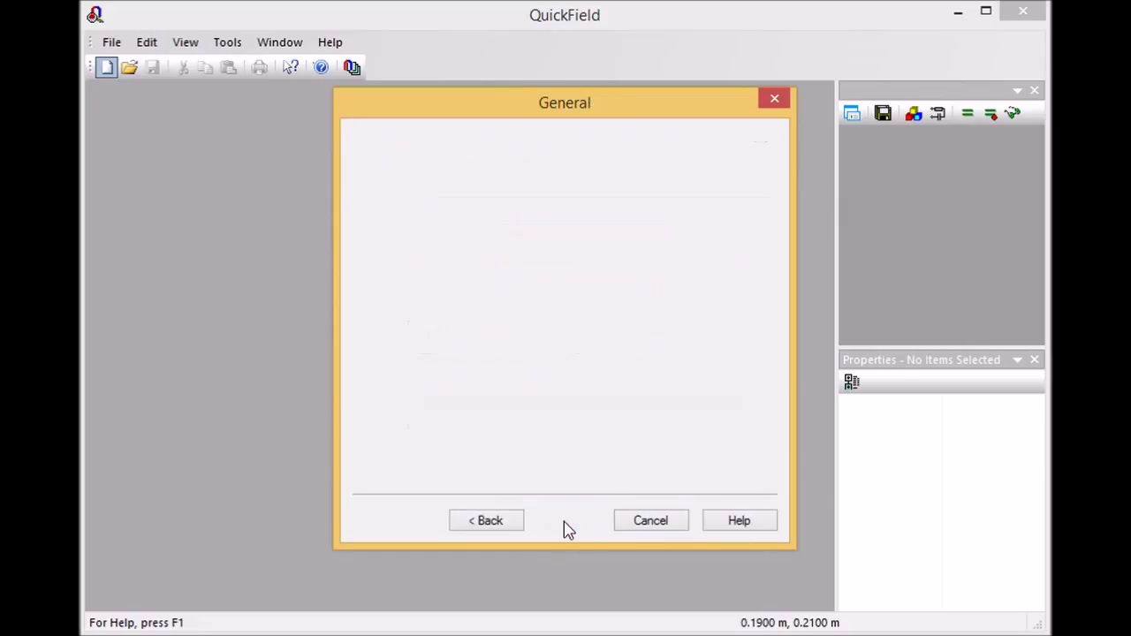
Step: Set the problem type to Magnetostatics with an axisymmetric model class and finish creating the problem
left_click(499, 221)
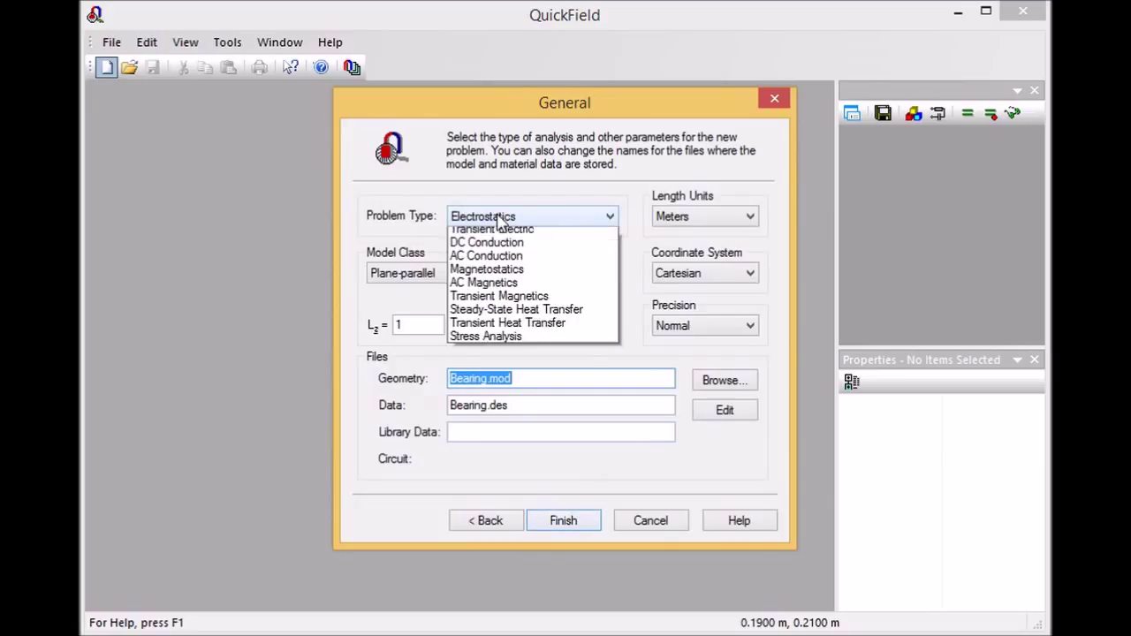
left_click(517, 287)
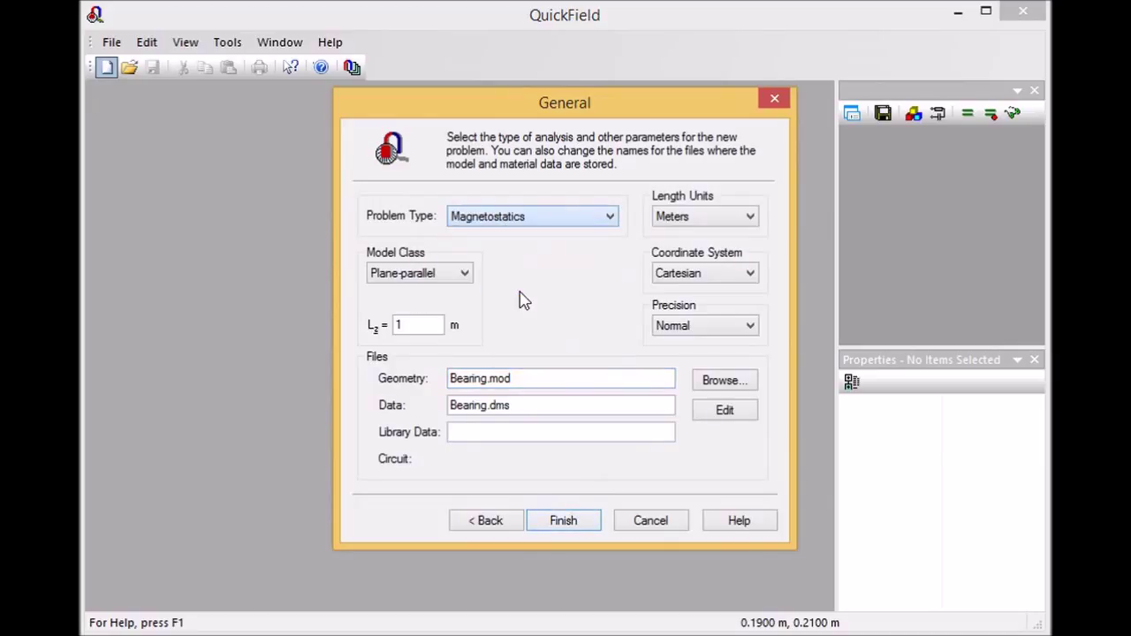
left_click(464, 274)
left_click(451, 306)
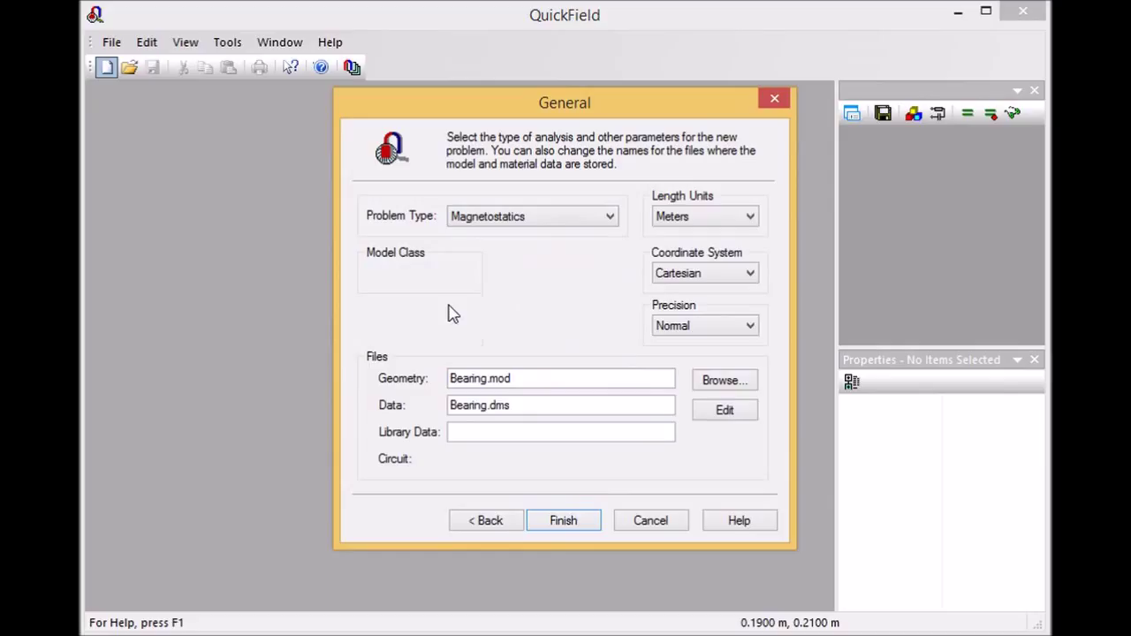
left_click(569, 522)
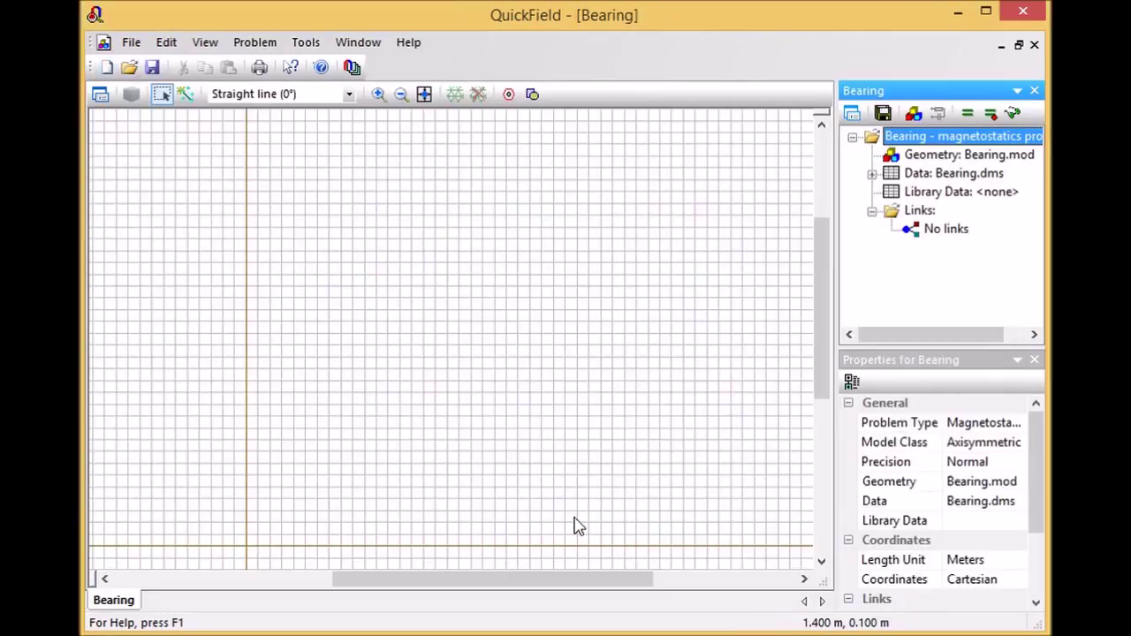
Step: Dock the Bearing problem tree along the left side of the geometry view
left_click_drag(919, 99, 141, 345)
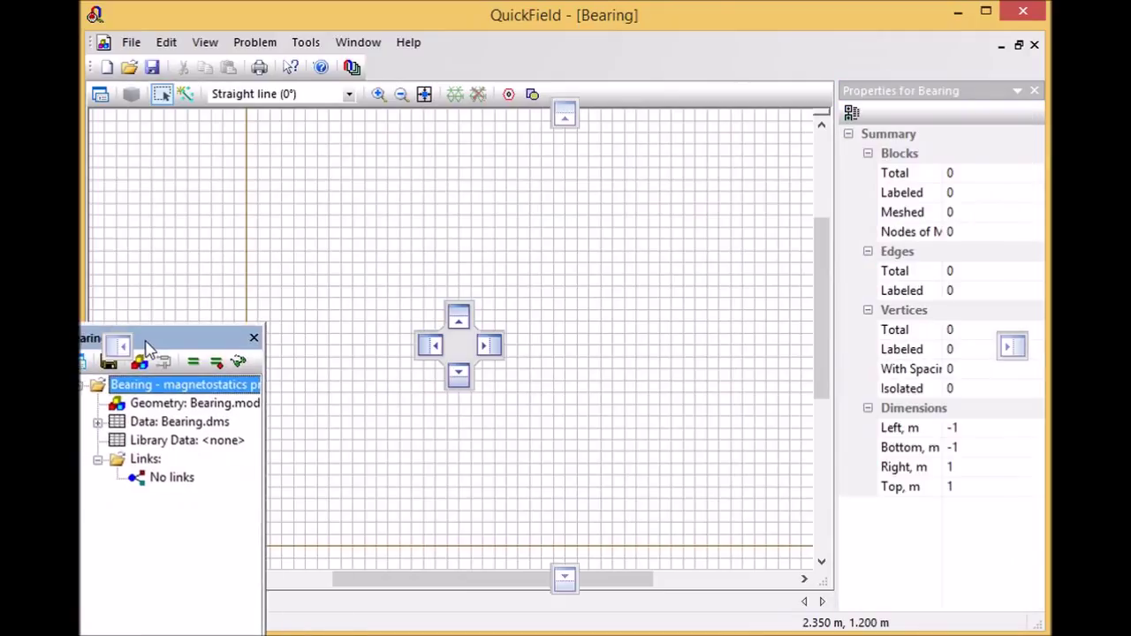
left_click(398, 260)
Step: Import the geometry from Model.dxf in the Bearing folder
left_click(131, 42)
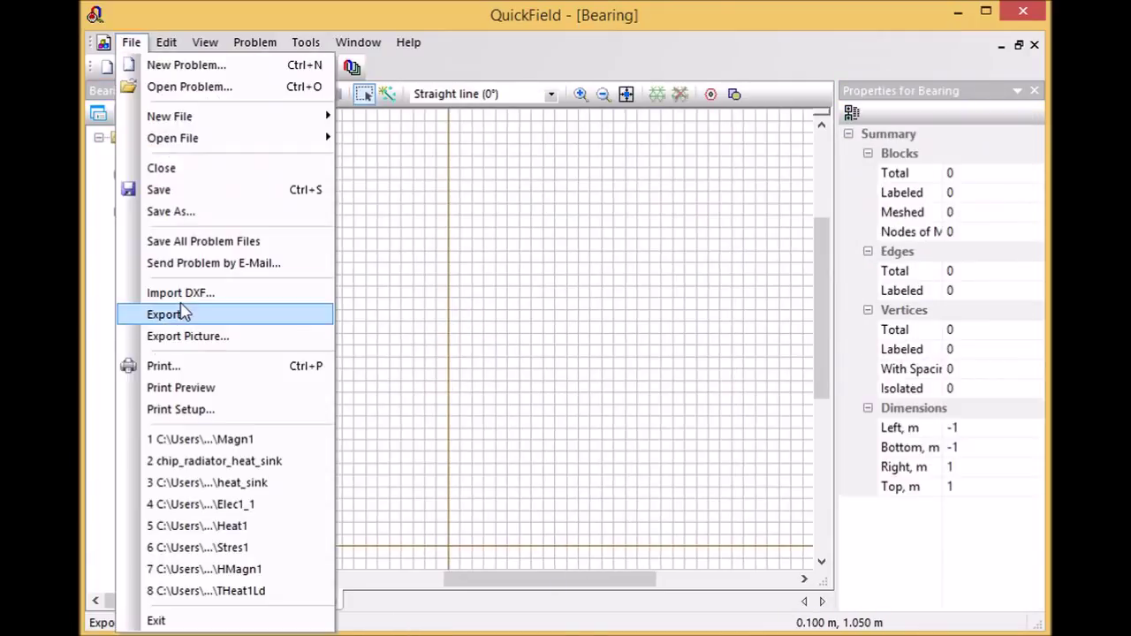
left_click(198, 298)
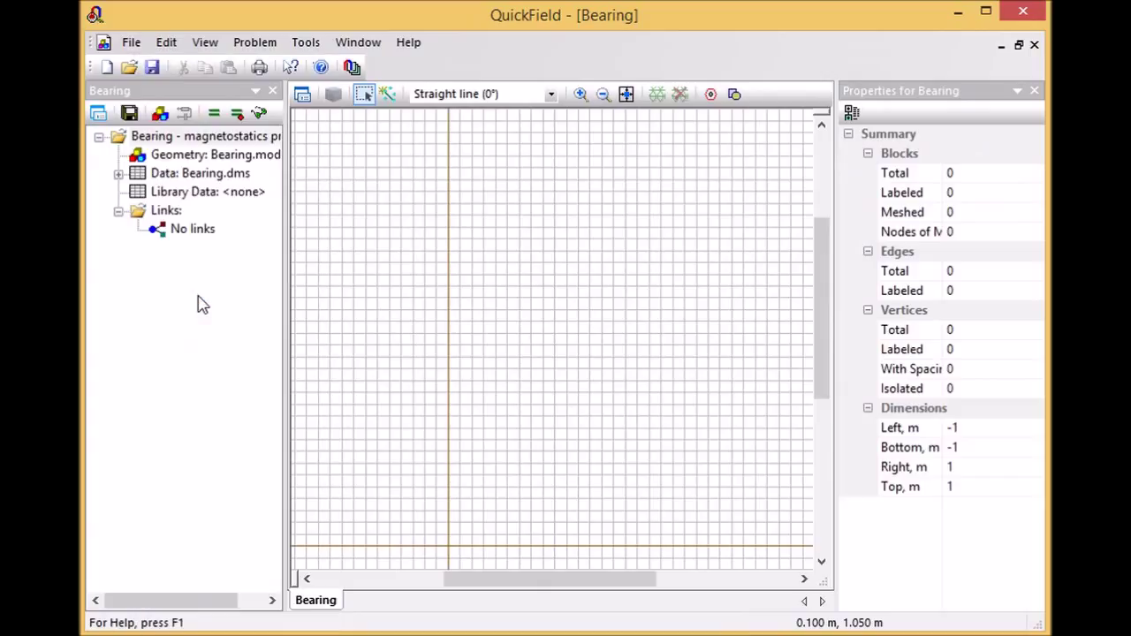
left_click(482, 203)
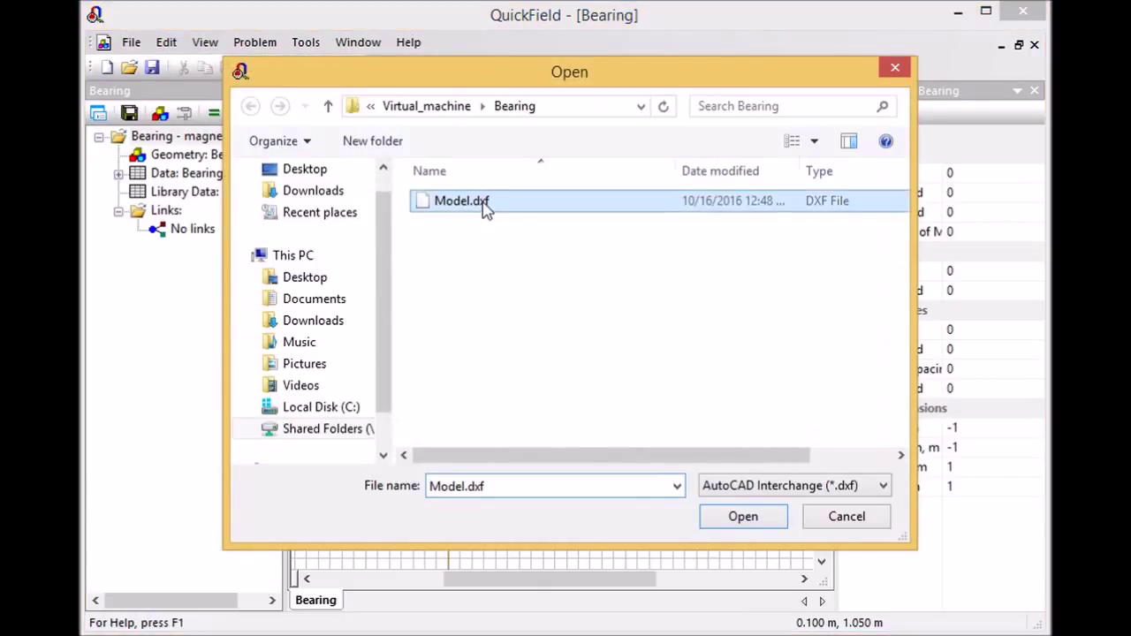
double_click(483, 203)
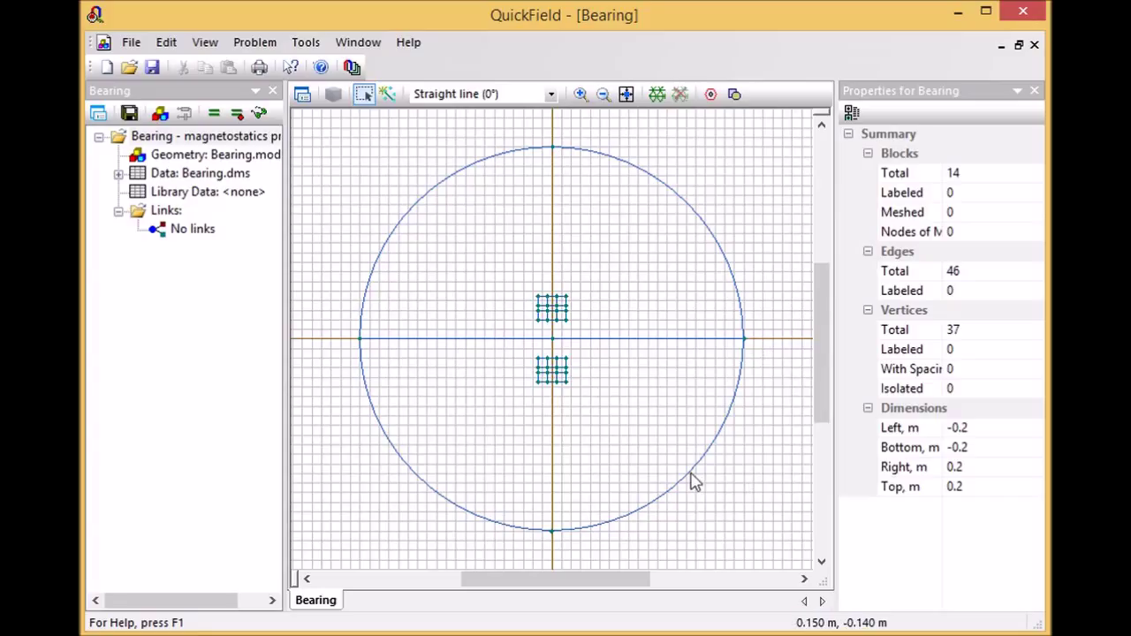
Step: Delete the lower half of the imported geometry, including the bottom vertex, the lower arc and the block grid below the axis
left_click_drag(696, 530, 493, 496)
key("Delete")
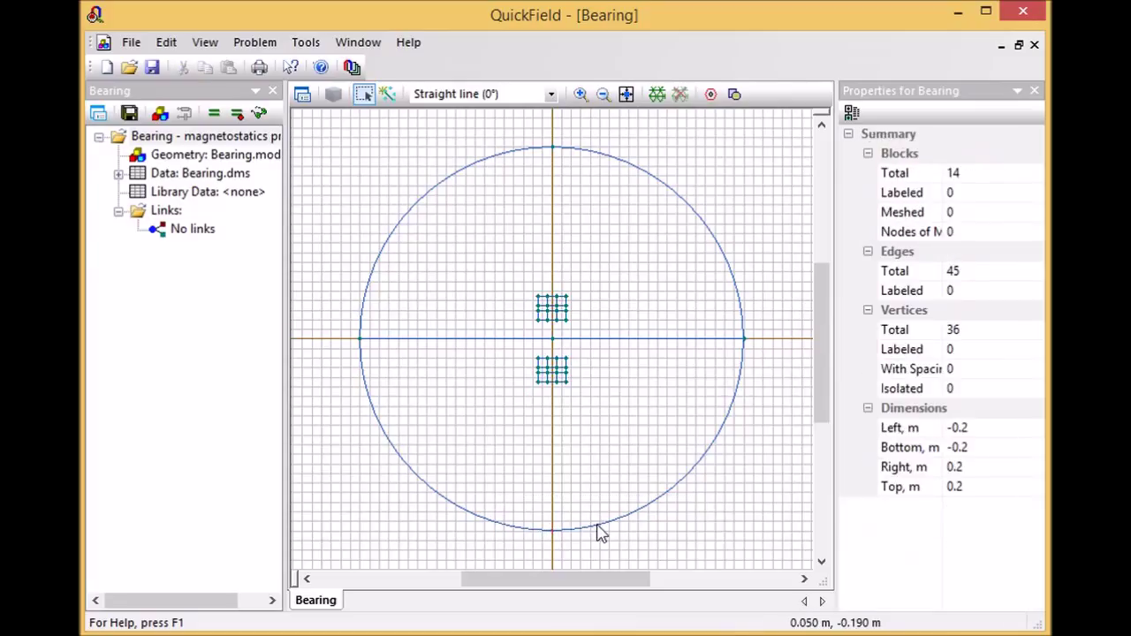
left_click(599, 530)
key("Delete")
left_click_drag(580, 450, 517, 351)
key("Delete")
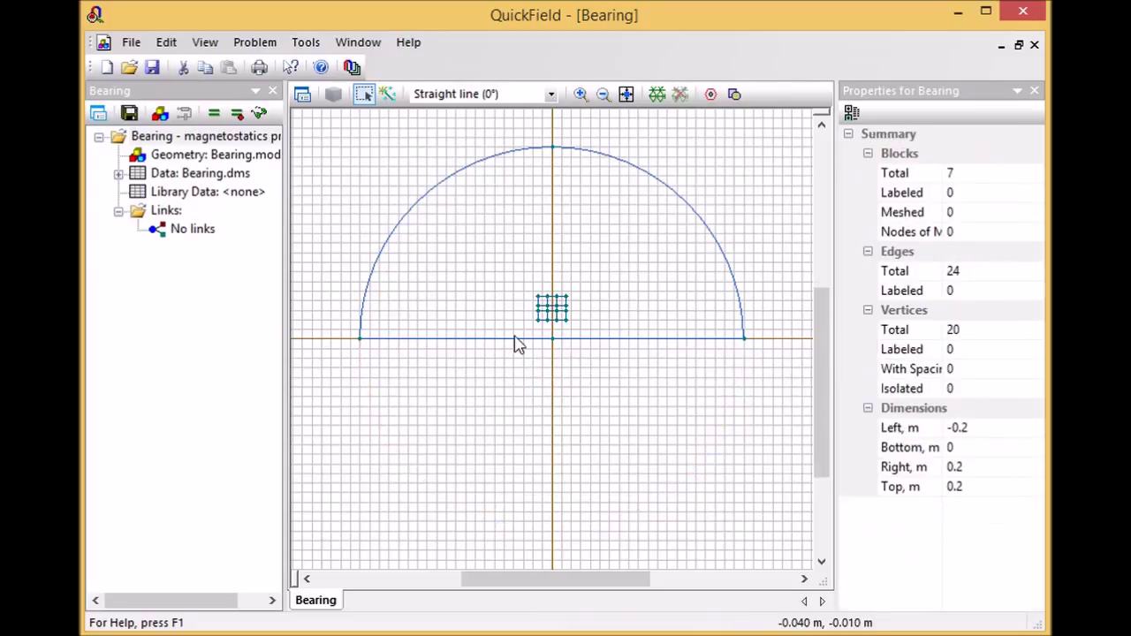
left_click(625, 95)
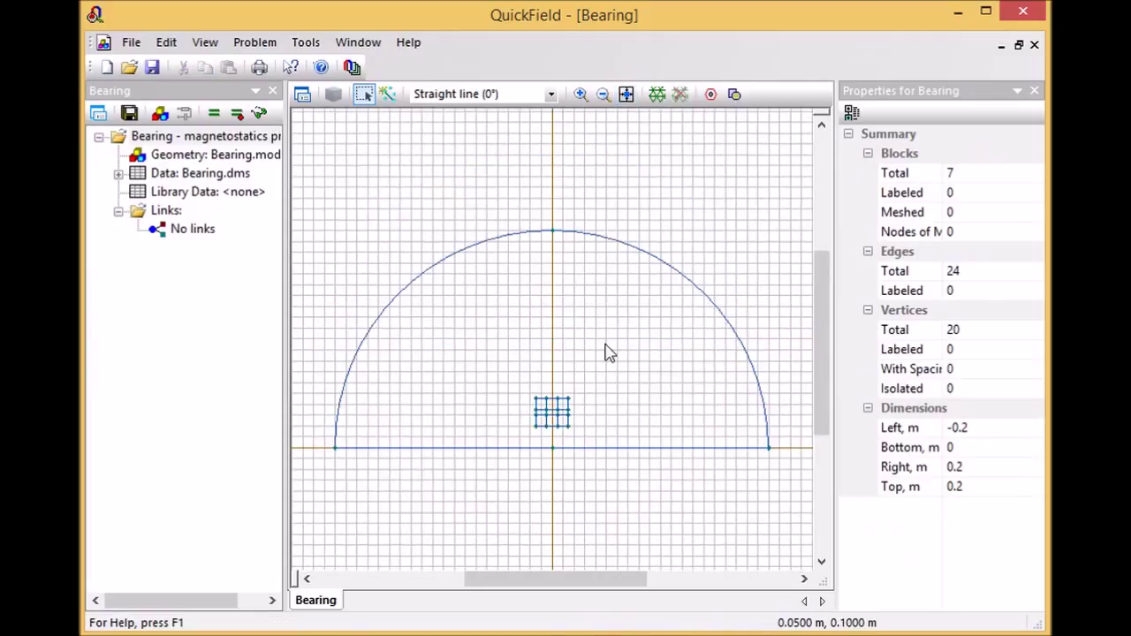
Step: Set manual mesh spacing of 0.0005 m for all vertices of the small block grid above the axis
left_click_drag(494, 372, 608, 438)
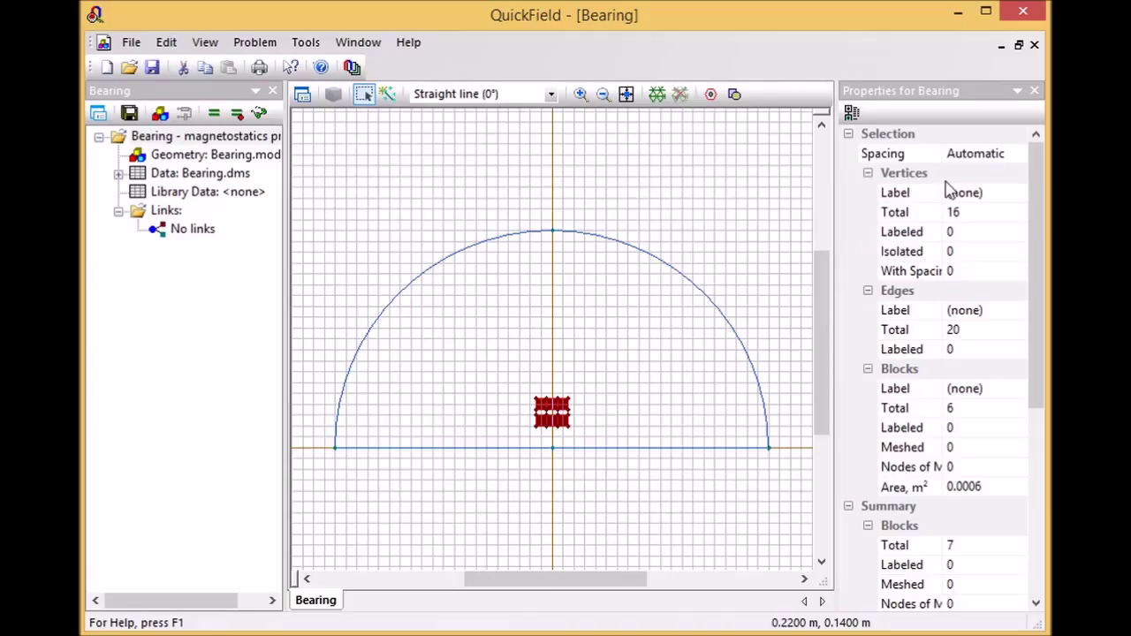
left_click(977, 155)
left_click(1019, 155)
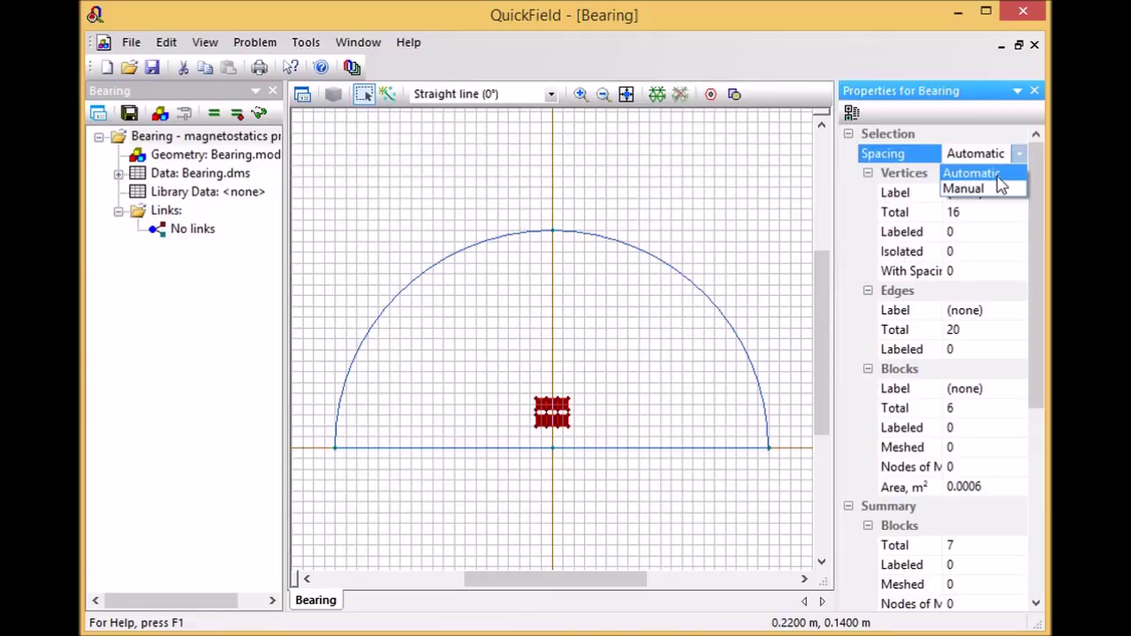
left_click(965, 189)
left_click(966, 174)
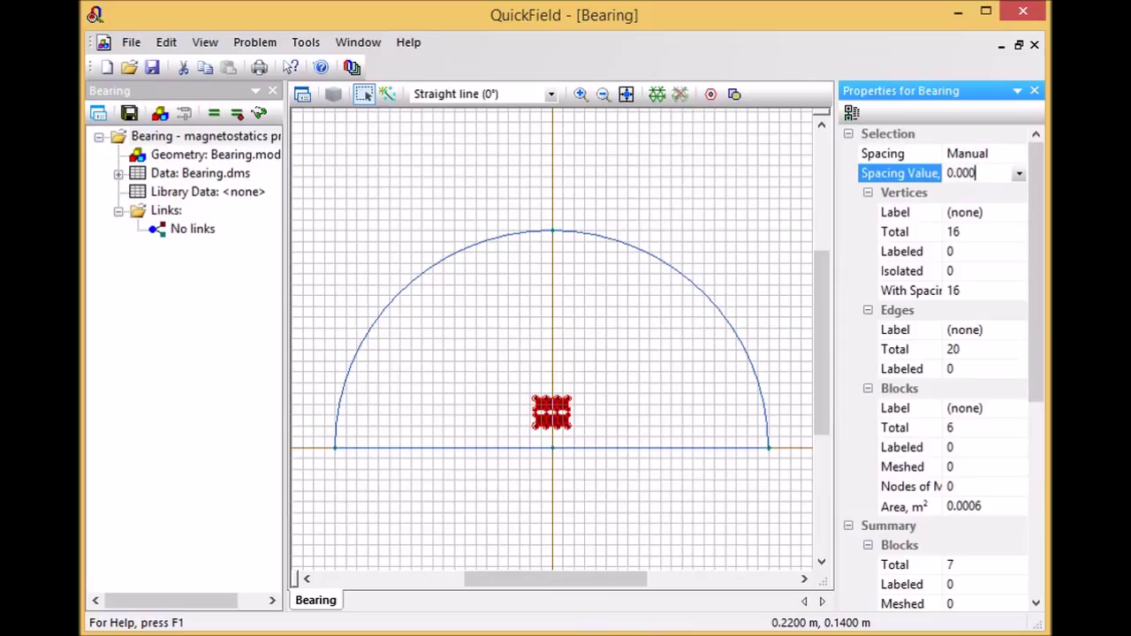
key("Return")
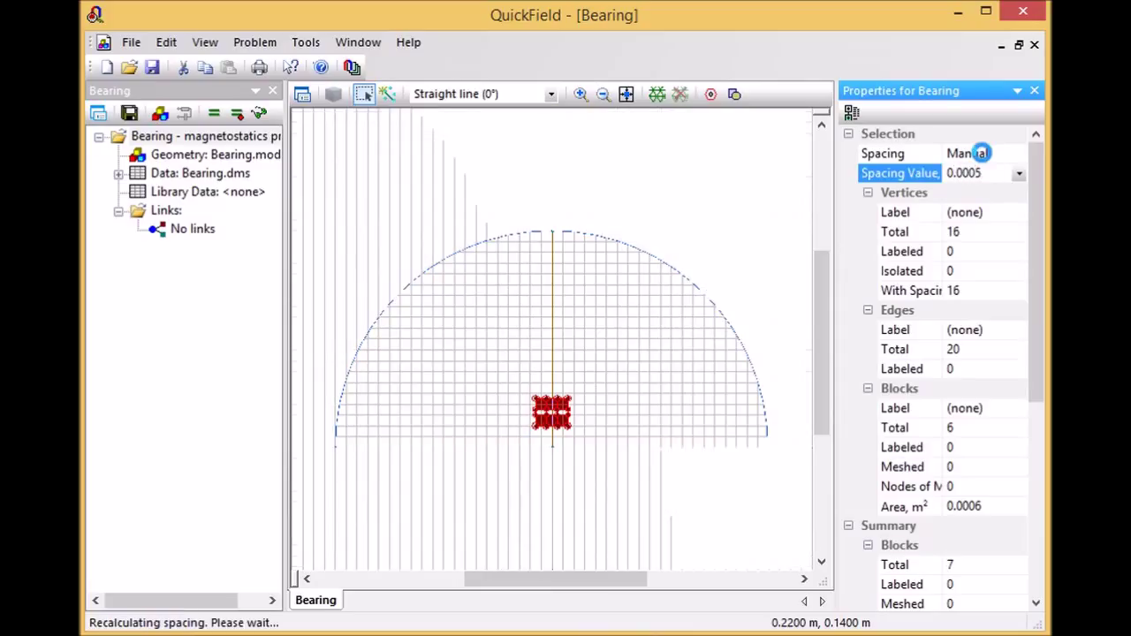
Step: Set manual mesh spacing of 0.008 m for the three outer vertices at the top and both ends of the arc
left_click_drag(588, 201, 543, 250)
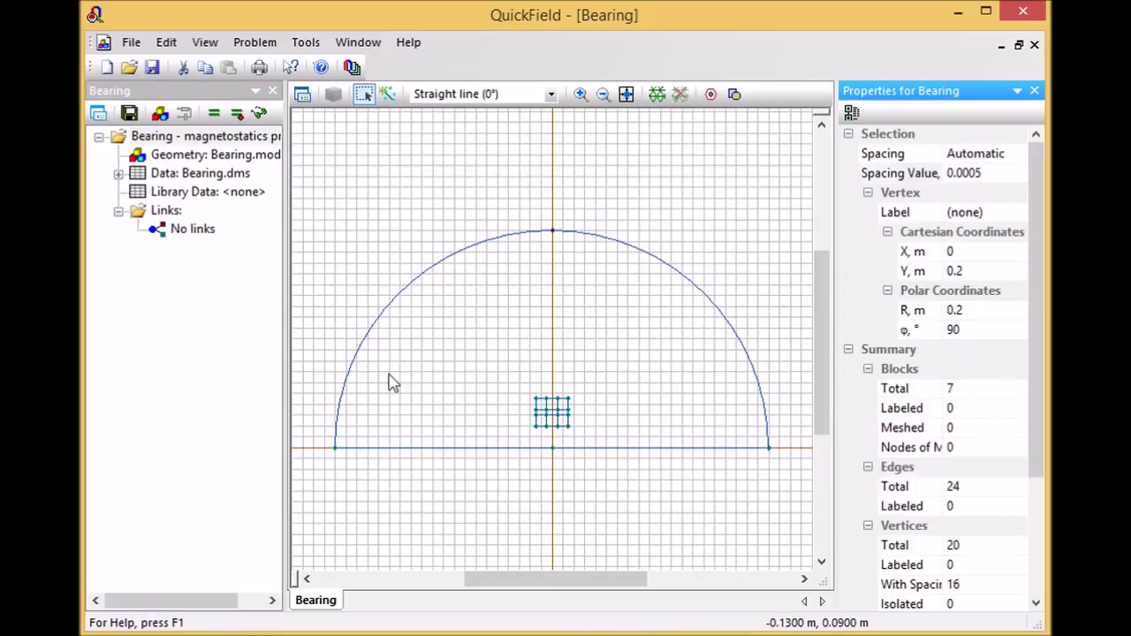
left_click_drag(354, 480, 323, 434)
left_click_drag(793, 468, 735, 423)
left_click(1016, 156)
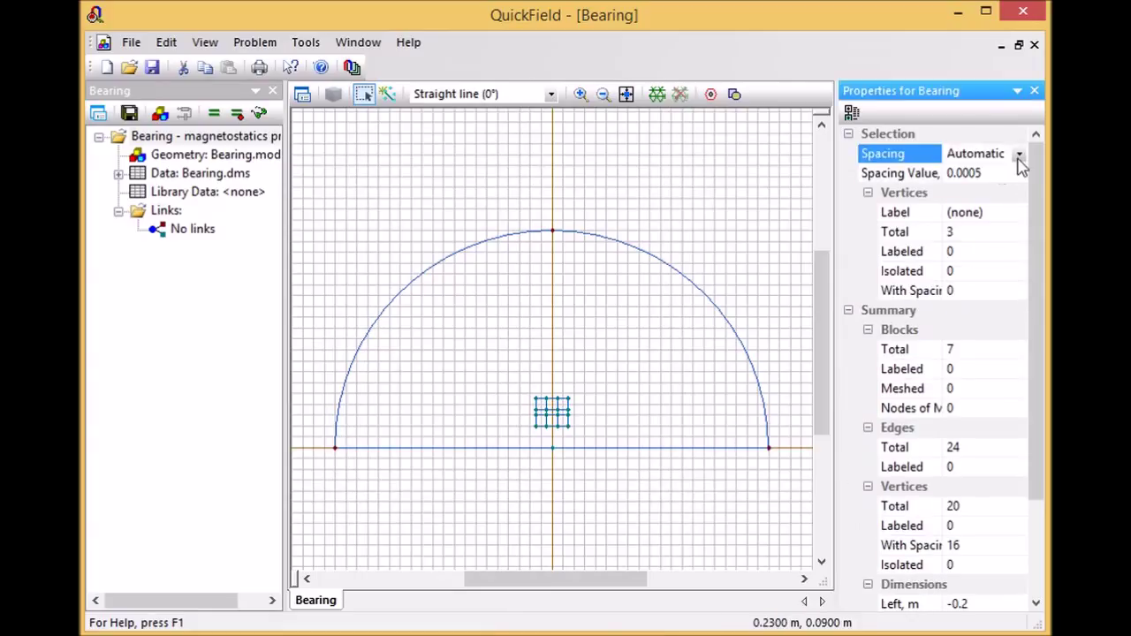
left_click(1018, 154)
left_click(1005, 188)
left_click(993, 173)
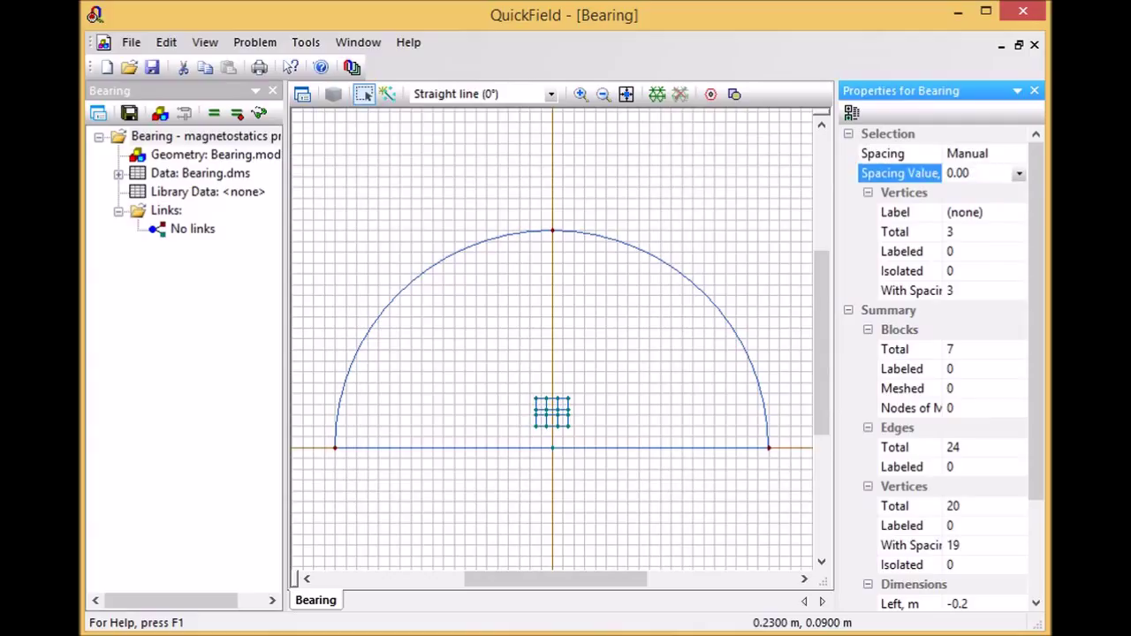
type("0.008")
key("Return")
Step: Set manual mesh spacing of 0.001 m for the vertex at the origin
left_click(549, 447)
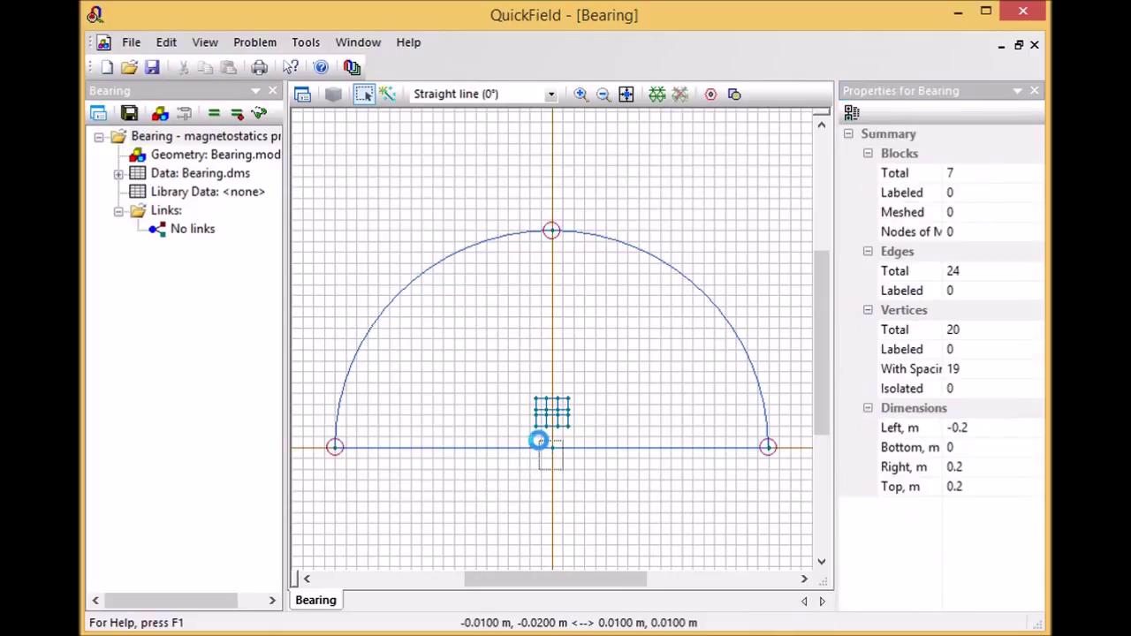
left_click(939, 173)
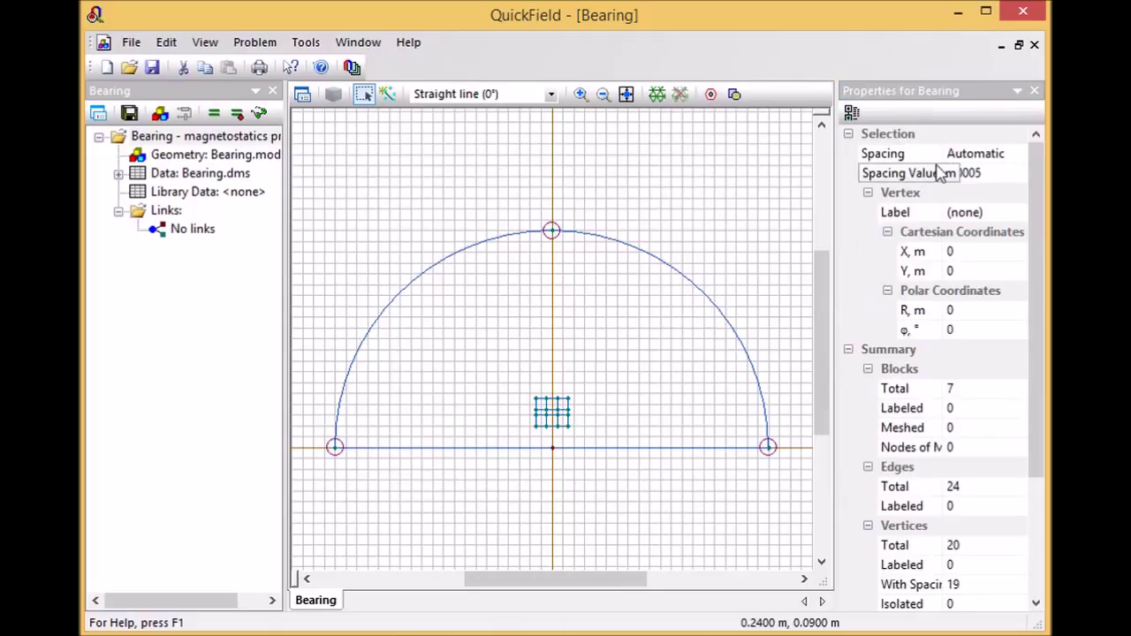
left_click(991, 154)
left_click(1019, 154)
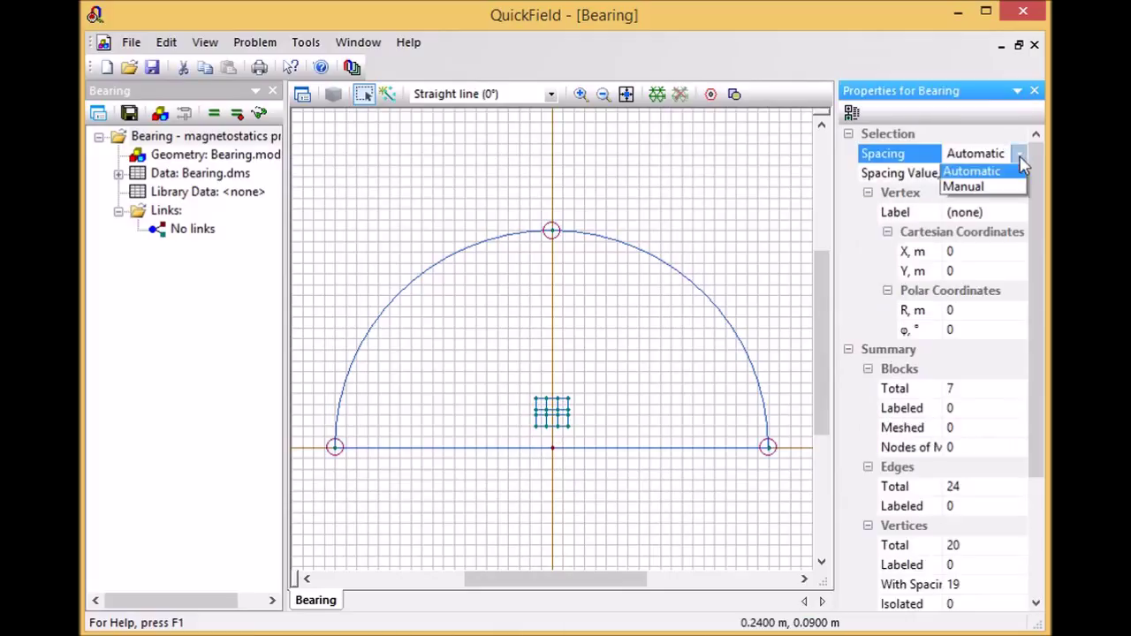
left_click(996, 193)
left_click(992, 177)
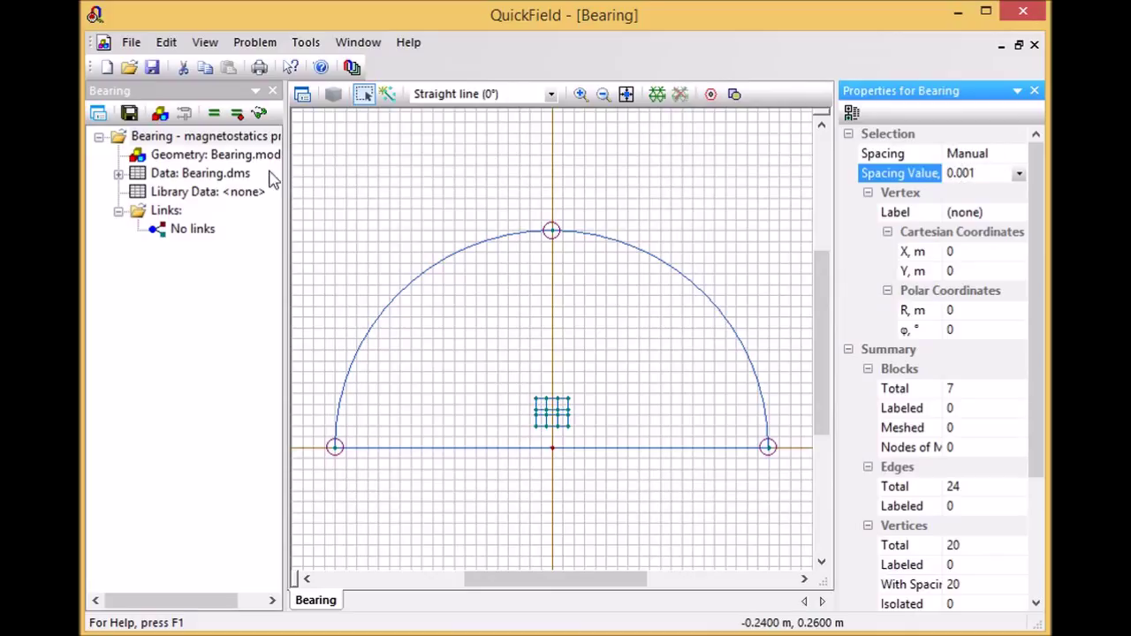
Step: Create a new block label named ring_1_center in the Bearing.dms data
left_click(121, 181)
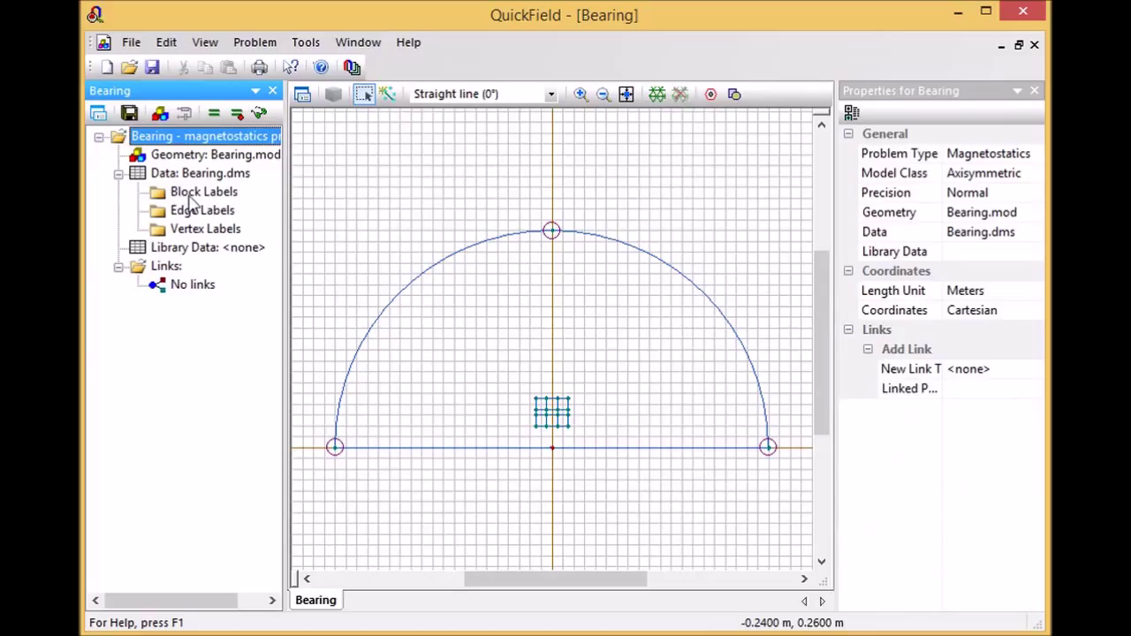
left_click(197, 203)
right_click(197, 203)
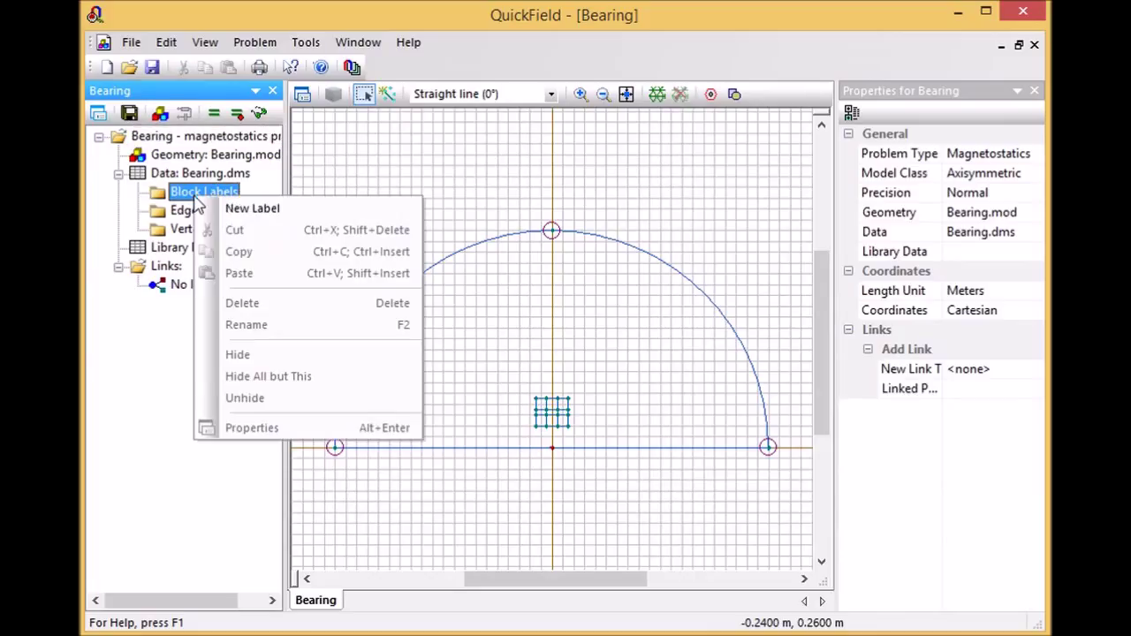
left_click(212, 208)
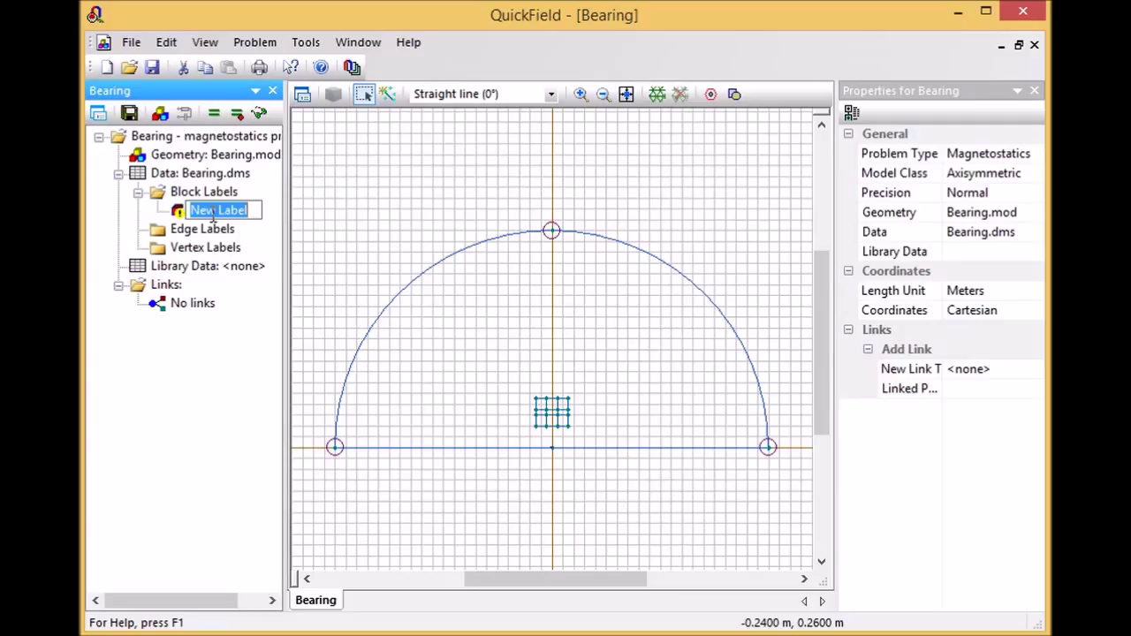
type("ring")
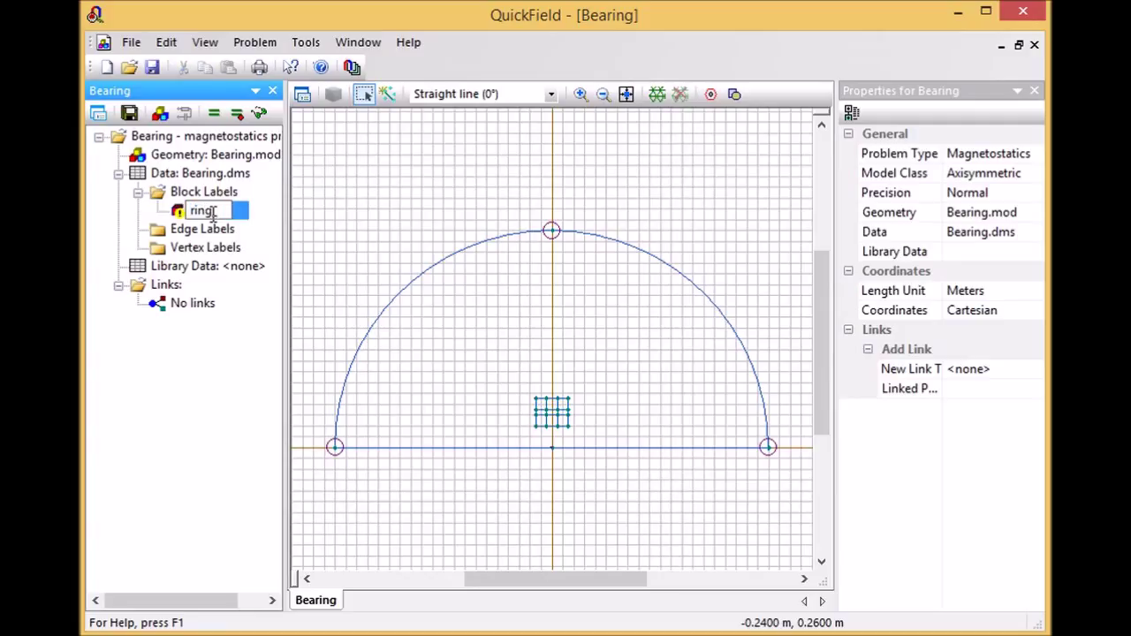
type("1")
type("_center")
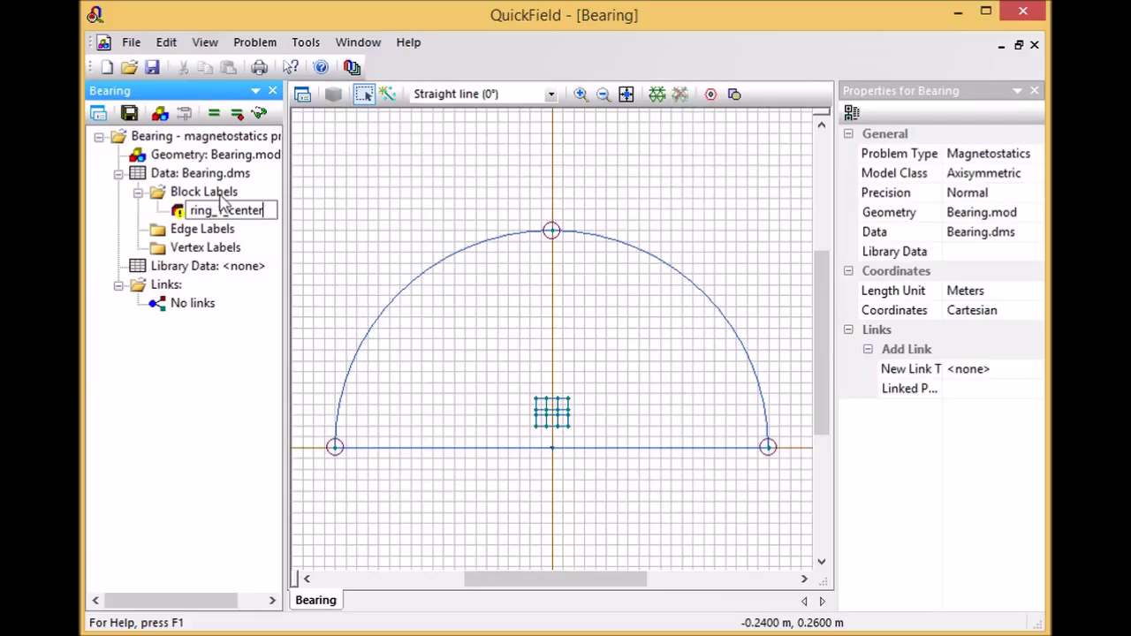
key("Return")
Step: Give the ring_1_center block label a relative permeability of 1.05 and a coercive force of 955000 A/m directed at 90 degrees
double_click(223, 212)
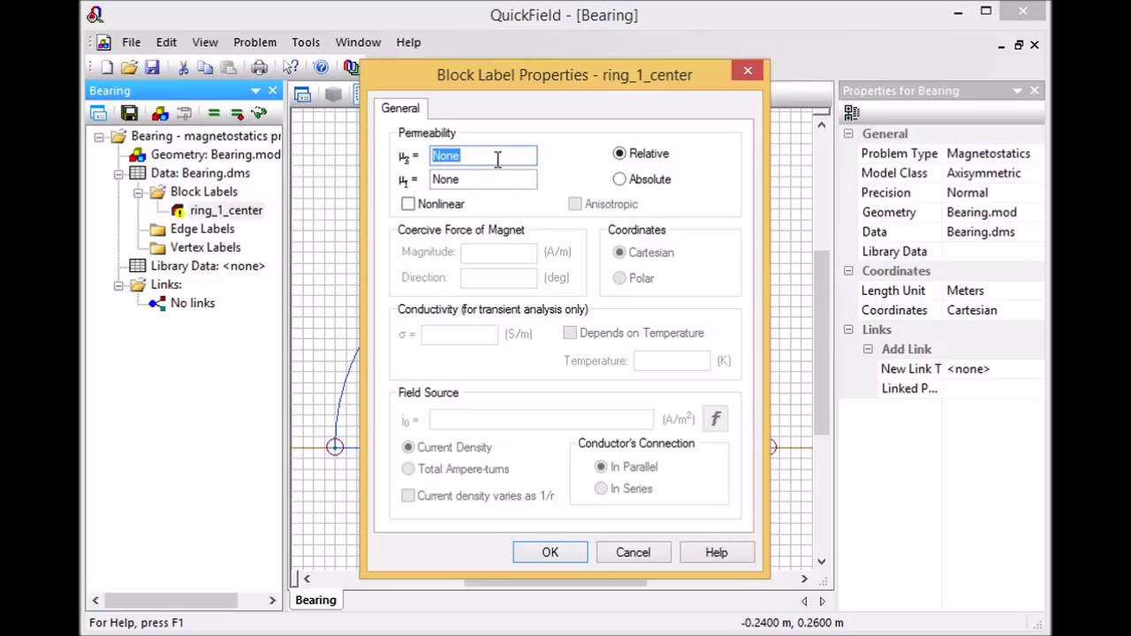
type("1")
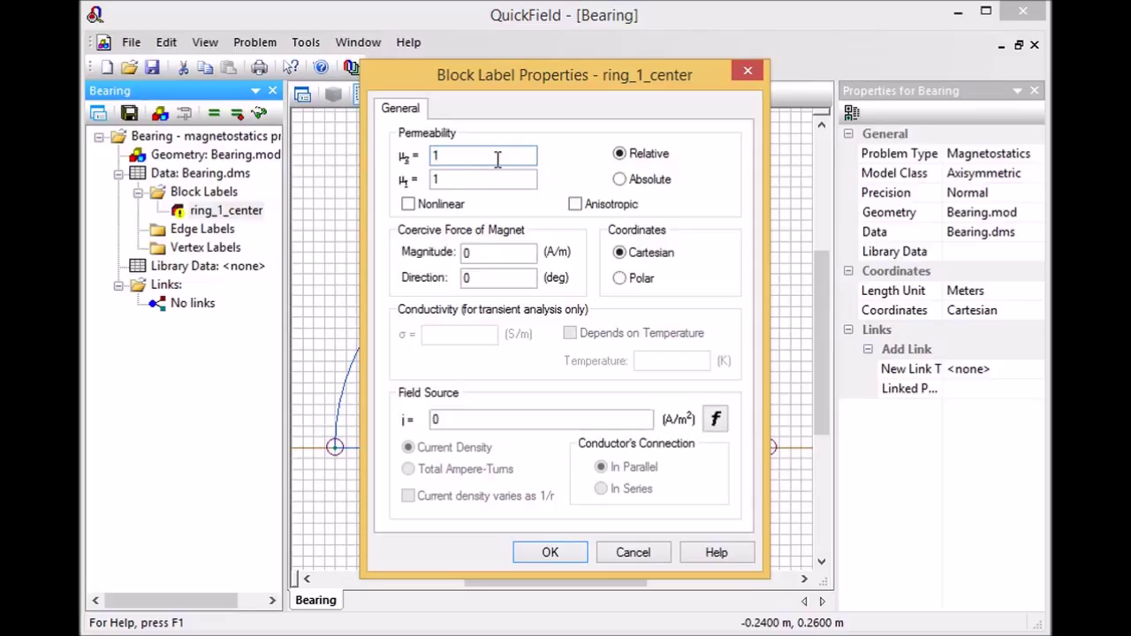
type(".05")
left_click_drag(496, 256, 455, 256)
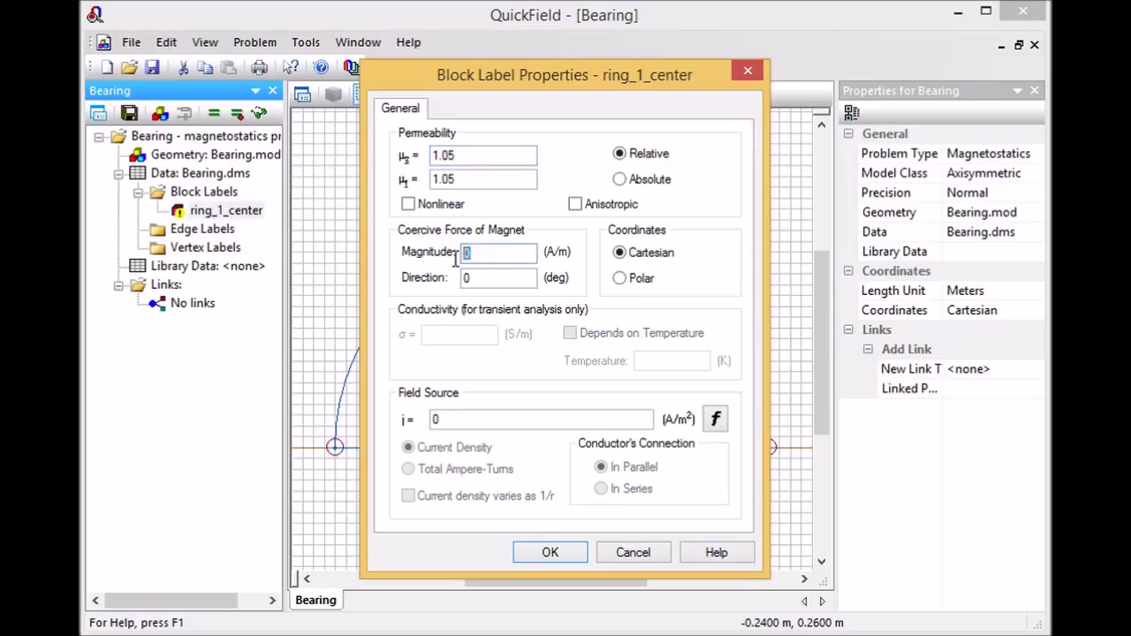
type("95500")
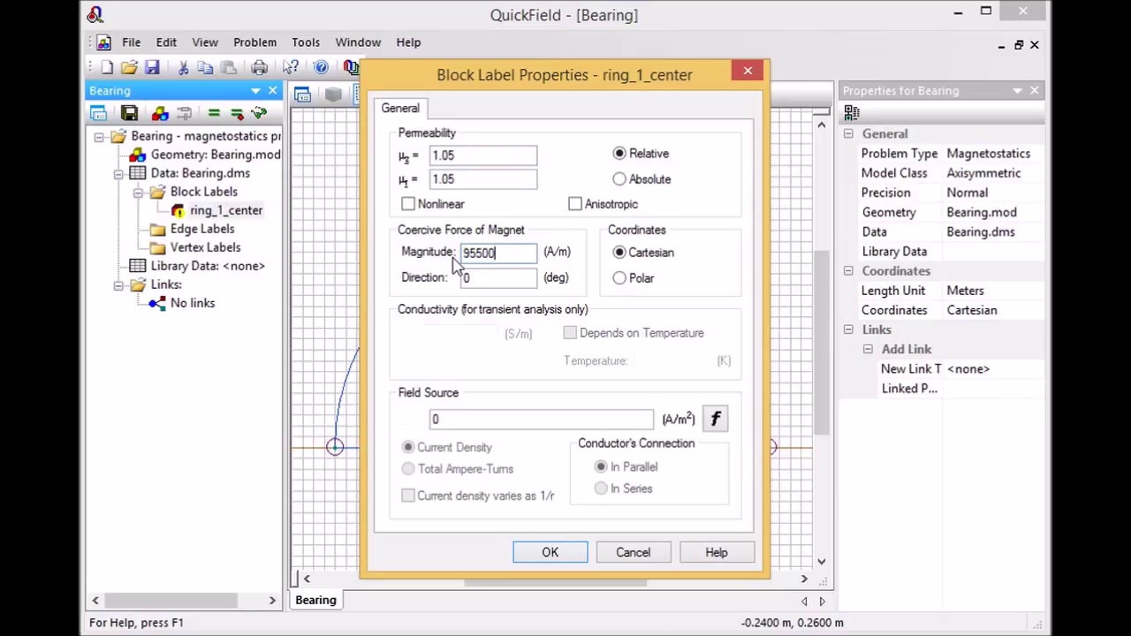
type("0")
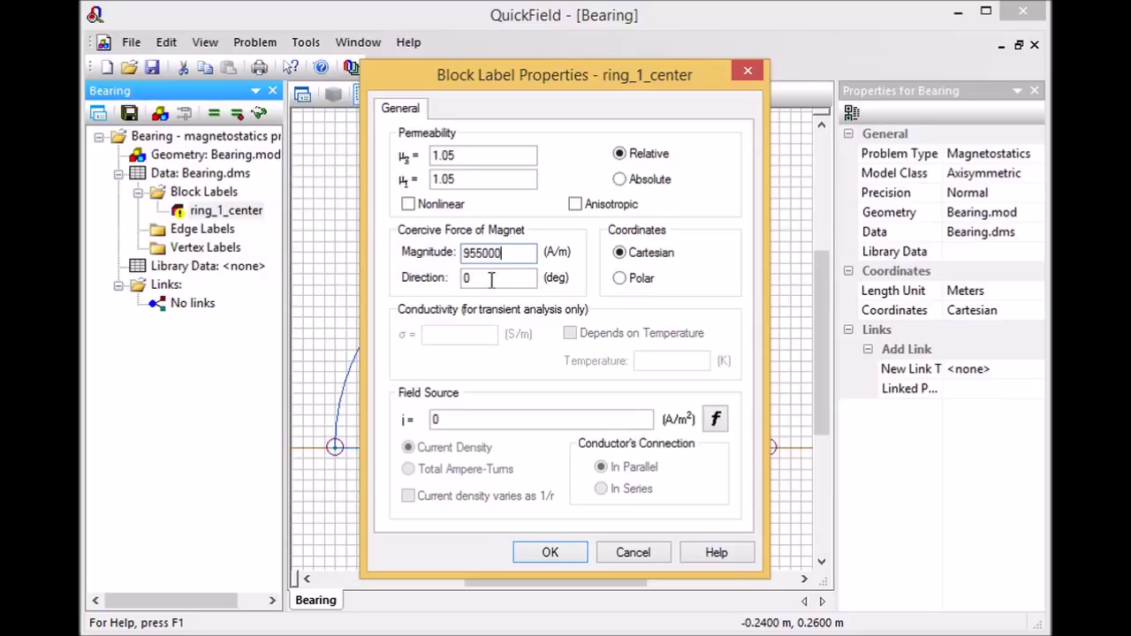
key("Tab")
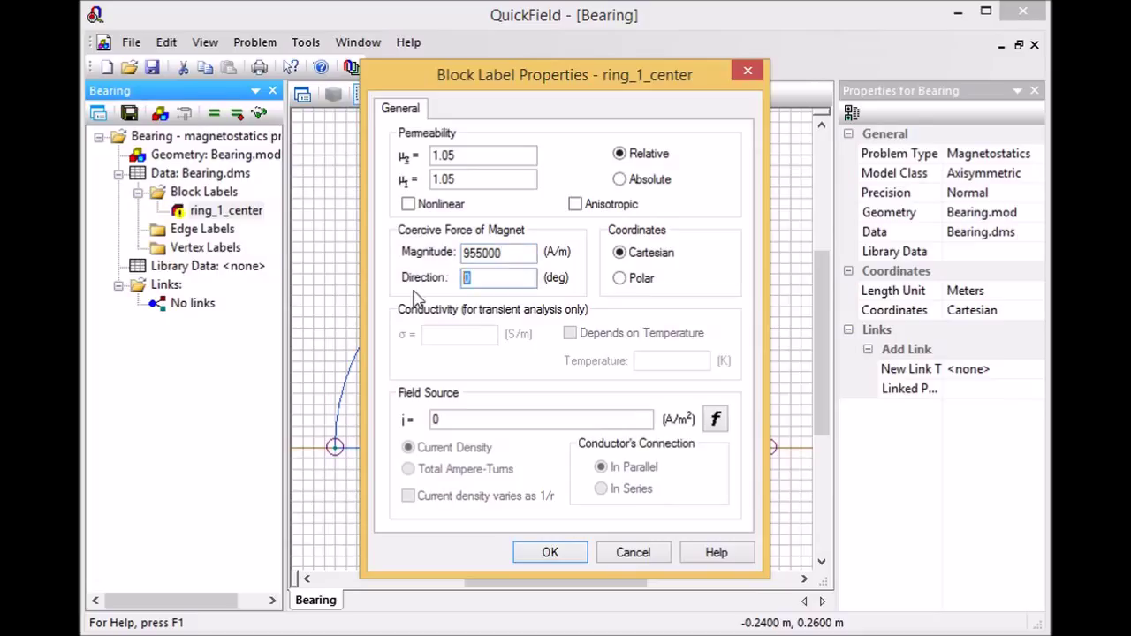
type("90")
left_click(551, 552)
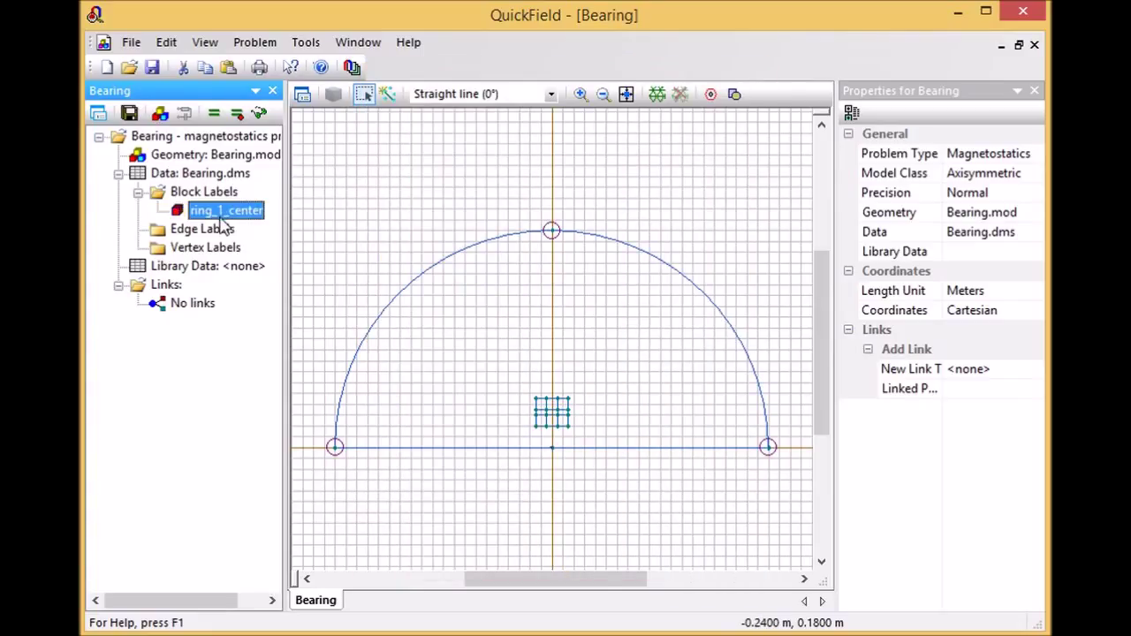
Step: Copy the ring_1_center block label and paste five duplicates of it into the block labels
right_click(217, 211)
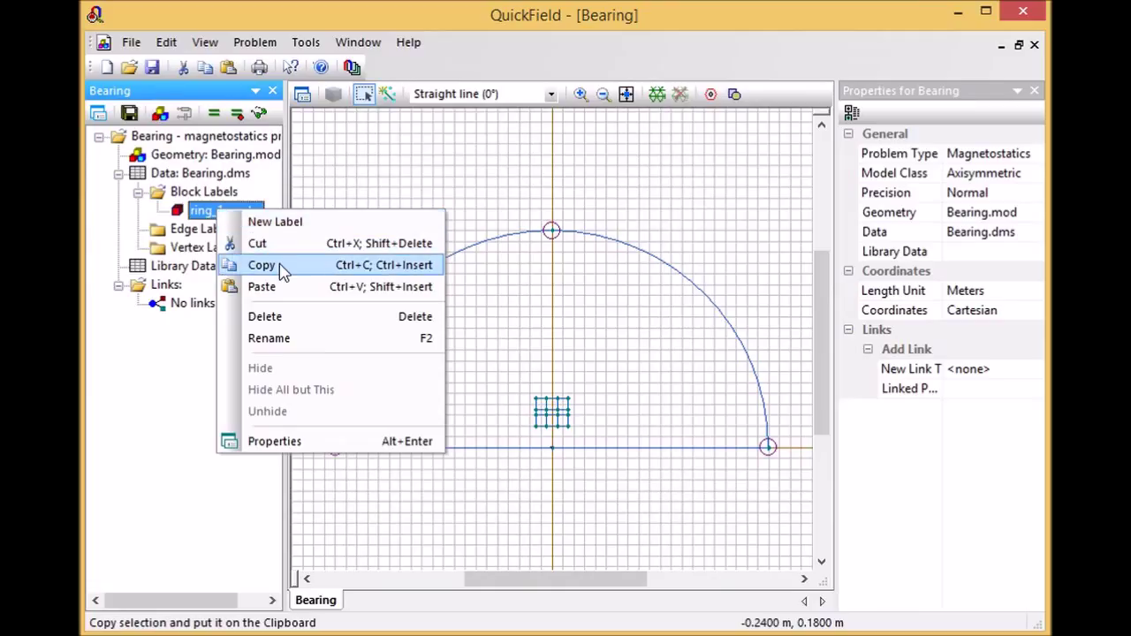
left_click(279, 263)
right_click(236, 213)
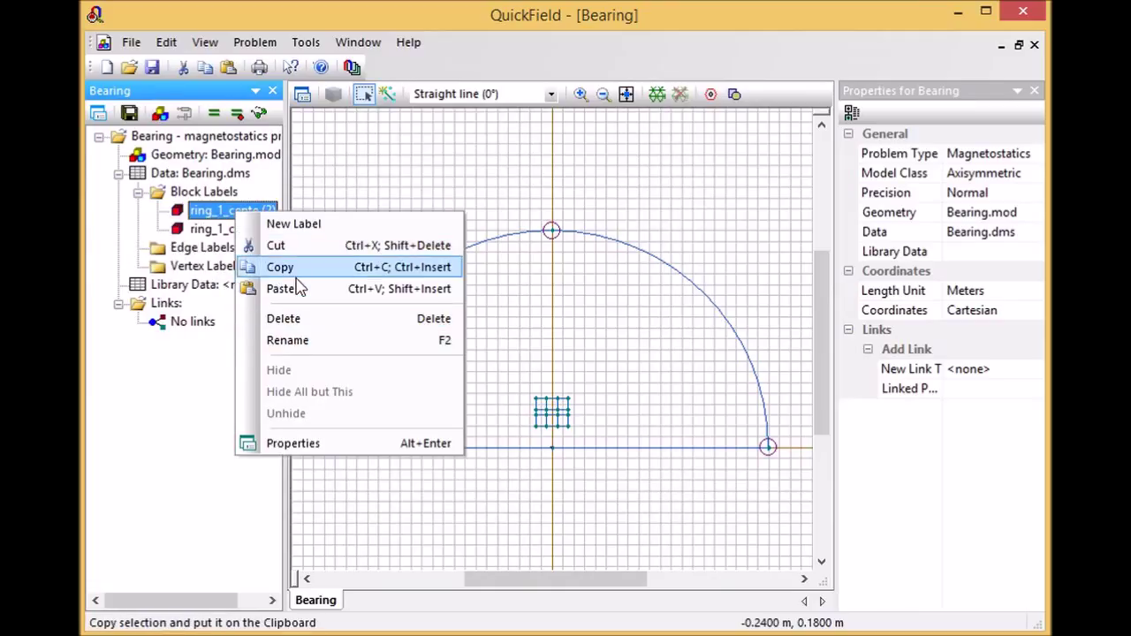
left_click(298, 289)
right_click(237, 228)
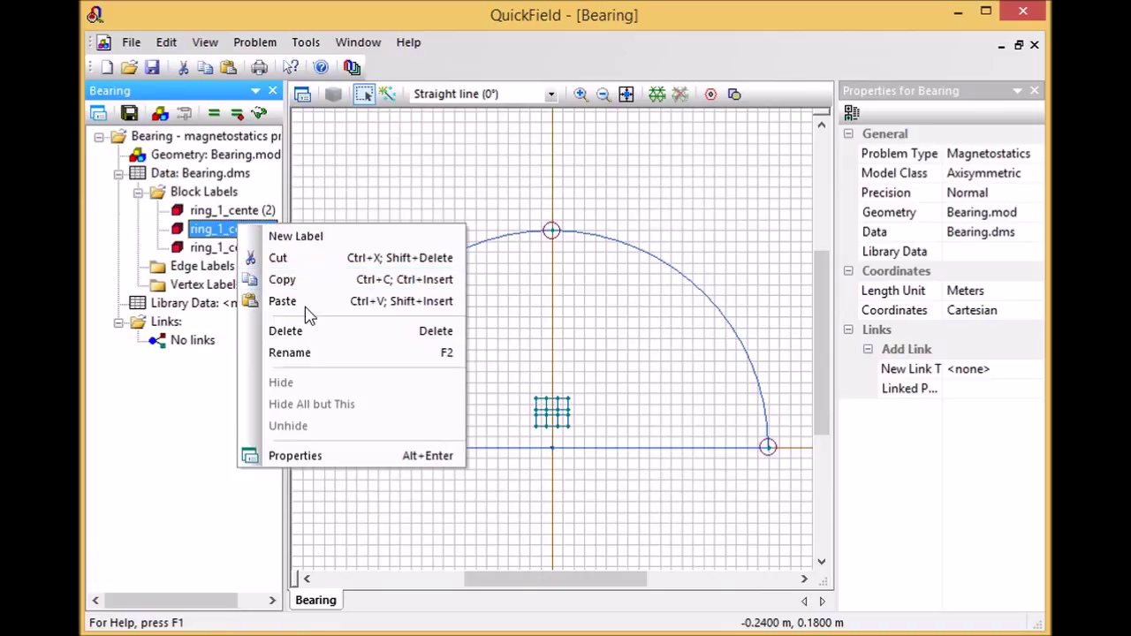
left_click(222, 219)
right_click(233, 231)
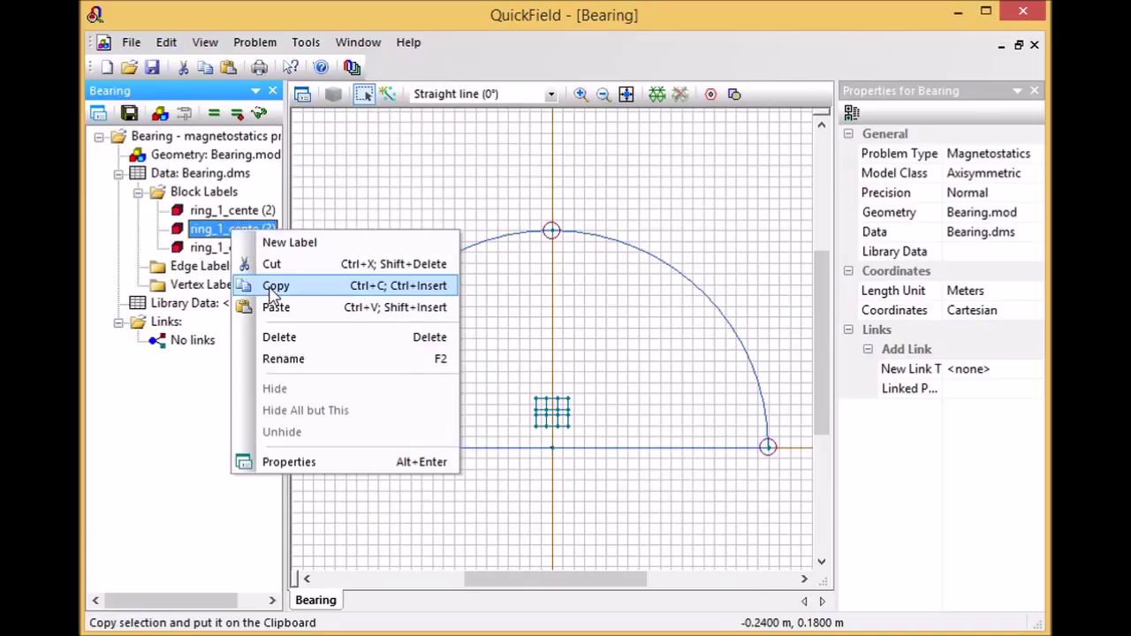
left_click(274, 306)
right_click(242, 244)
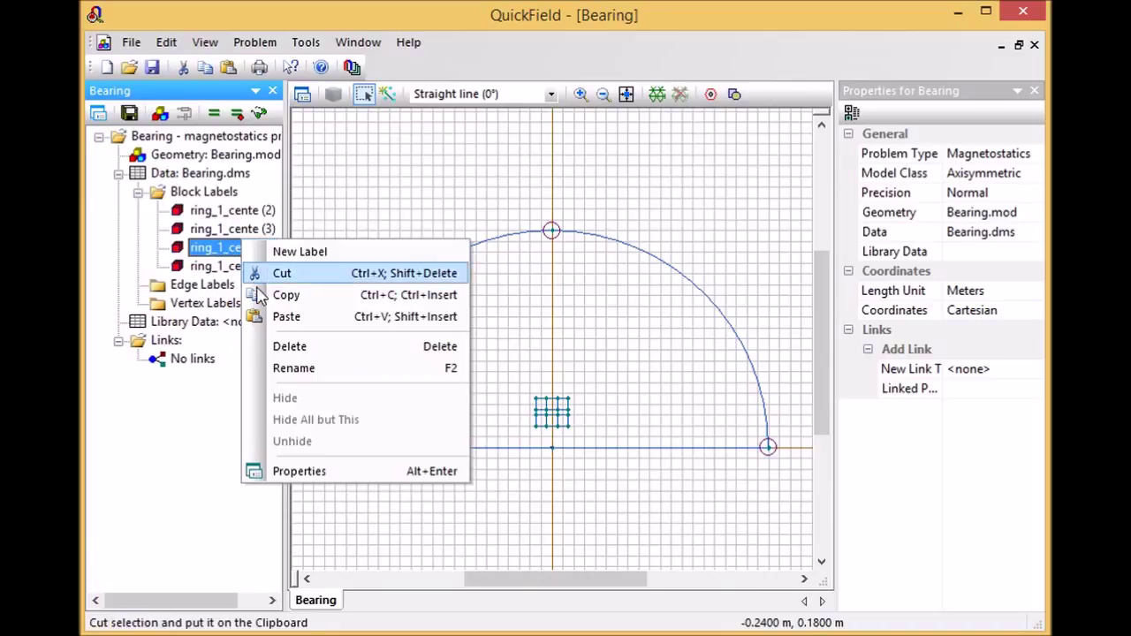
left_click(296, 318)
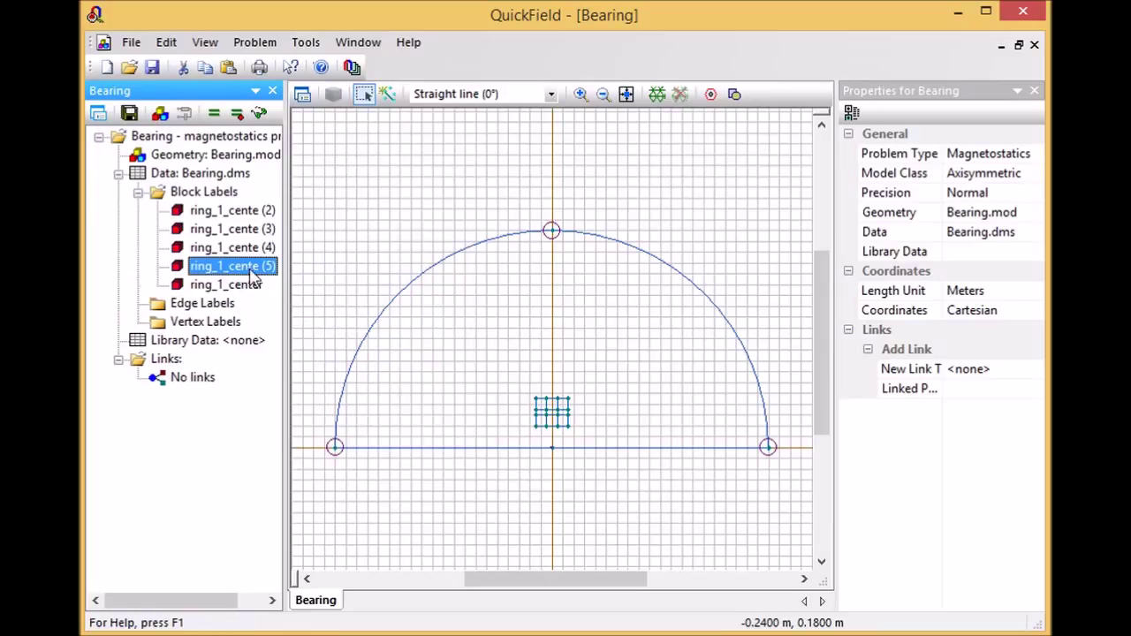
right_click(253, 275)
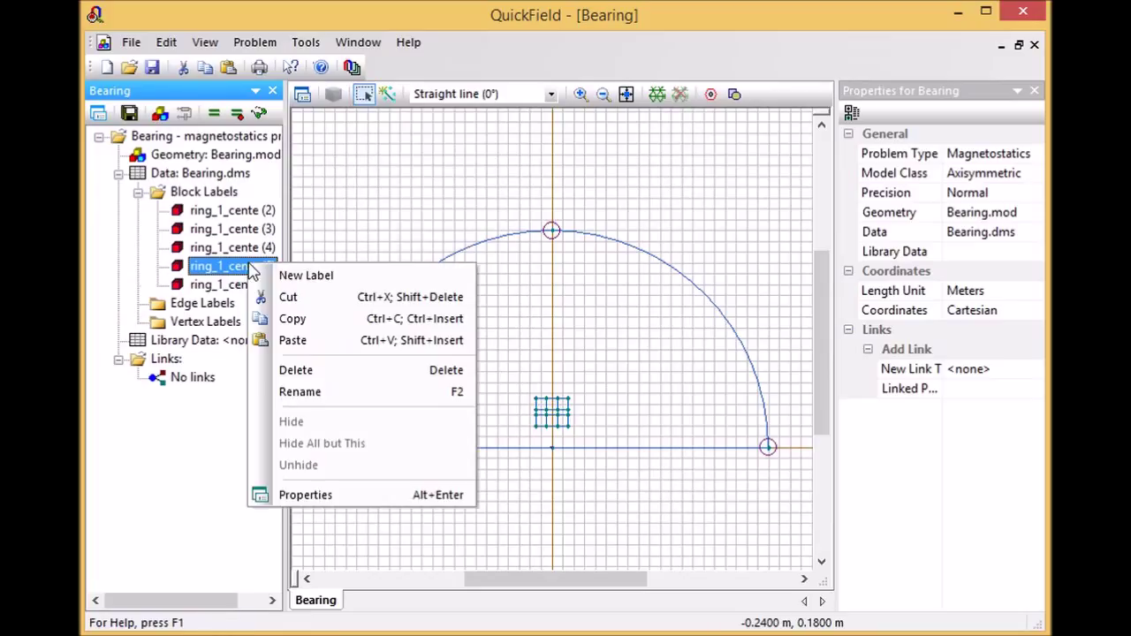
left_click(294, 340)
Step: Rename the duplicate block label ring_1_cente (2) as ring_1_left
left_click(231, 212)
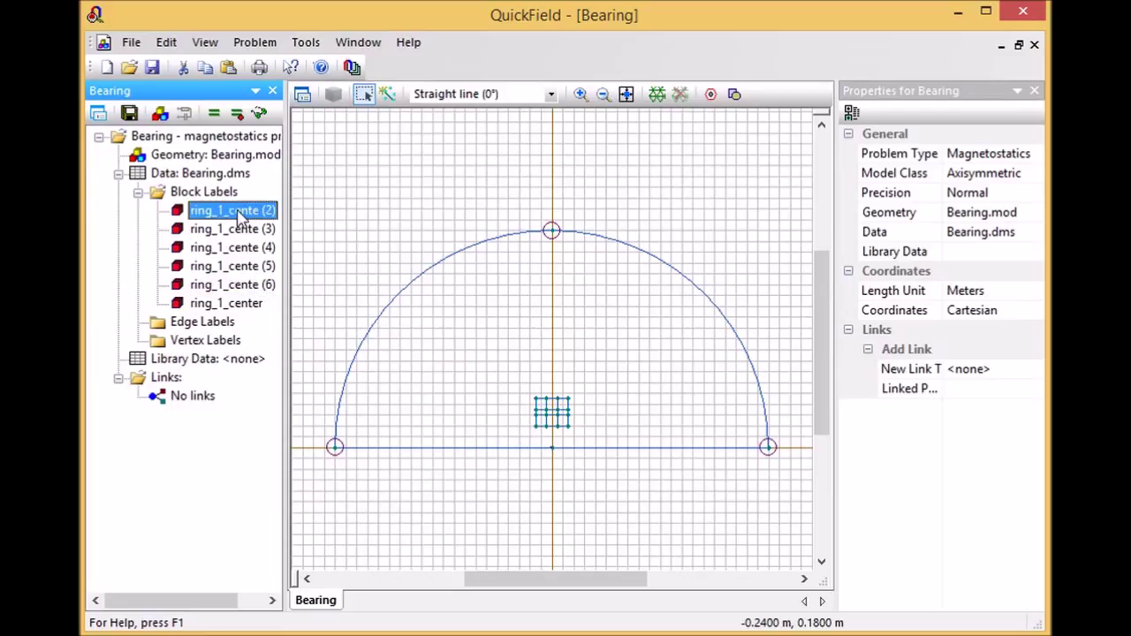
left_click(215, 212)
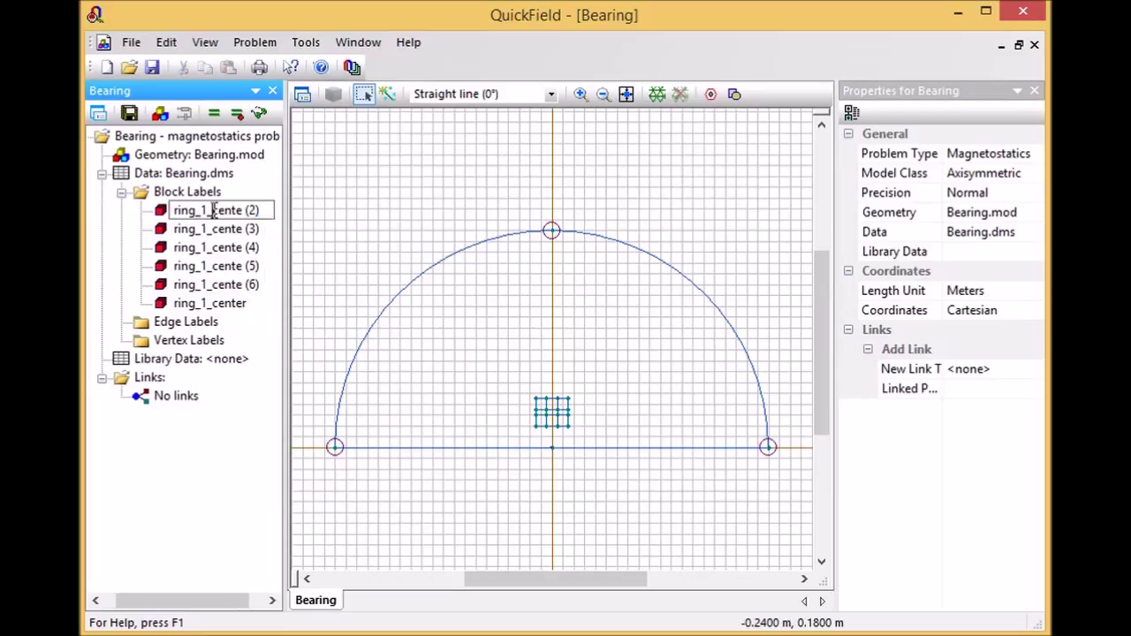
left_click_drag(212, 212, 273, 214)
type("left")
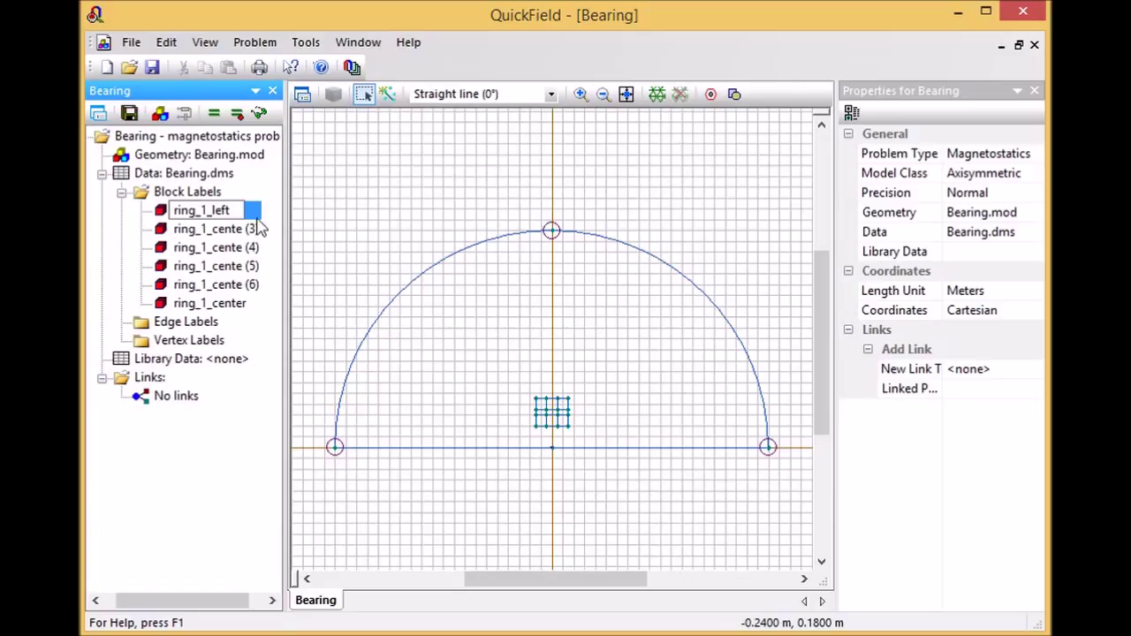
key("Return")
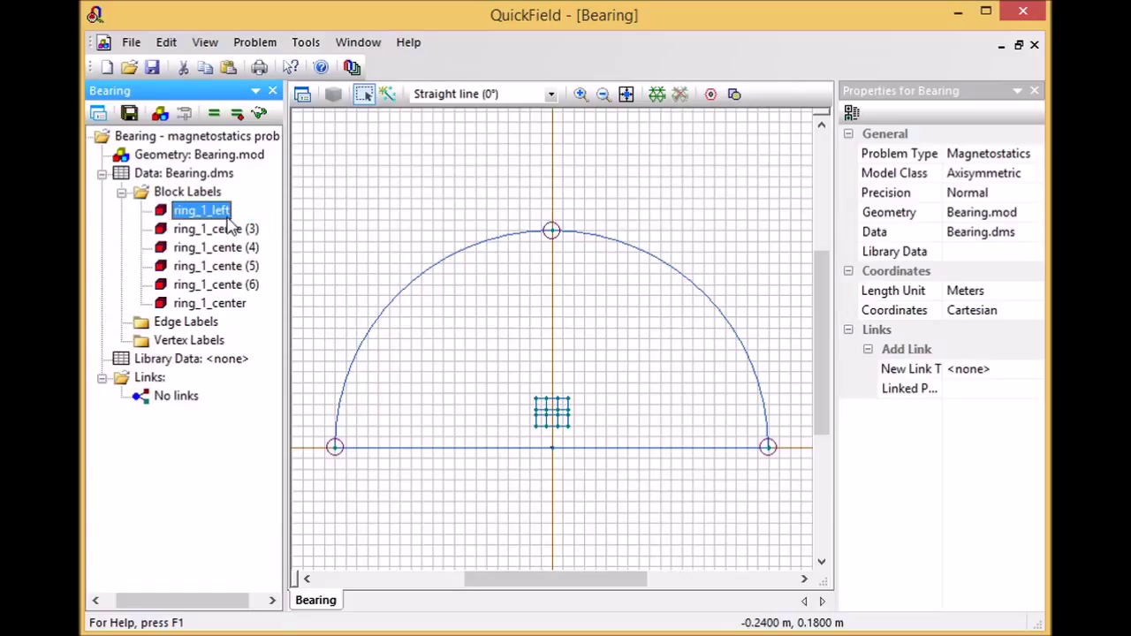
Step: Rename the duplicate block label ring_1_cente (3) as ring_1_right
left_click(220, 230)
left_click(216, 232)
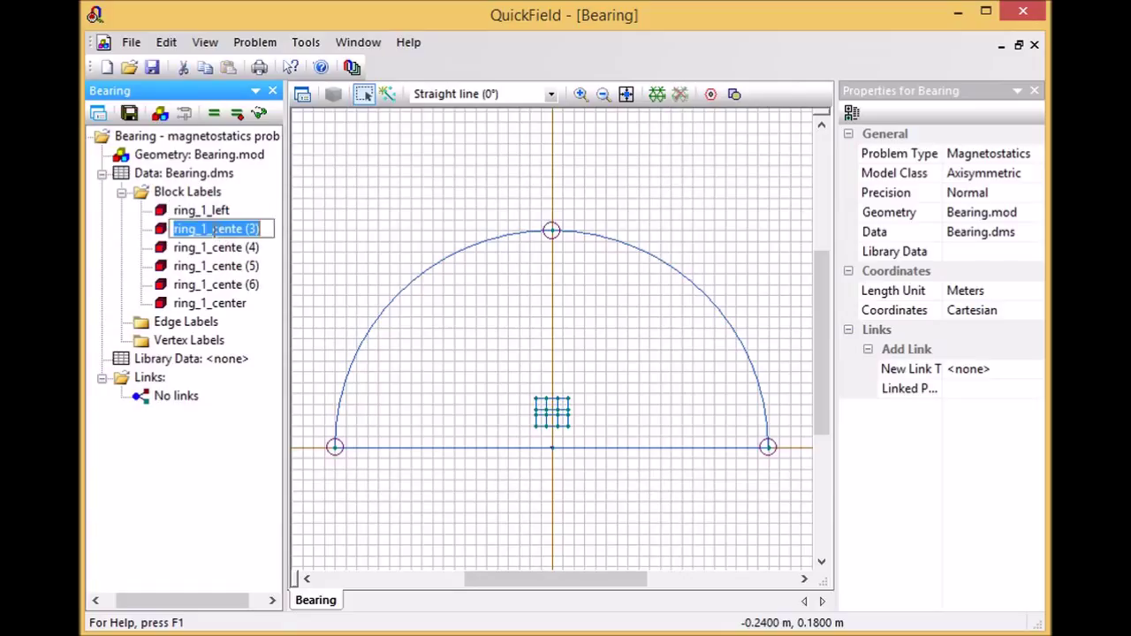
left_click_drag(212, 230, 282, 239)
type("righ")
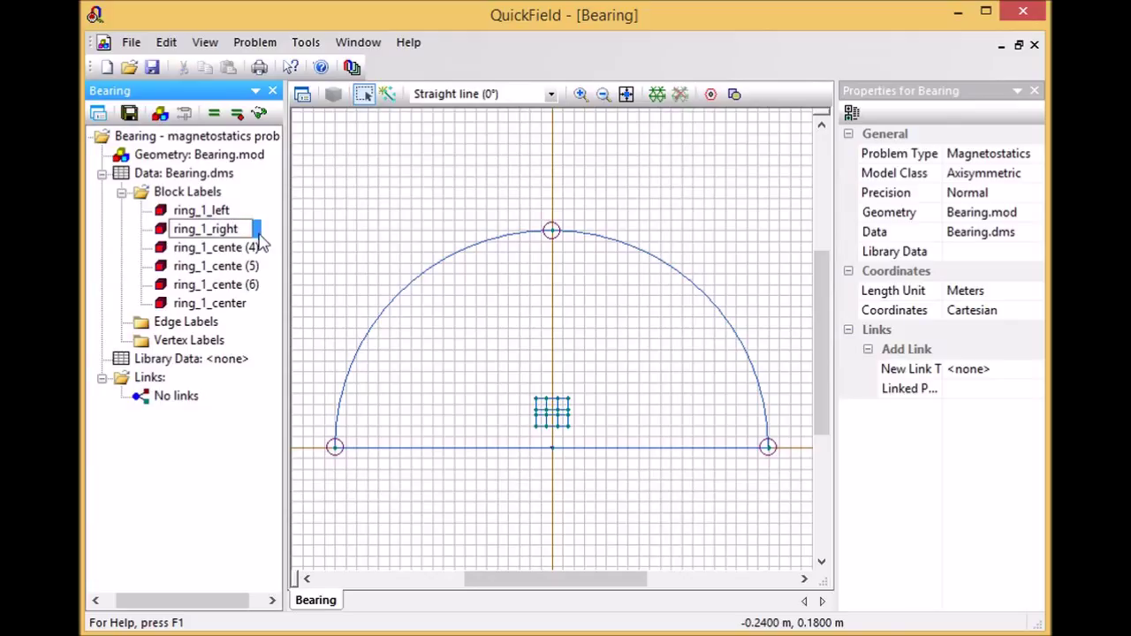
type("t")
key("Return")
Step: Set the coercive force direction of the ring_1_left block label to 180 degrees
double_click(224, 212)
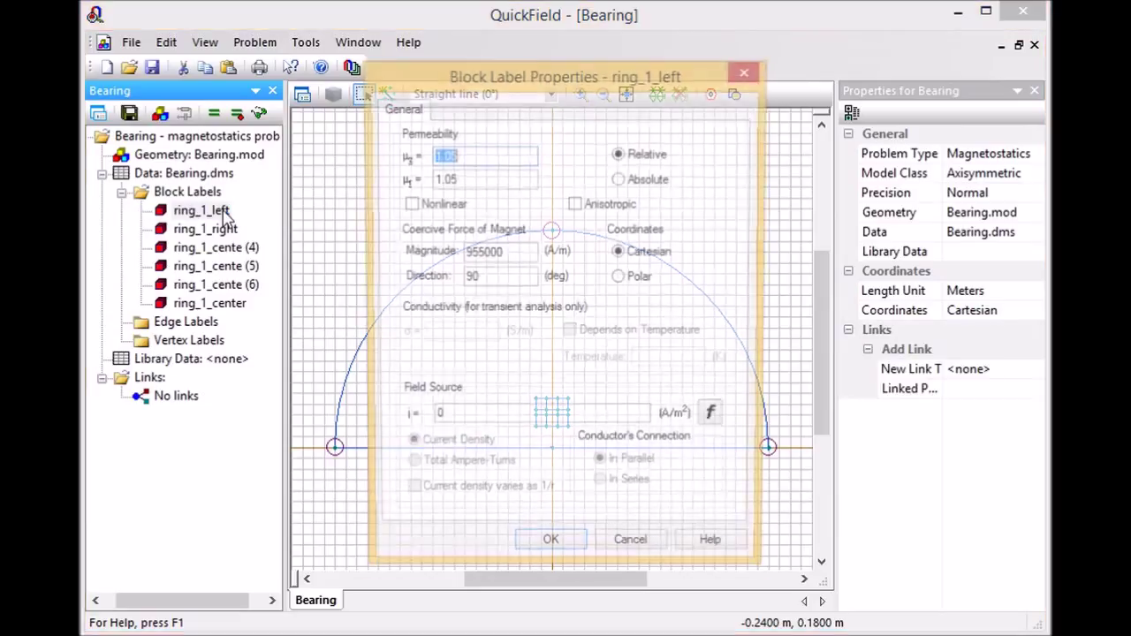
left_click(497, 276)
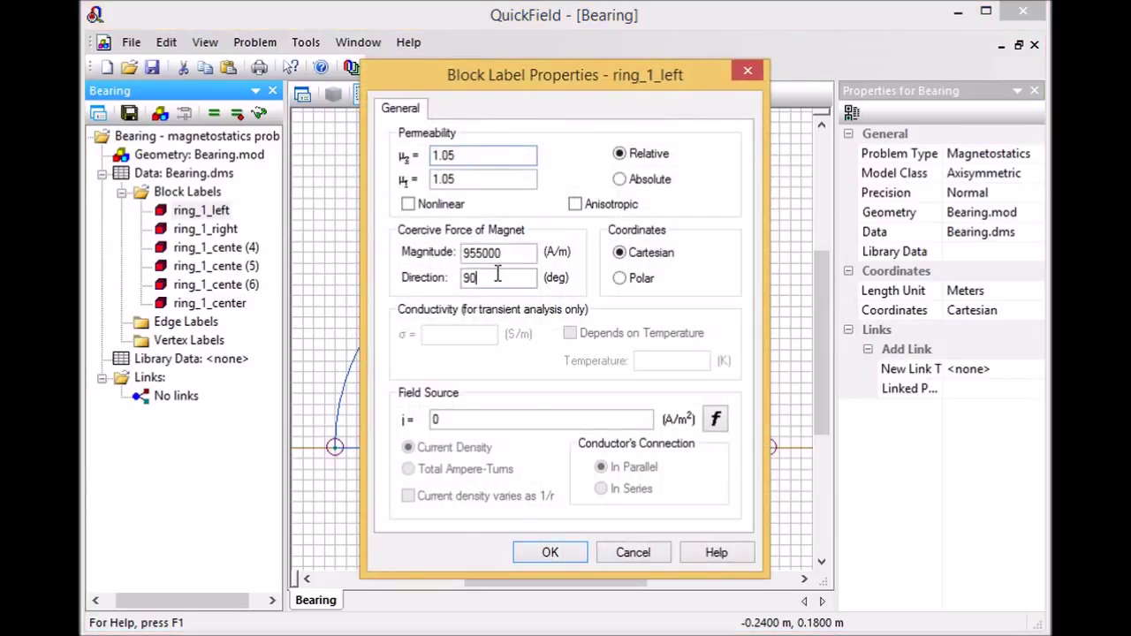
left_click_drag(497, 276, 459, 277)
type("180")
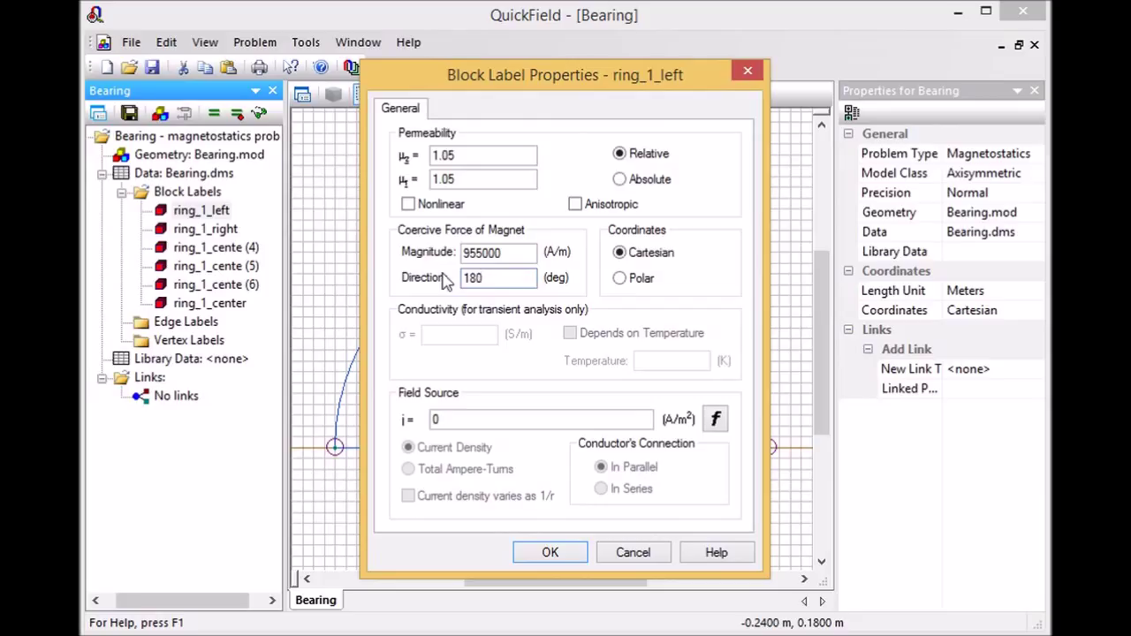
left_click(550, 554)
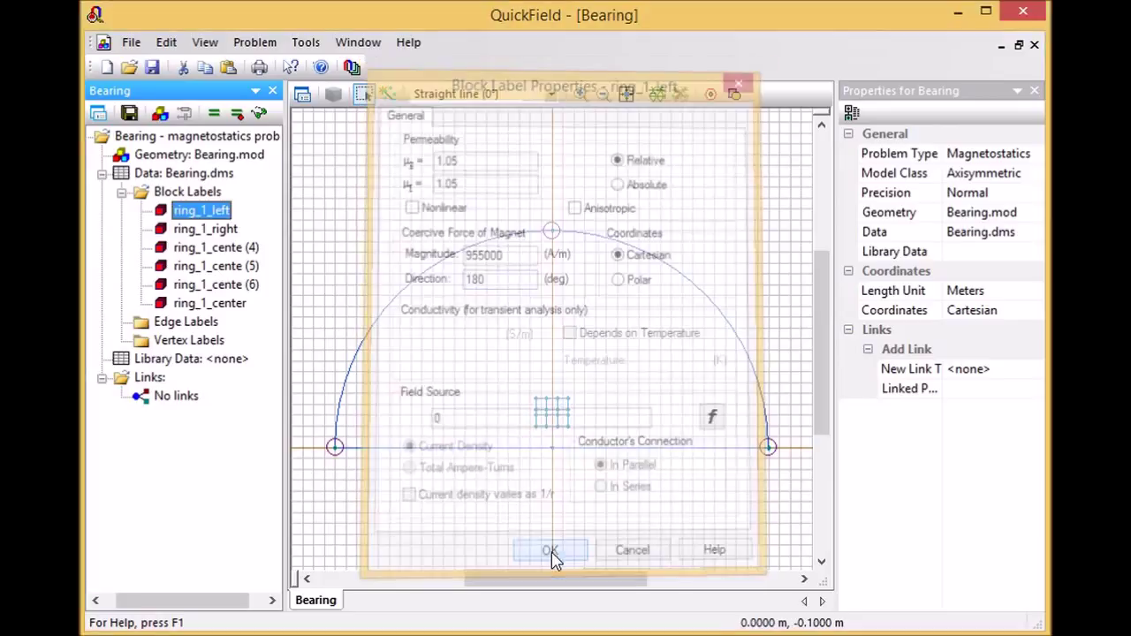
Step: Set the coercive force direction of the ring_1_right block label to 0 degrees
left_click(221, 230)
double_click(221, 230)
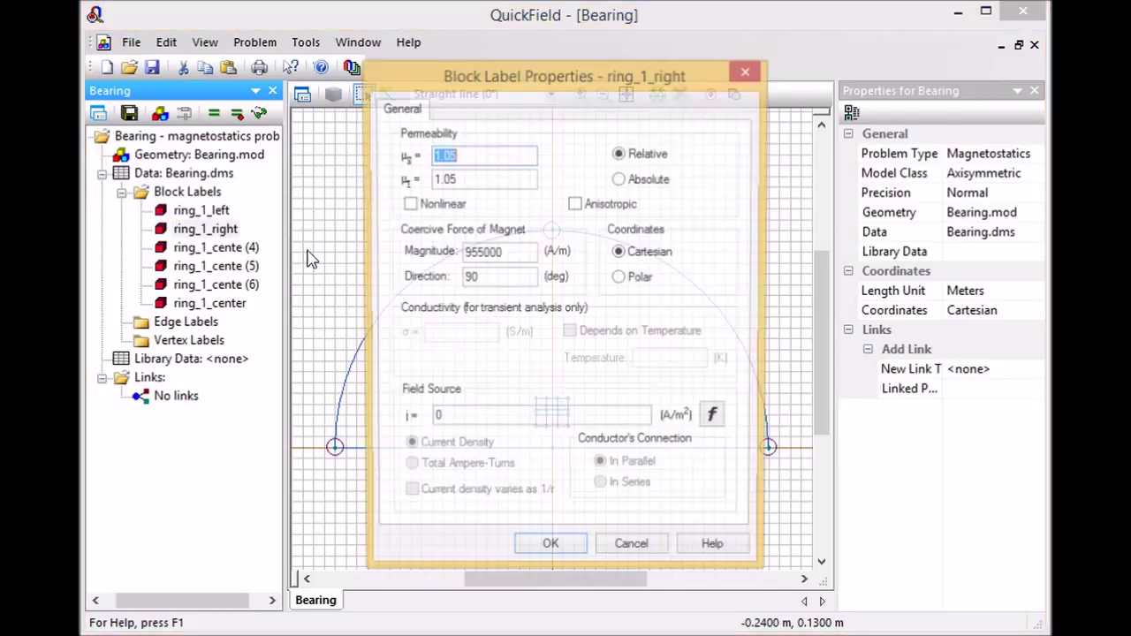
left_click_drag(510, 279, 365, 279)
type("0")
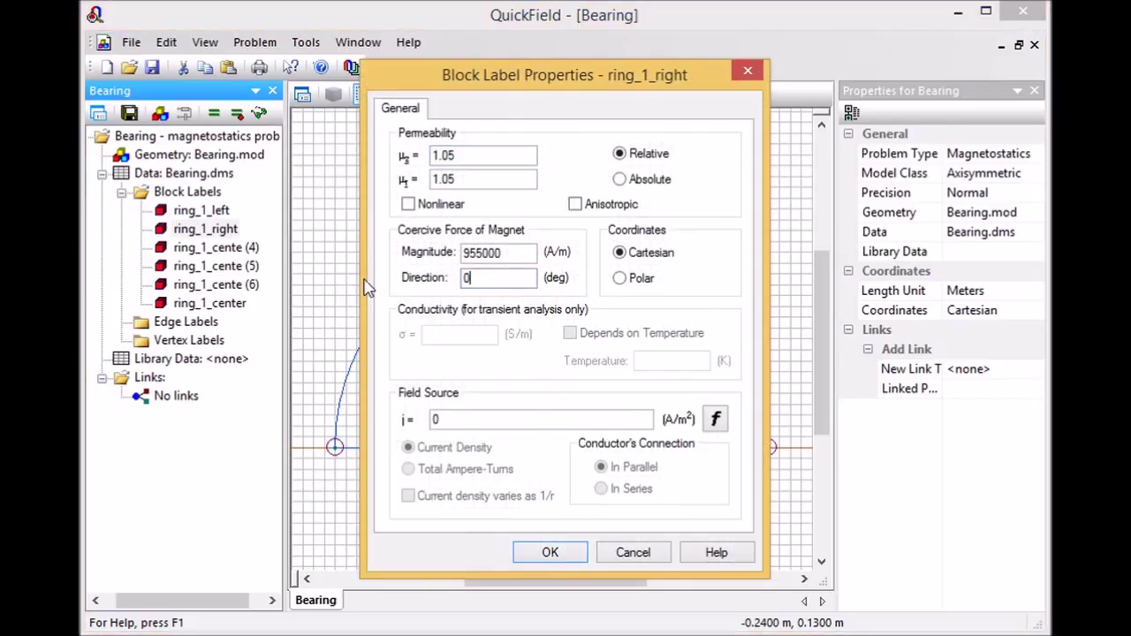
left_click(549, 554)
Step: Rename the duplicate block label ring_1_cente (4) as ring_2_center
left_click(208, 248)
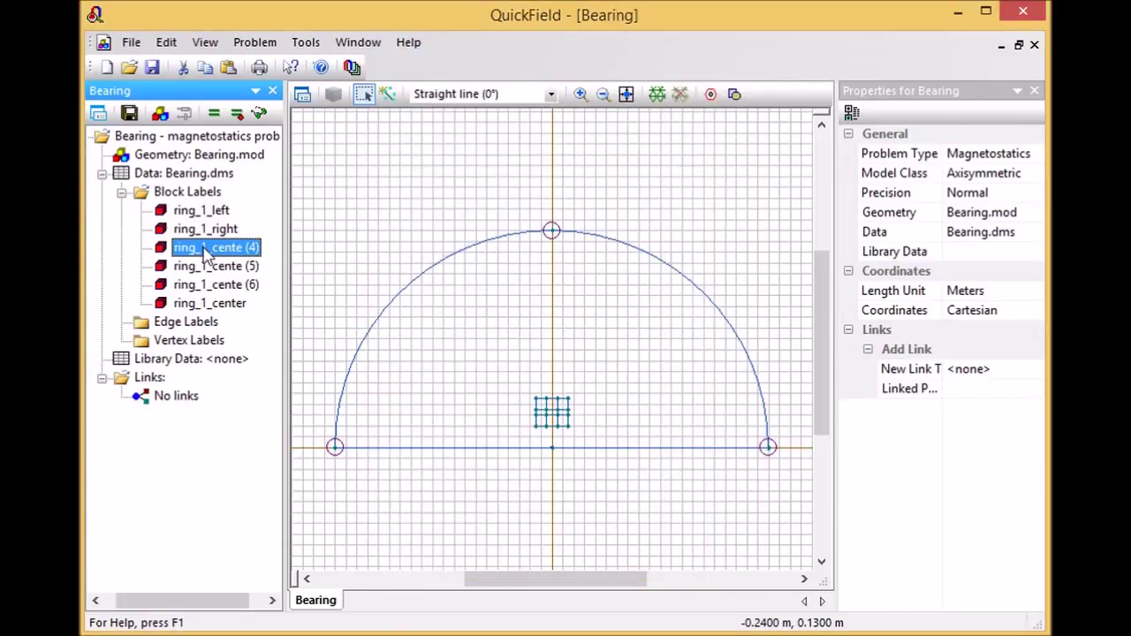
left_click(206, 252)
left_click_drag(203, 251, 272, 252)
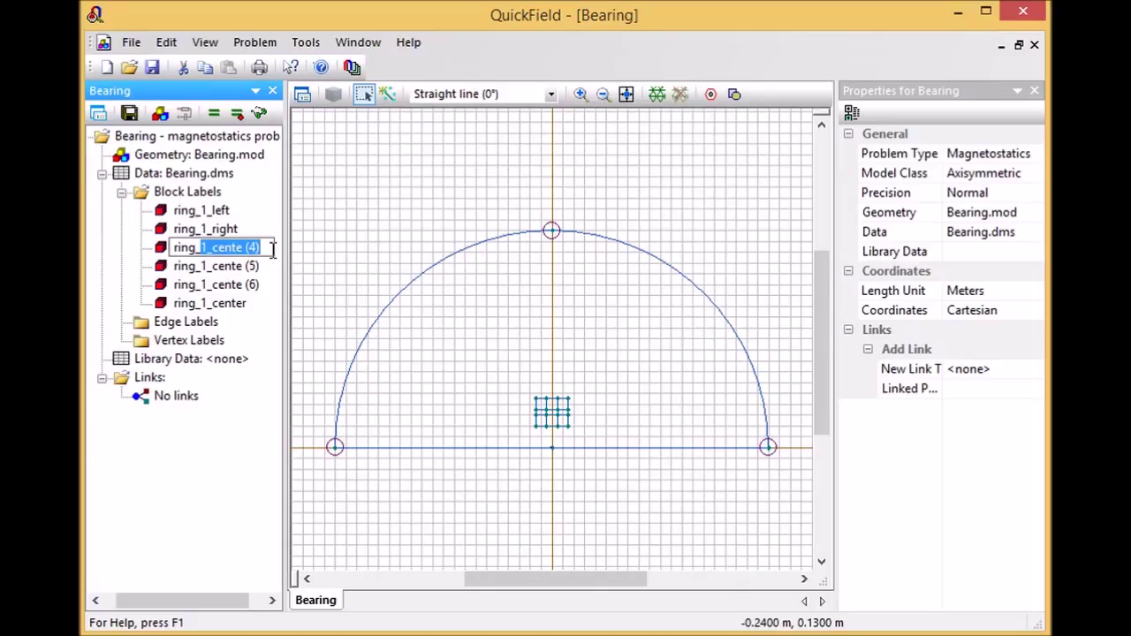
type("2_")
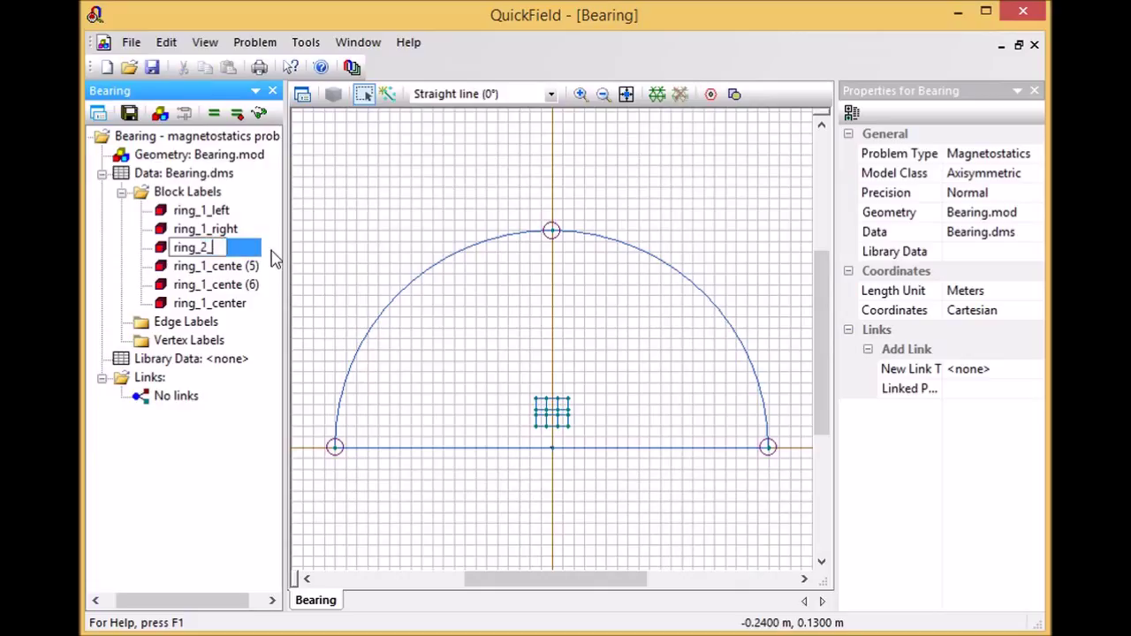
type("center")
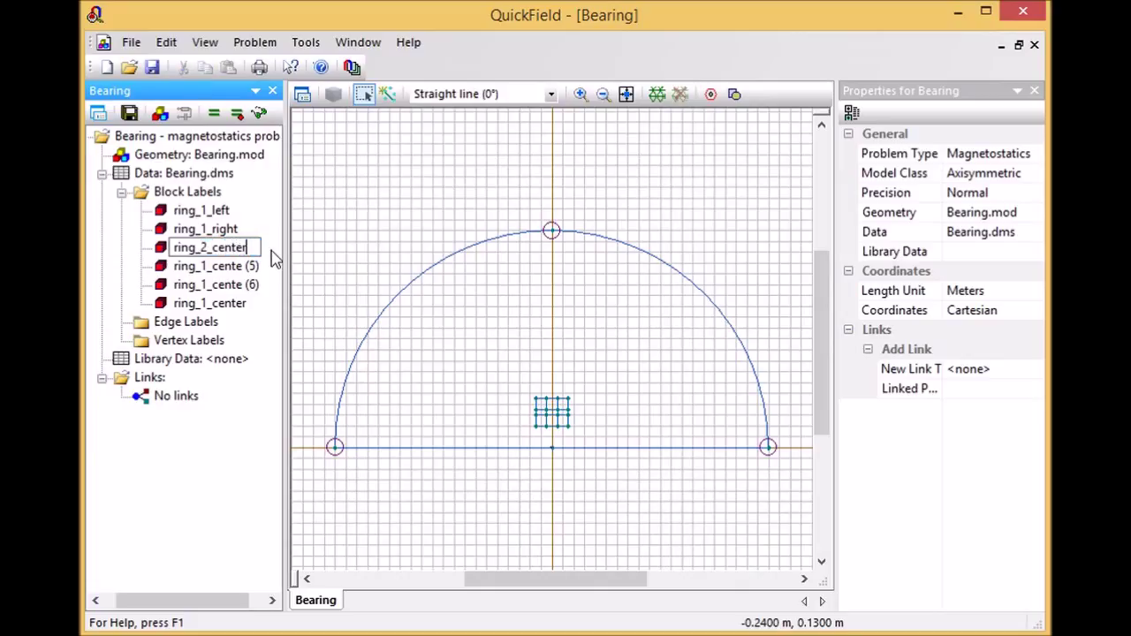
key("Return")
Step: Rename the duplicate block label ring_1_cente (5) as ring_2_left
left_click(223, 266)
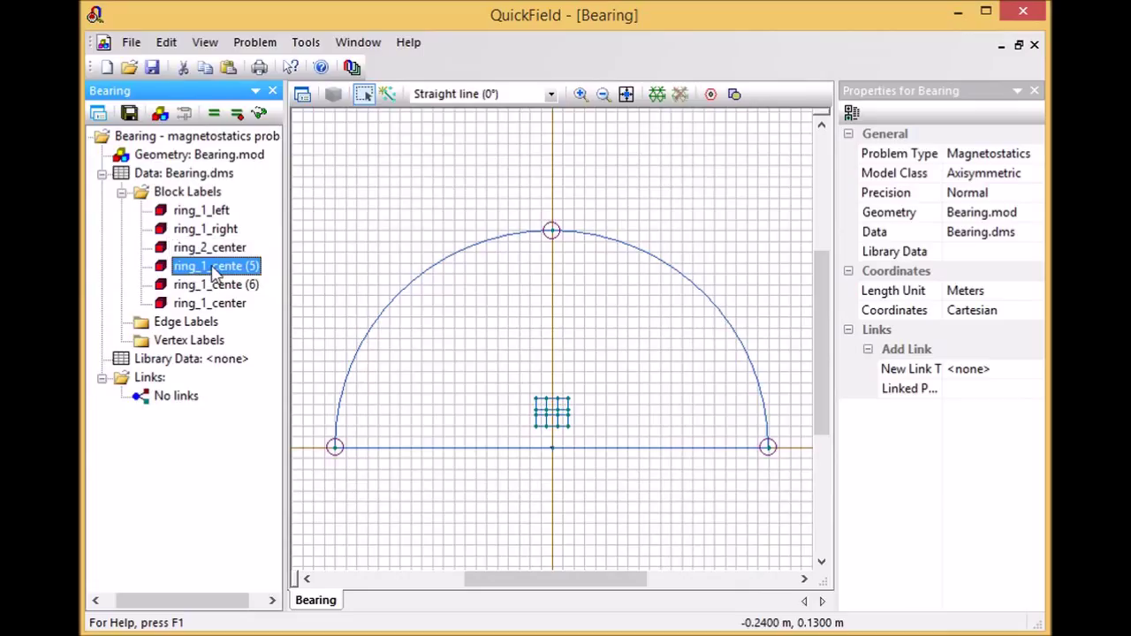
left_click(201, 270)
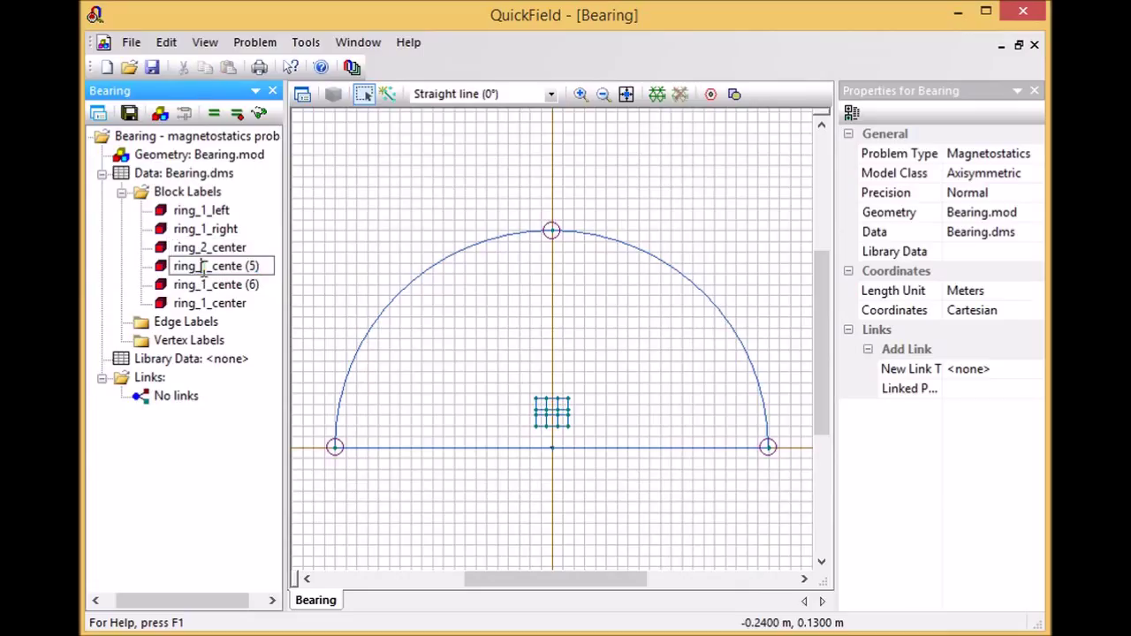
type("ring_2_")
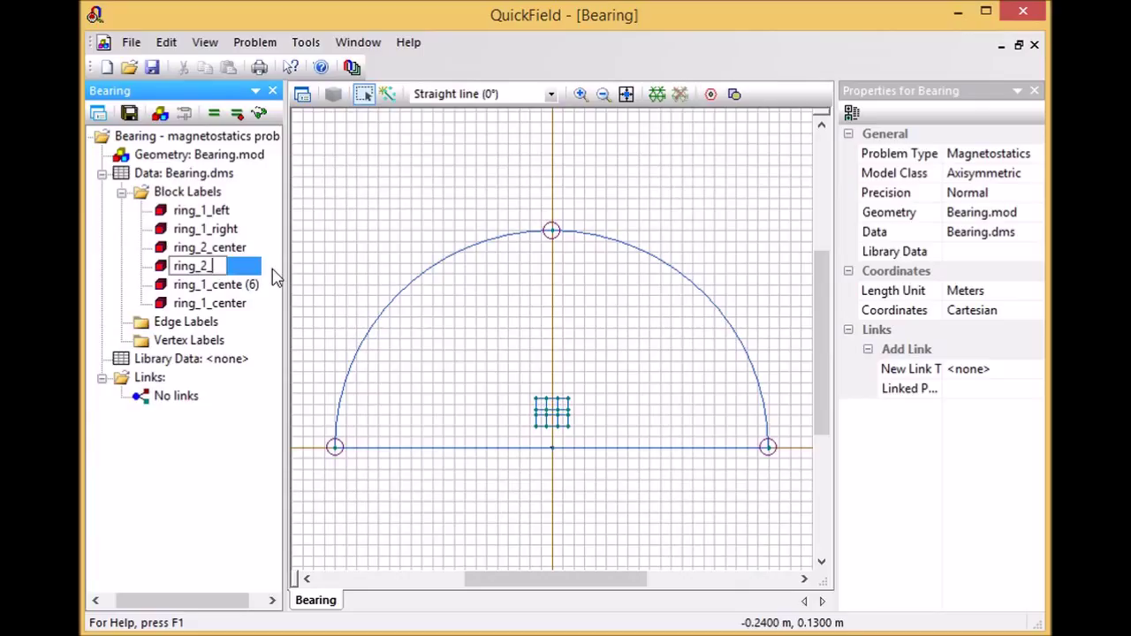
type("left")
key("Return")
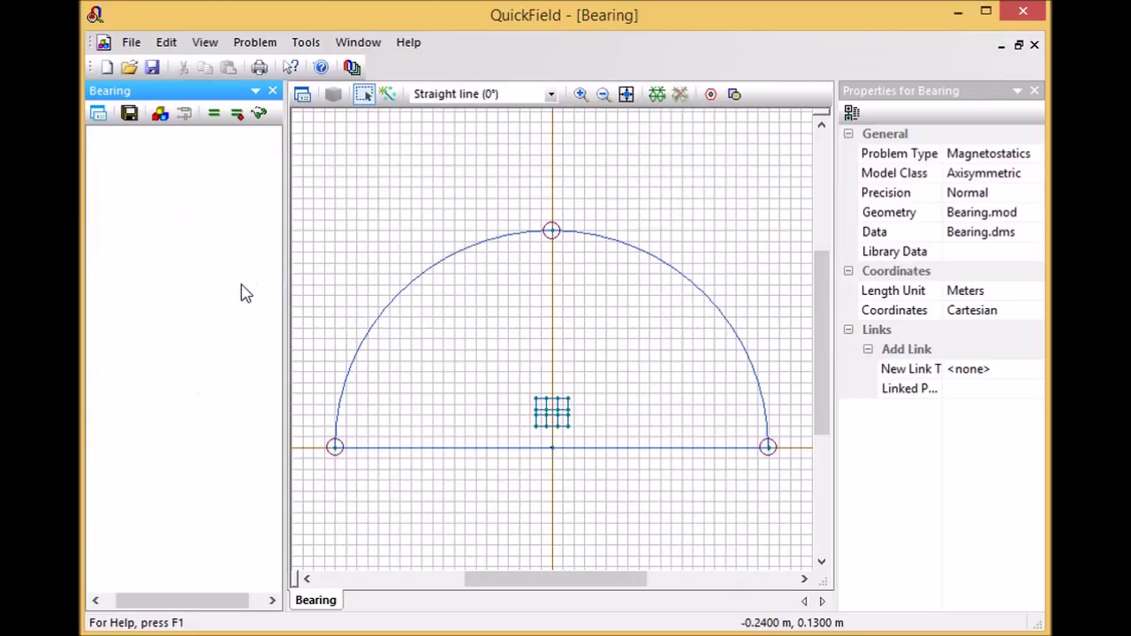
Step: Rename the duplicate block label ring_1_cente (6) as ring_2_right
left_click(206, 286)
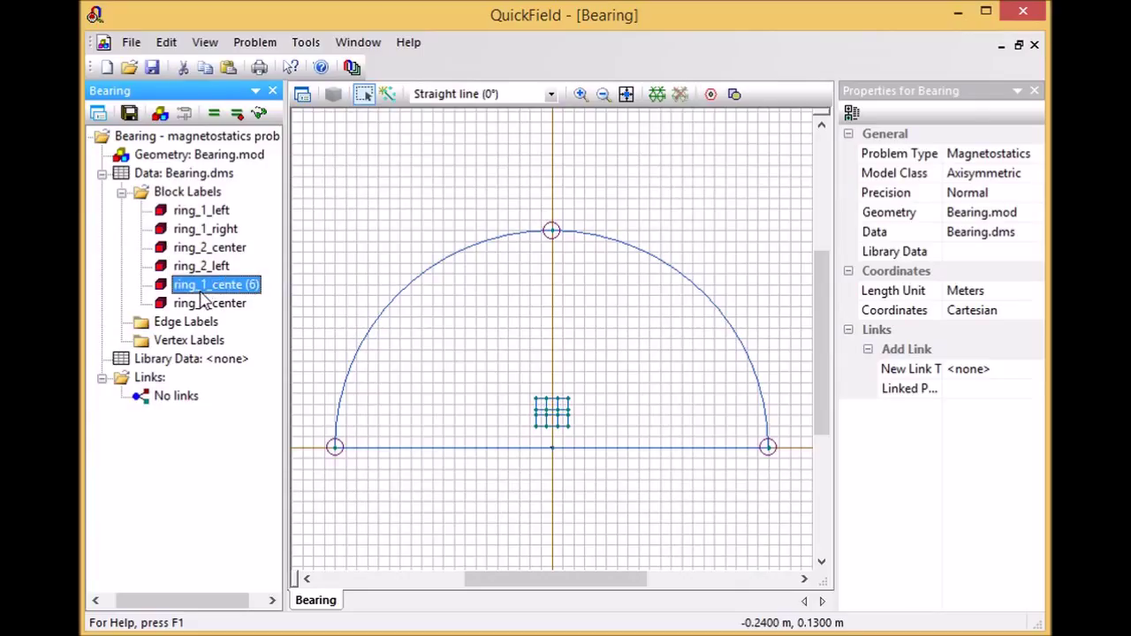
left_click(201, 291)
type("ring_2")
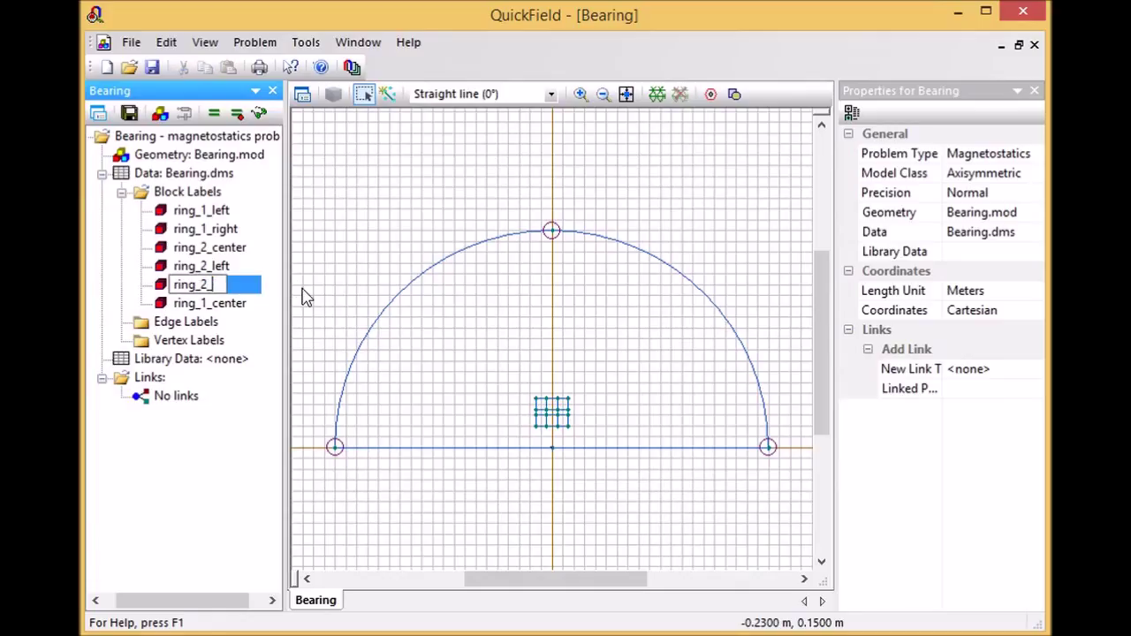
type("_right")
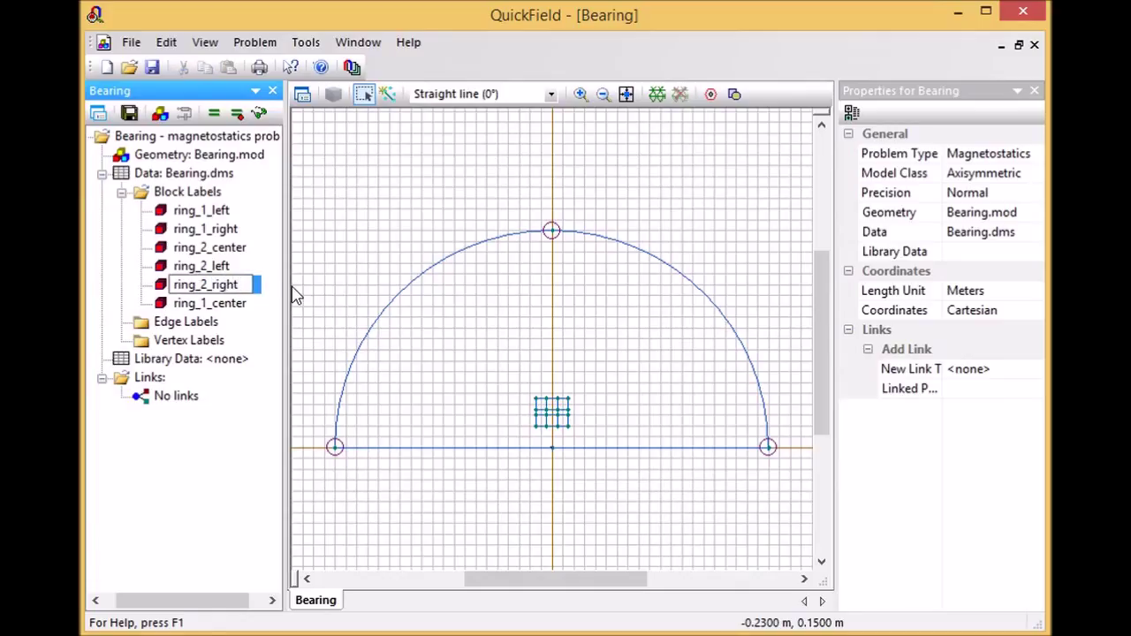
Step: Set the coercive force direction of the ring_2_center block label to -90 degrees
left_click(225, 250)
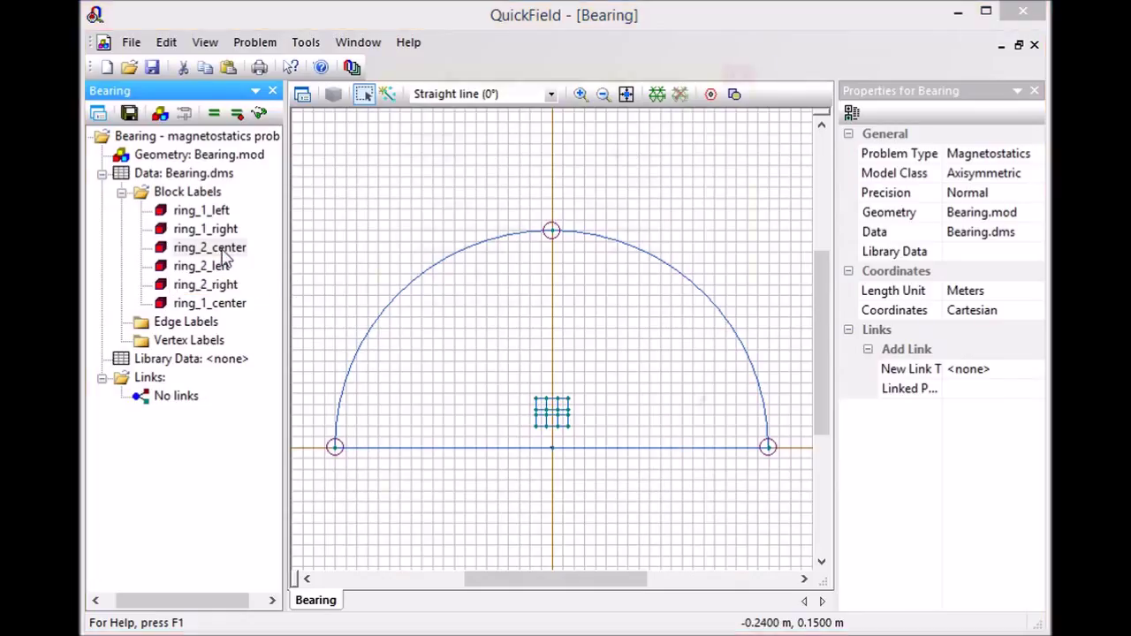
double_click(223, 250)
left_click_drag(496, 278, 435, 274)
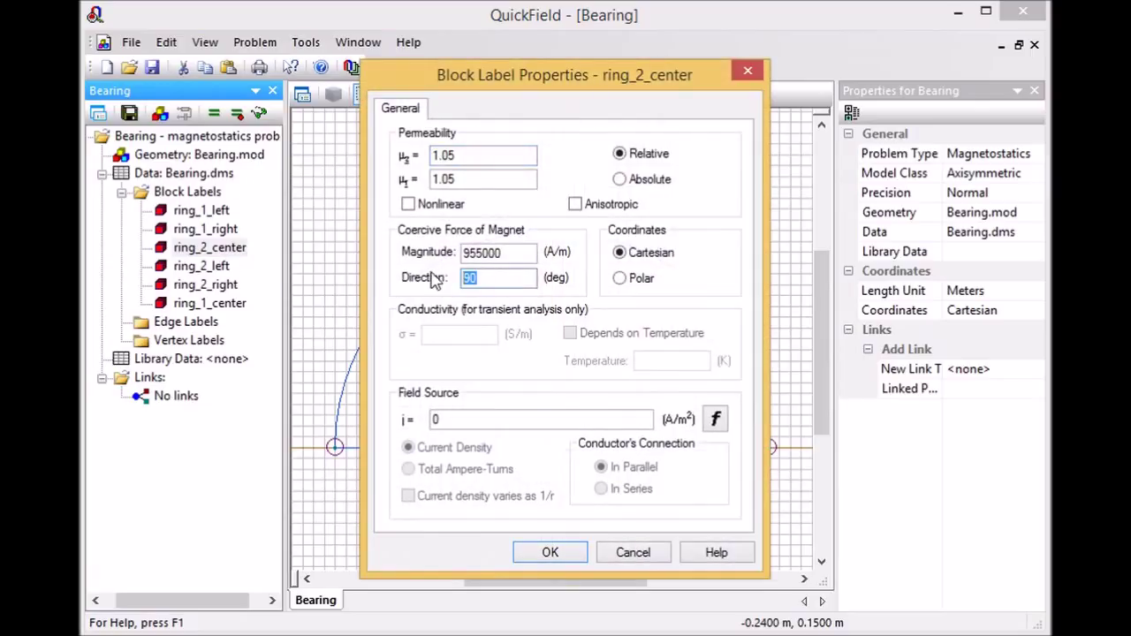
type("-90")
left_click(542, 555)
Step: Set the coercive force direction of the ring_2_left block label to 0 degrees
double_click(219, 268)
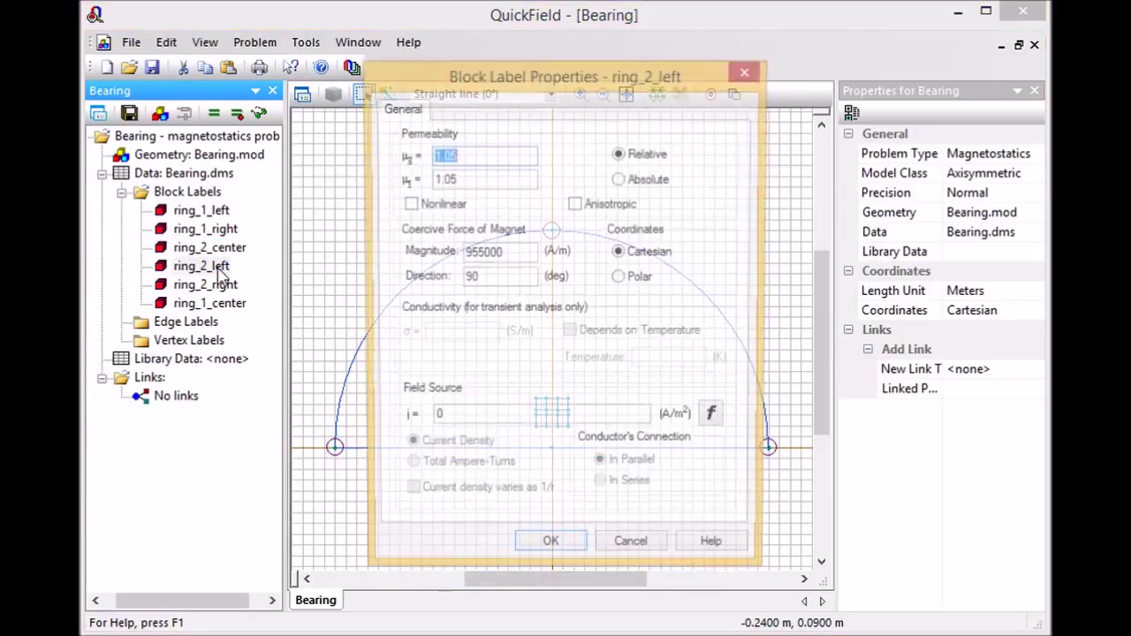
double_click(494, 279)
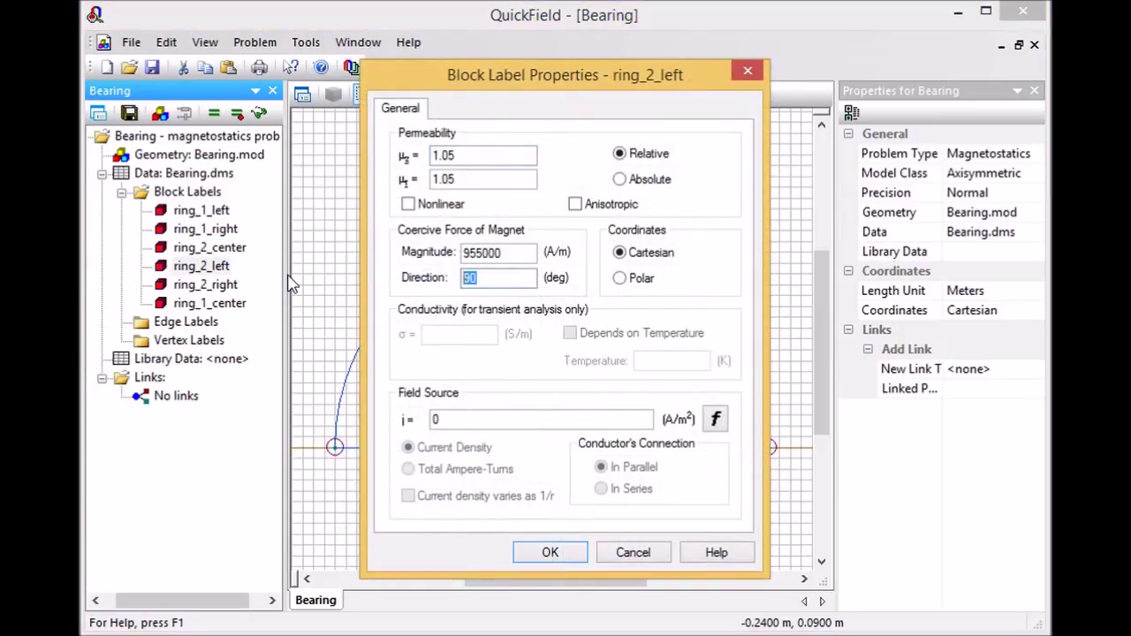
type("0")
left_click(548, 550)
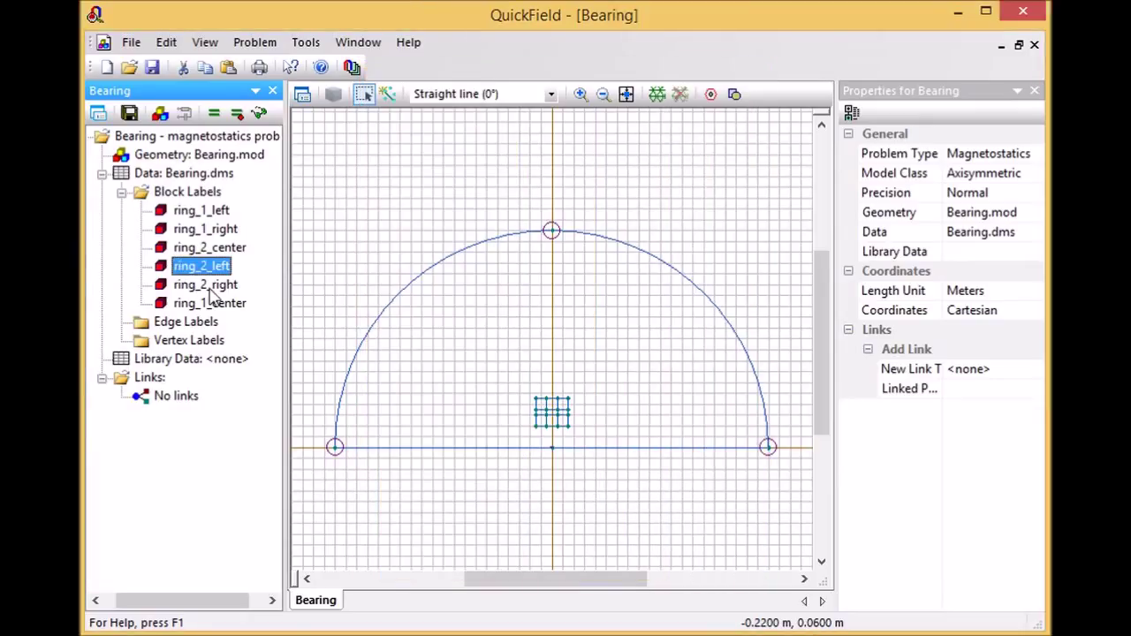
Step: Set the coercive force direction of the ring_2_right block label to 180 degrees
double_click(208, 291)
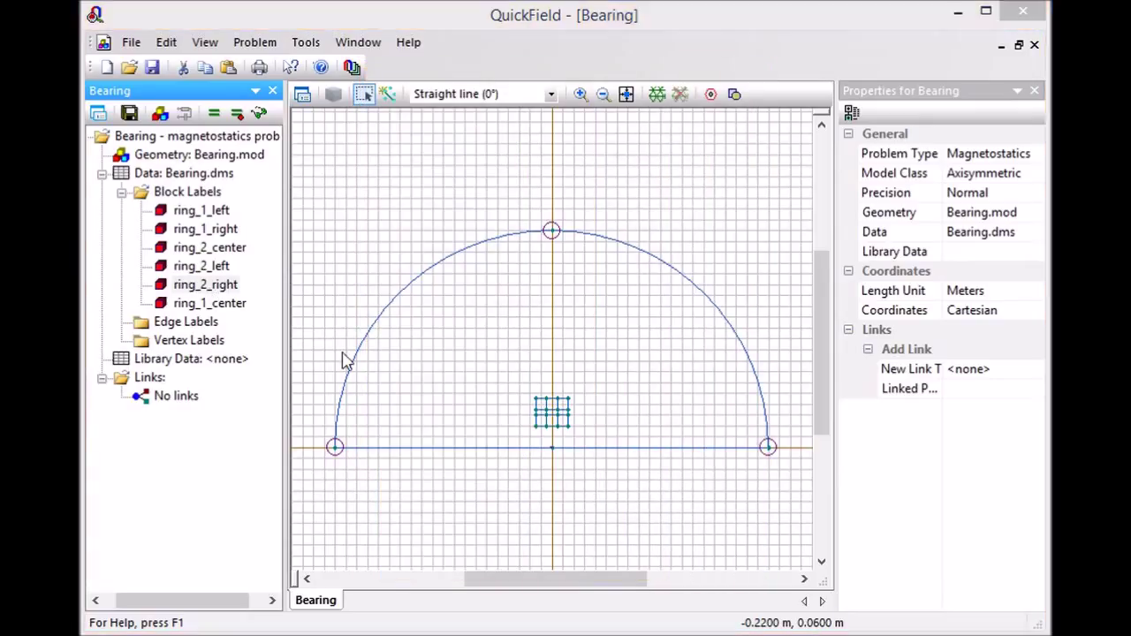
double_click(469, 278)
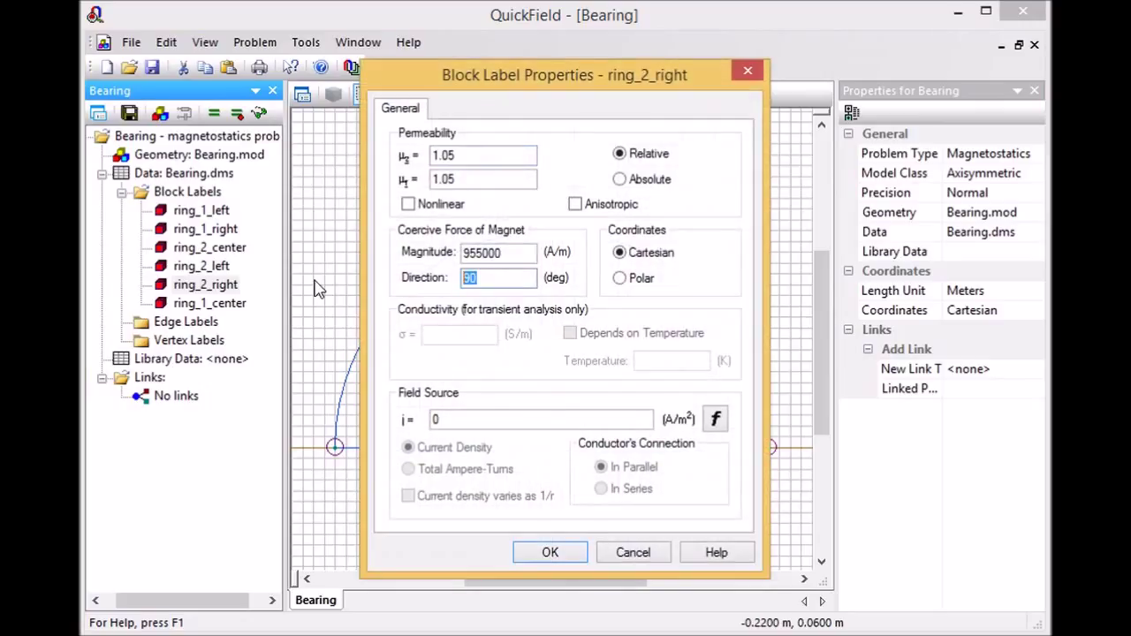
type("18")
left_click(550, 552)
Step: Create a new block label named air
left_click(208, 196)
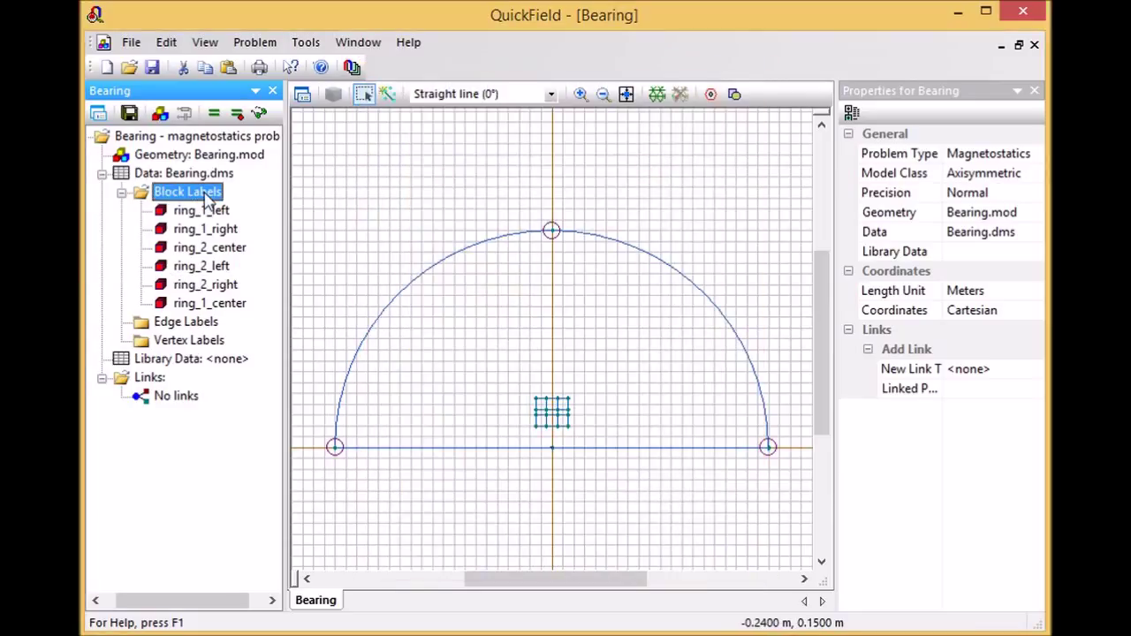
right_click(208, 198)
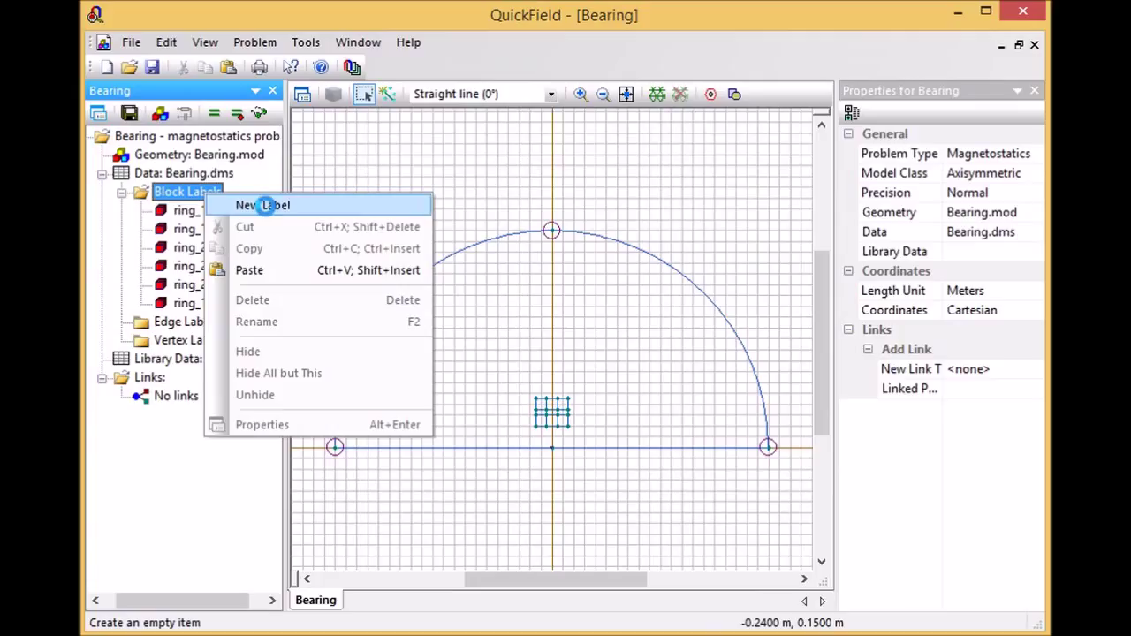
left_click(265, 205)
type("aa")
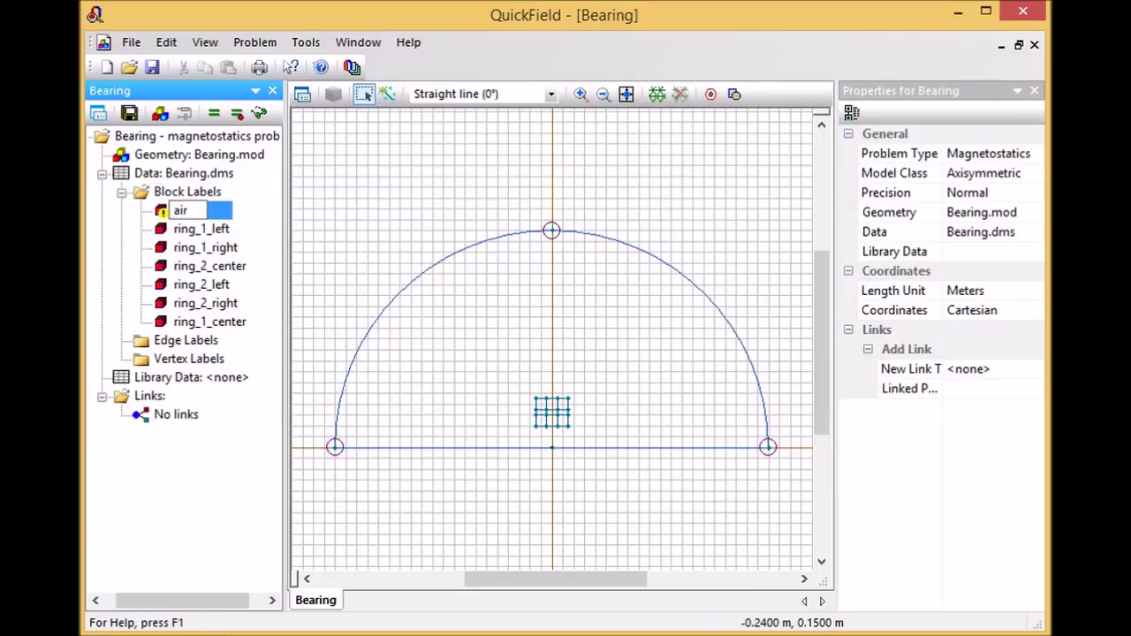
type("r")
key("Return")
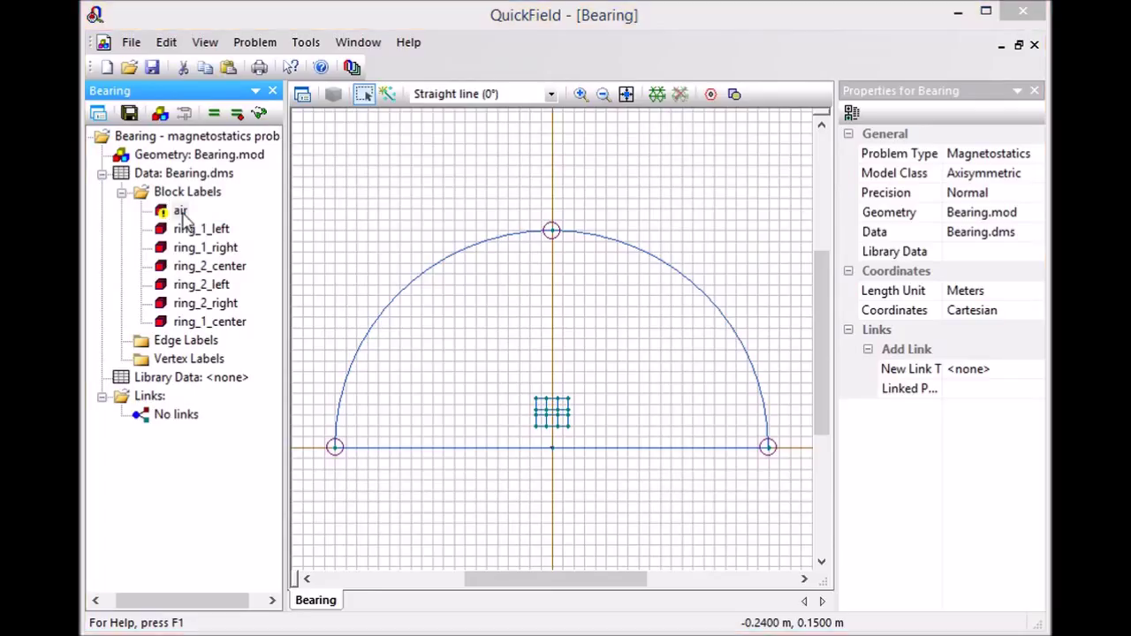
Step: Set the relative permeability of the air block label to 1
double_click(180, 212)
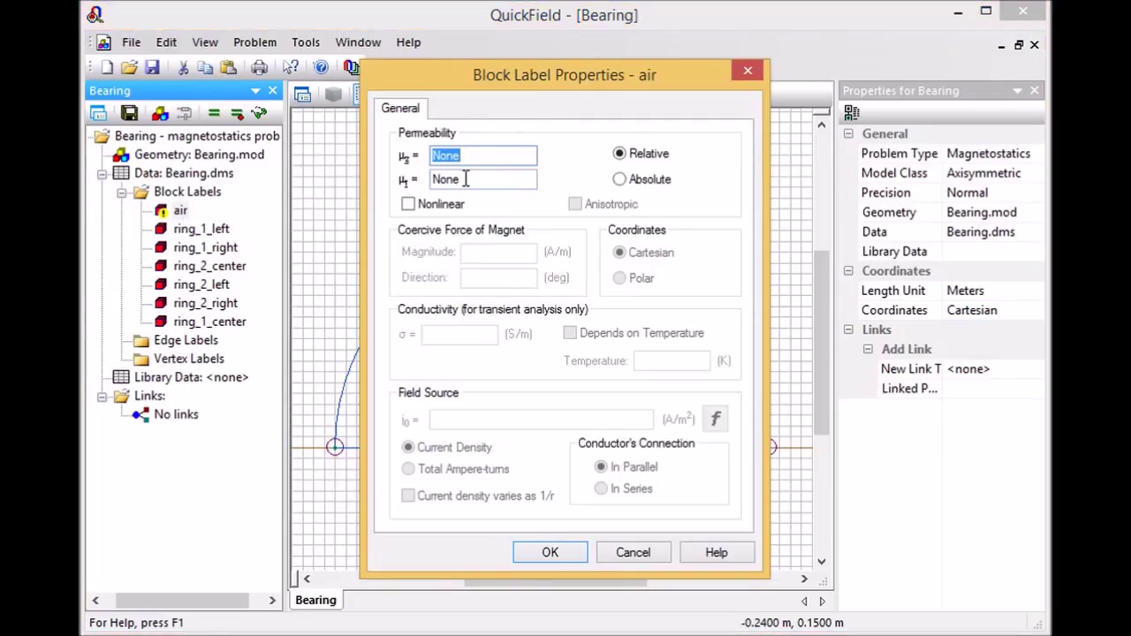
type("1")
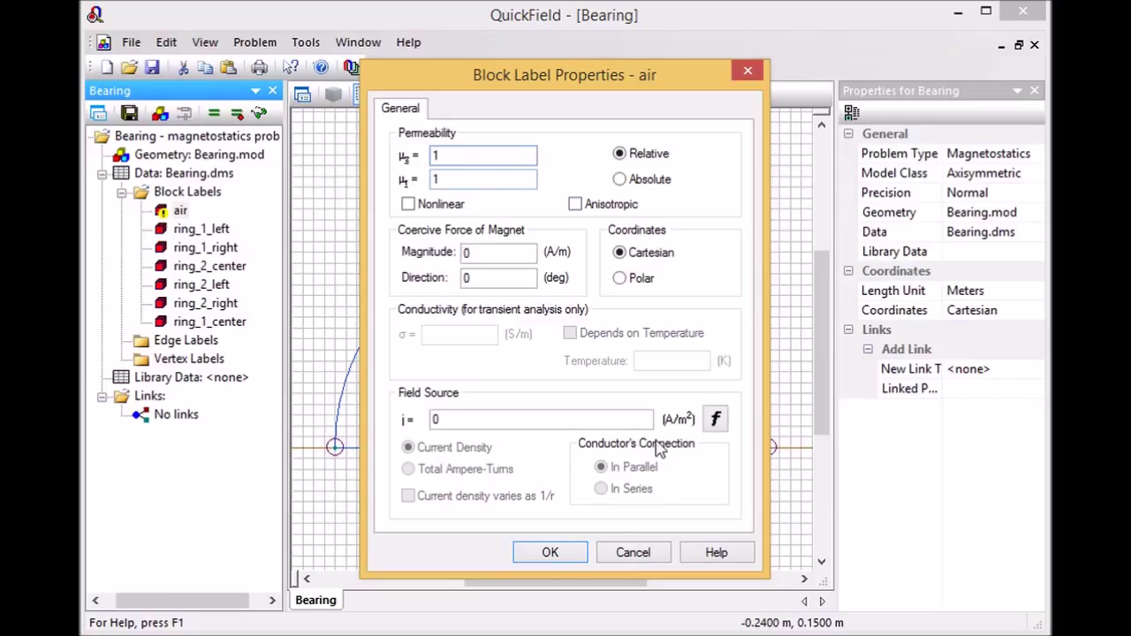
left_click(565, 559)
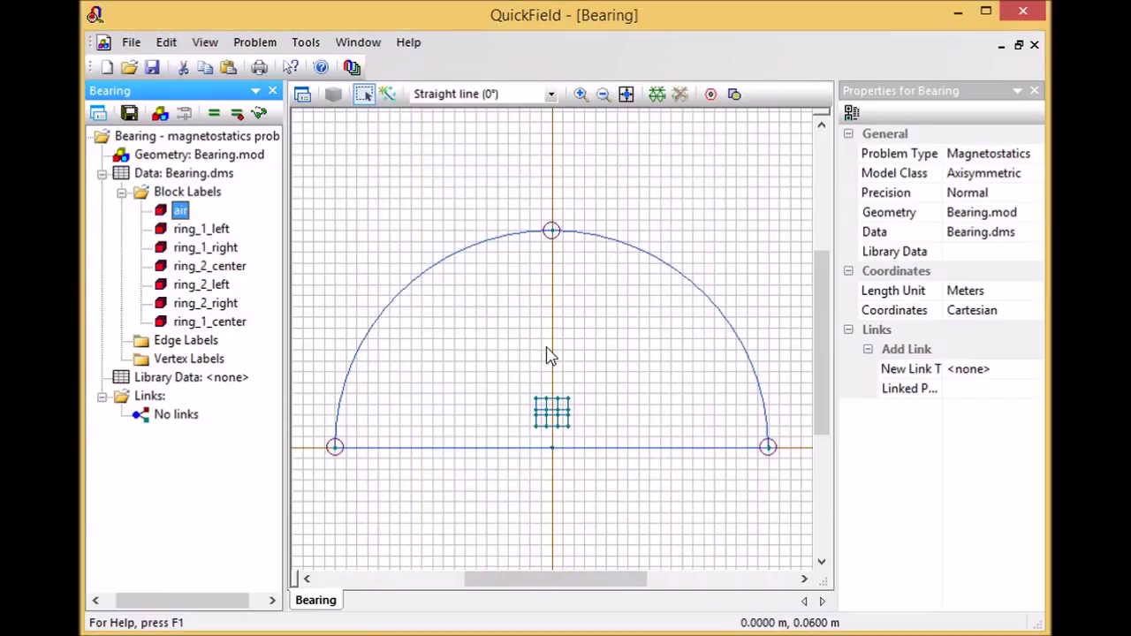
Step: Assign the air label to the large semicircular block surrounding the magnet rings
left_click(519, 336)
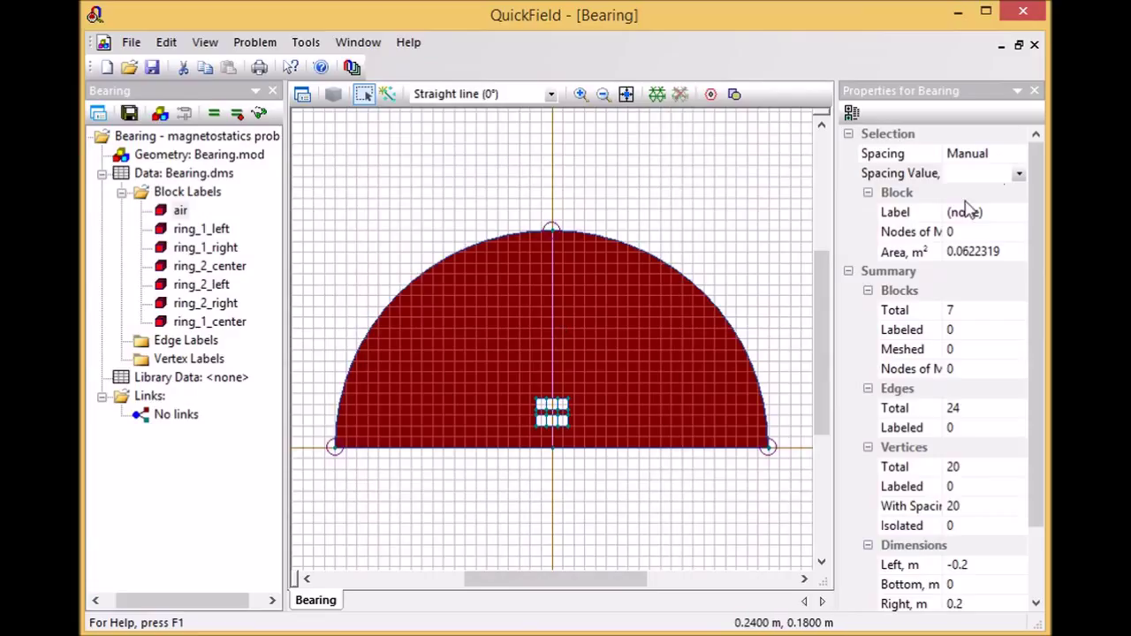
left_click(1011, 214)
left_click(1019, 213)
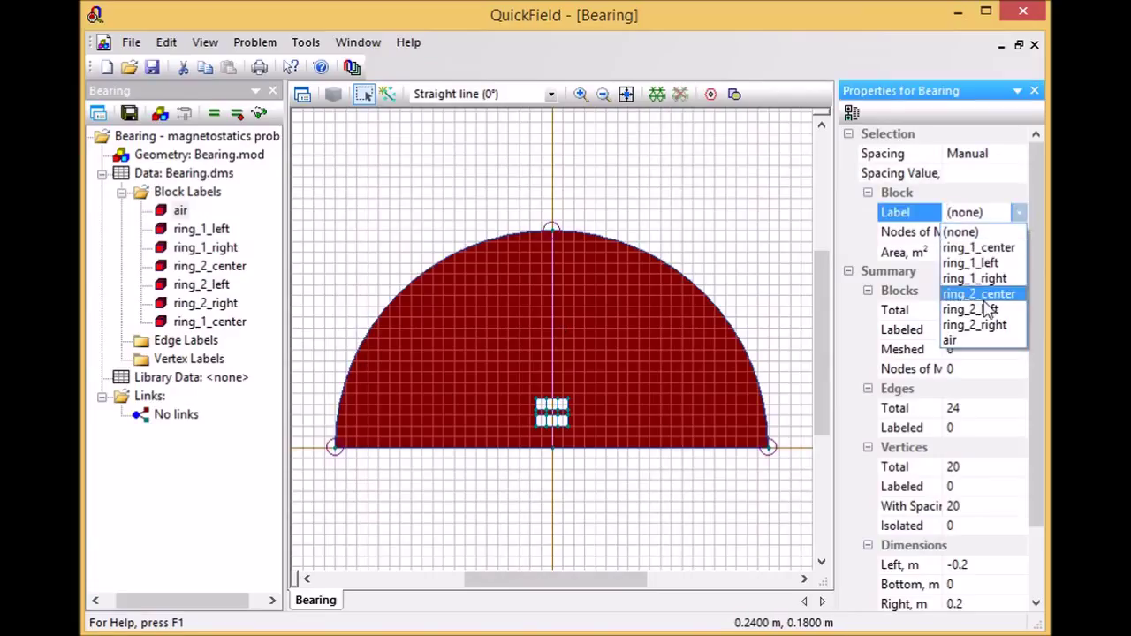
left_click(978, 344)
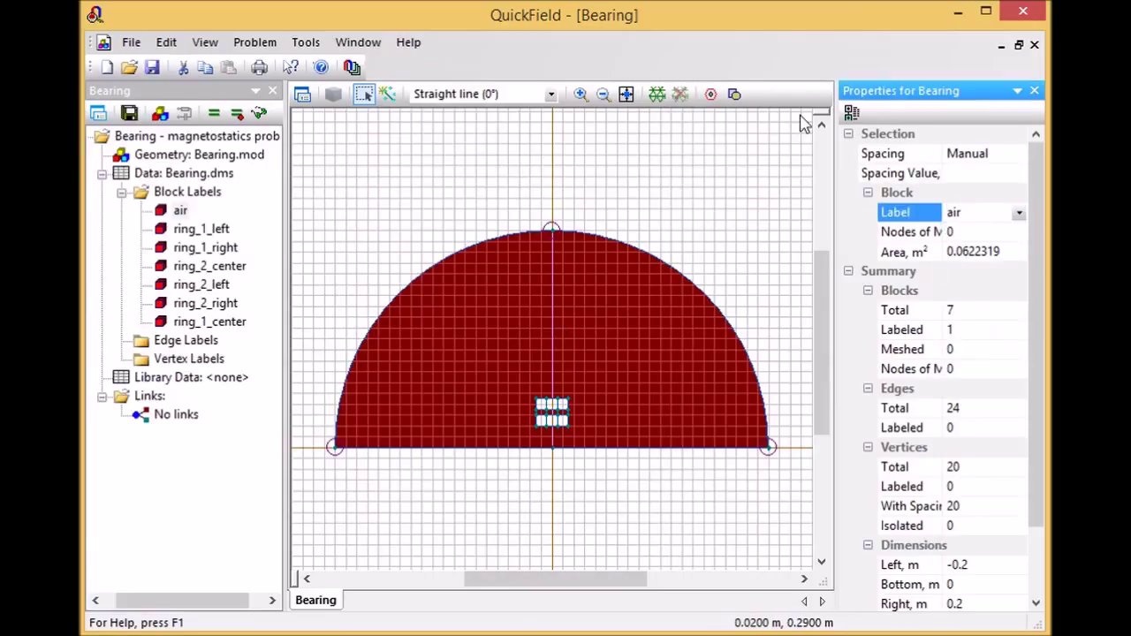
Step: Assign the ring_1_left label to the left square block of the lower ring
left_click(580, 95)
left_click_drag(527, 397, 598, 439)
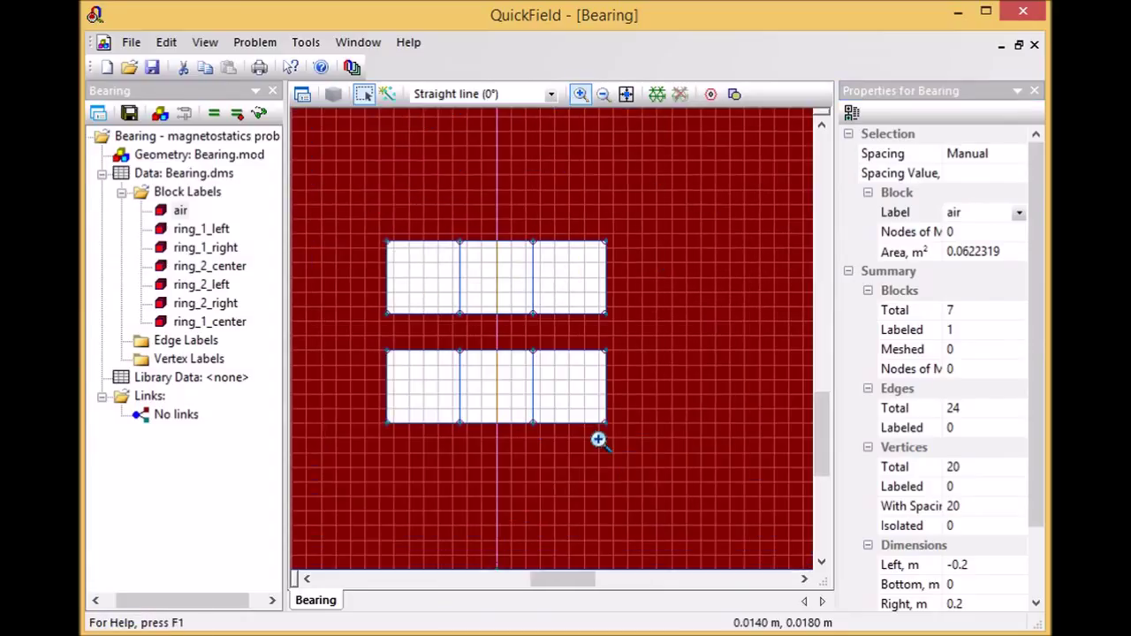
left_click(212, 232)
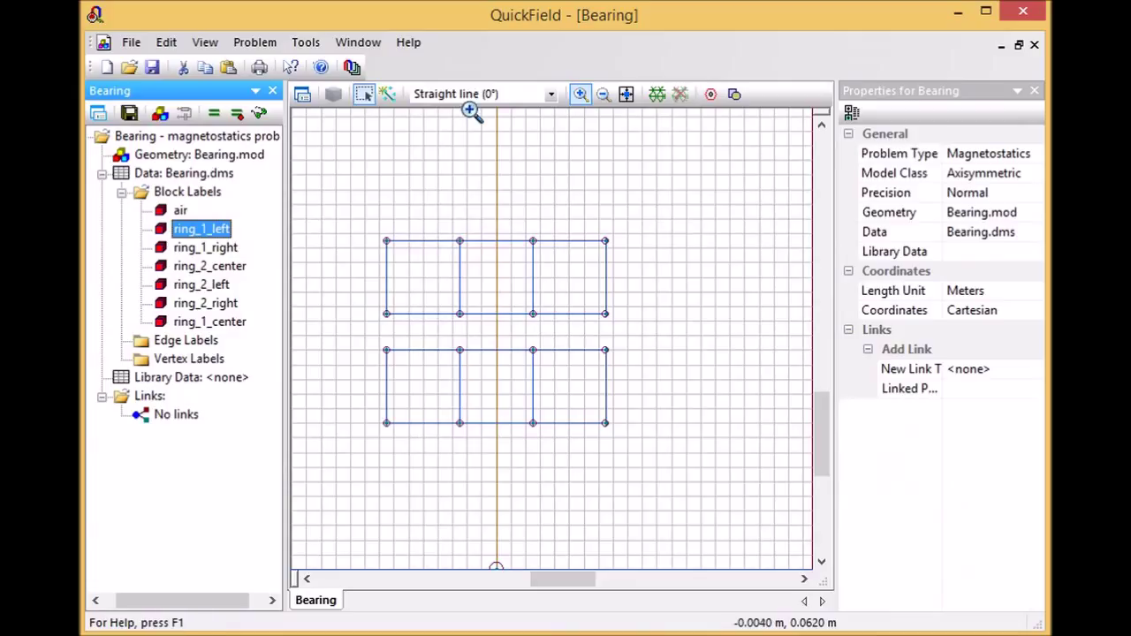
left_click(422, 395)
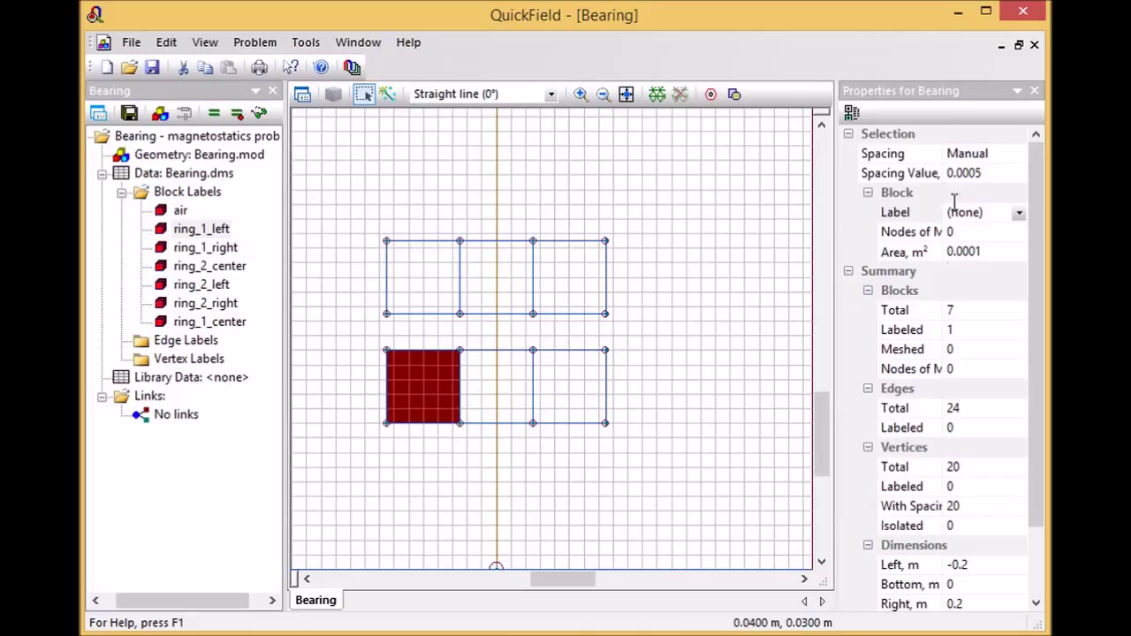
left_click(1016, 218)
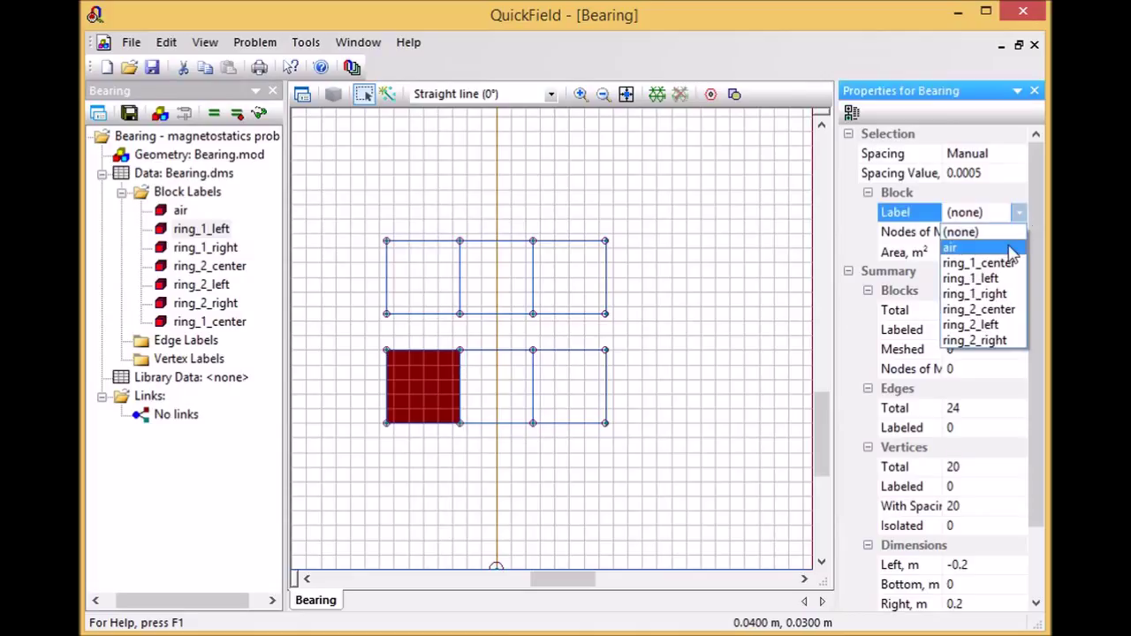
left_click(993, 277)
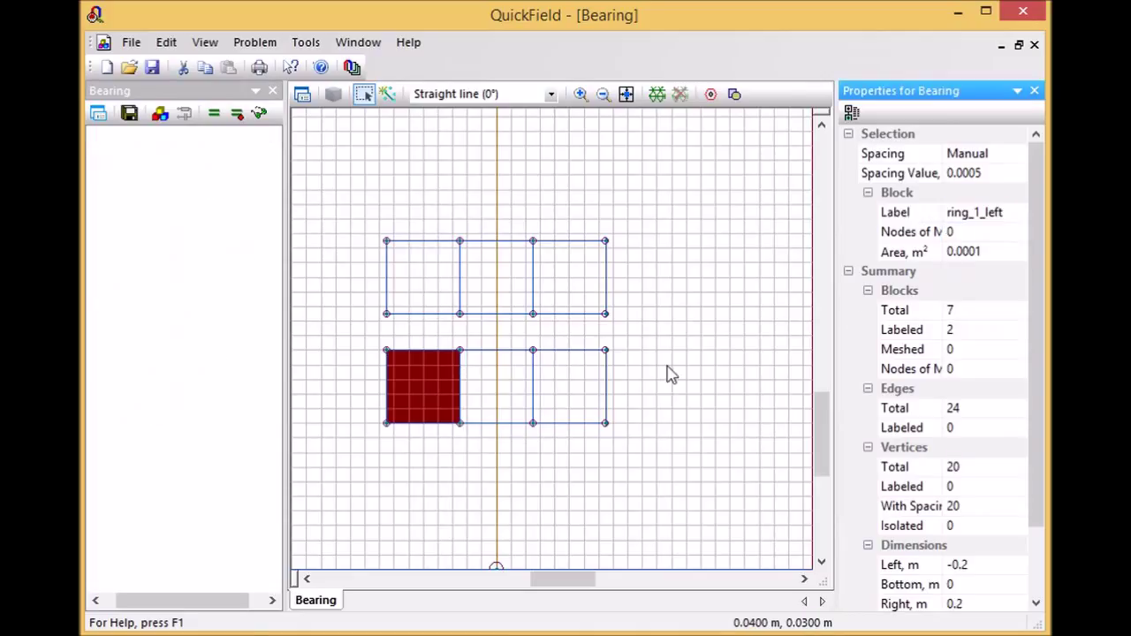
Step: Assign ring_1_center to the middle block and ring_1_right to the right block of the lower ring
left_click(488, 396)
left_click(1019, 214)
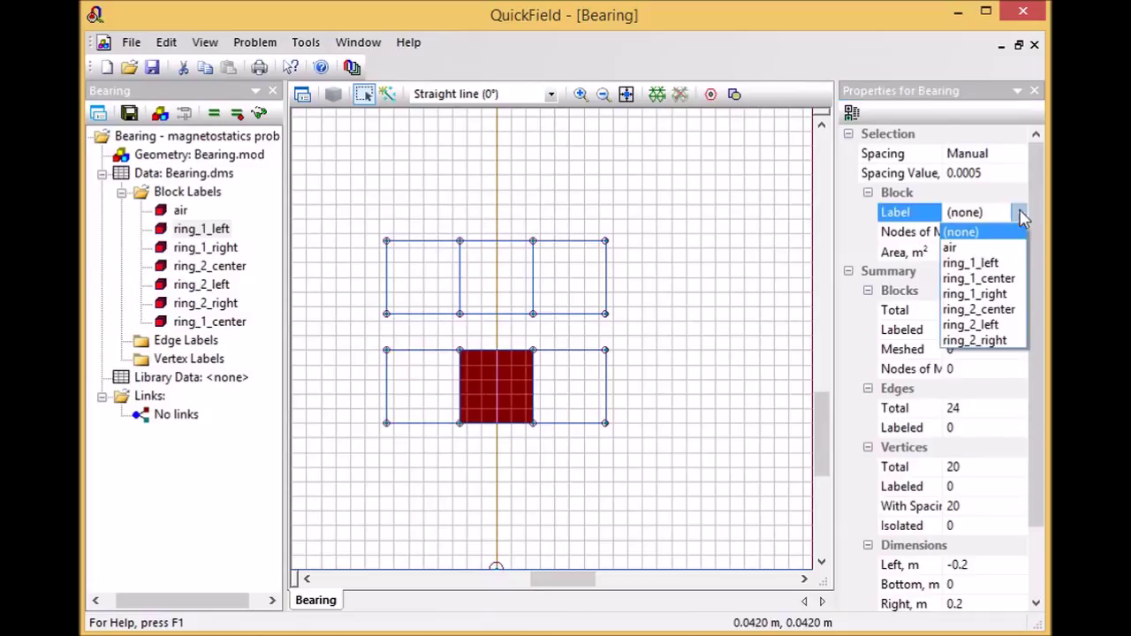
left_click(994, 280)
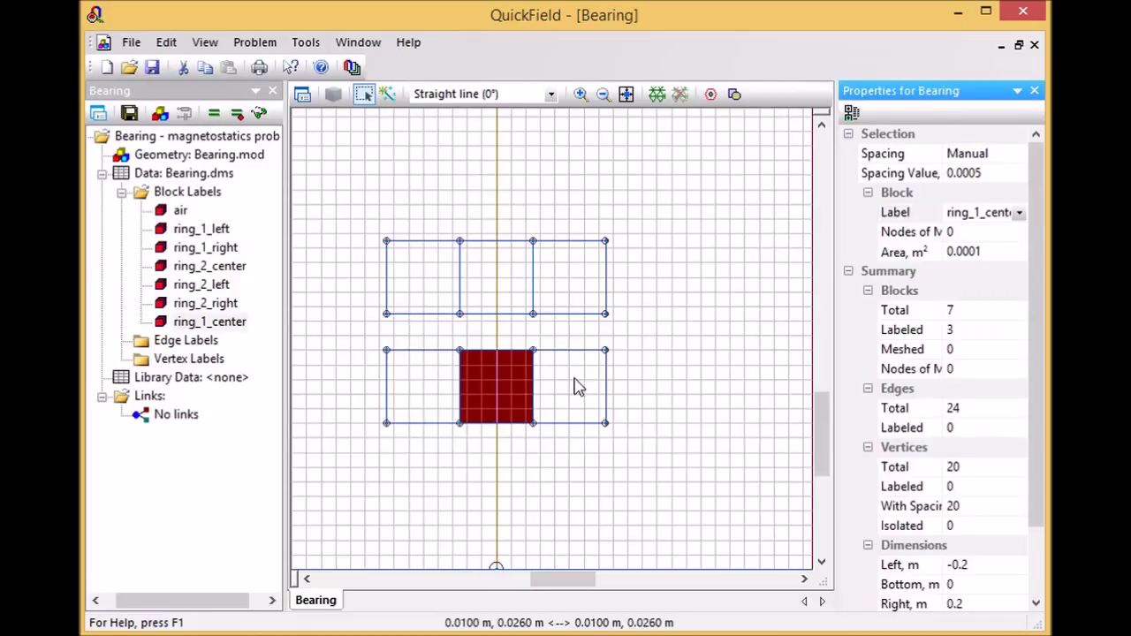
left_click(572, 386)
left_click(1022, 215)
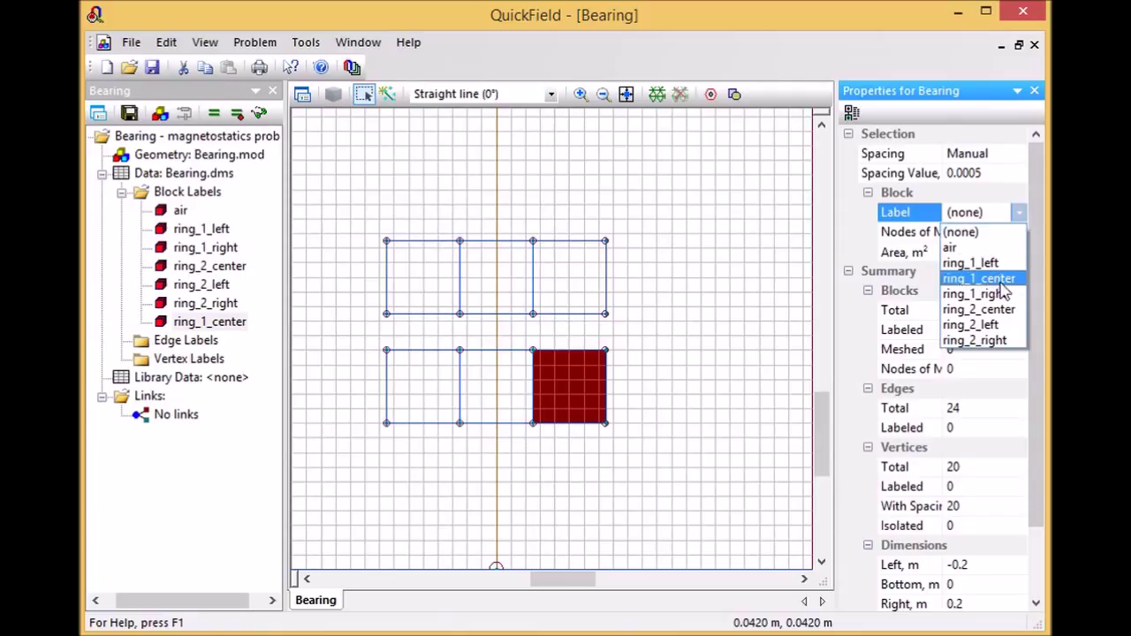
left_click(954, 303)
Step: Assign ring_2_left to the left block and ring_2_center to the middle block of the upper ring
left_click(429, 292)
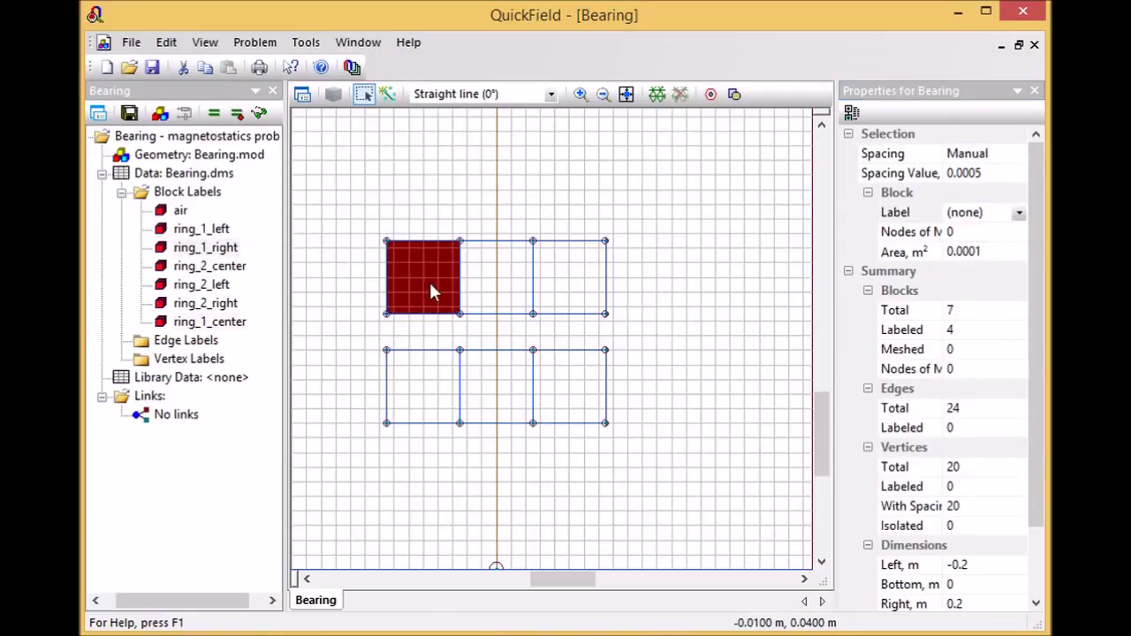
left_click(1019, 217)
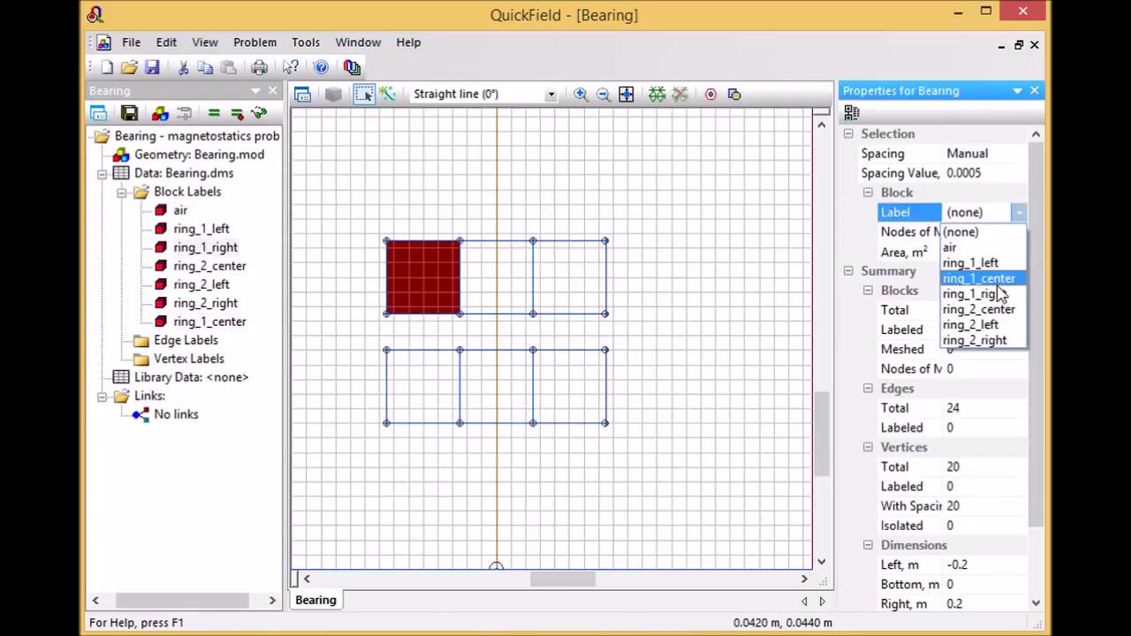
left_click(971, 325)
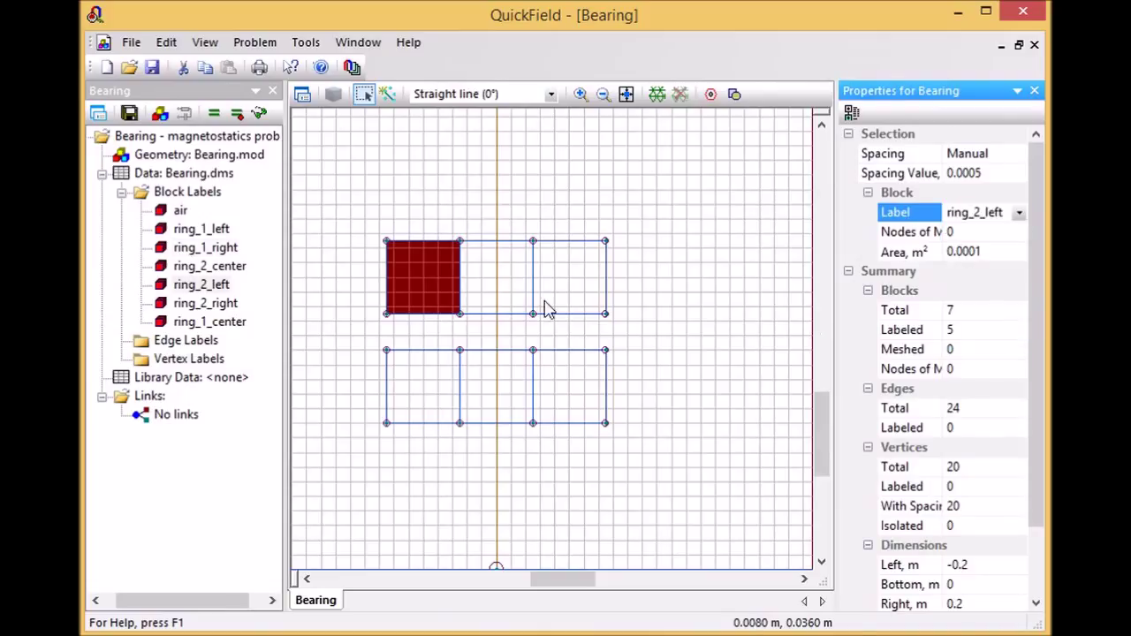
left_click(497, 282)
left_click(1021, 217)
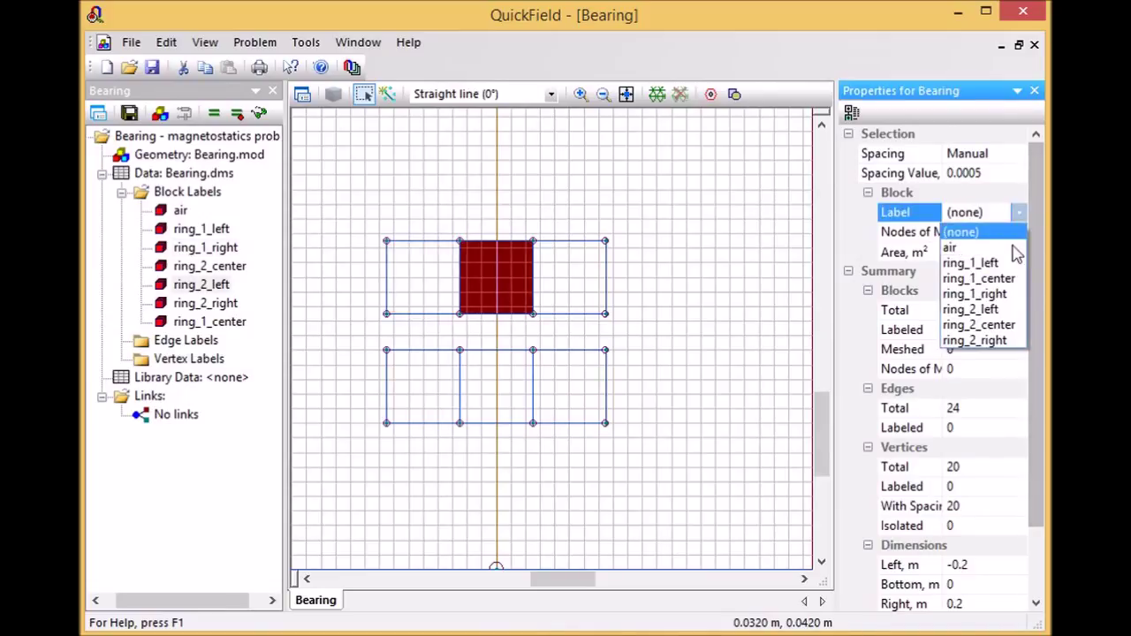
left_click(849, 303)
Step: Assign the ring_2_right label to the right square block of the upper ring
left_click(594, 290)
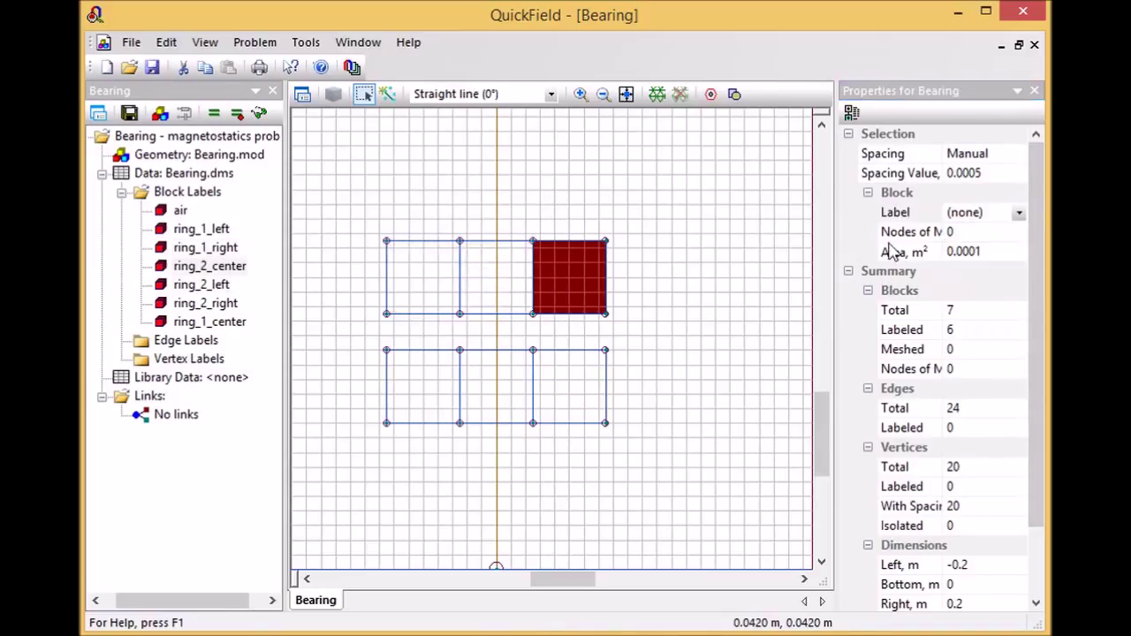
left_click(1021, 220)
left_click(1021, 218)
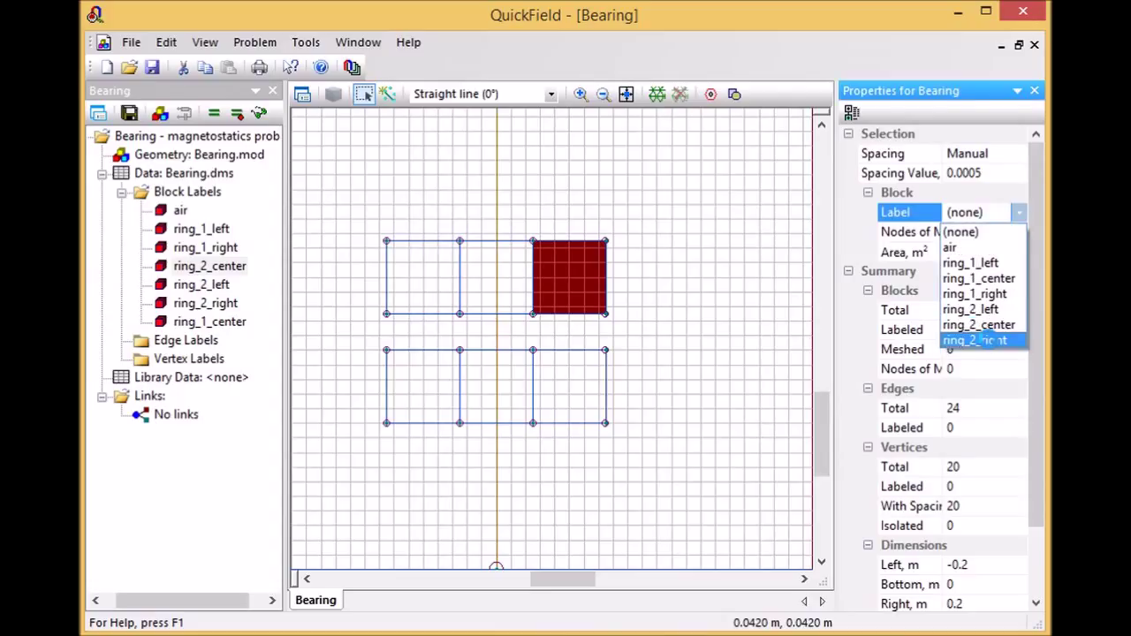
left_click(981, 340)
left_click(626, 95)
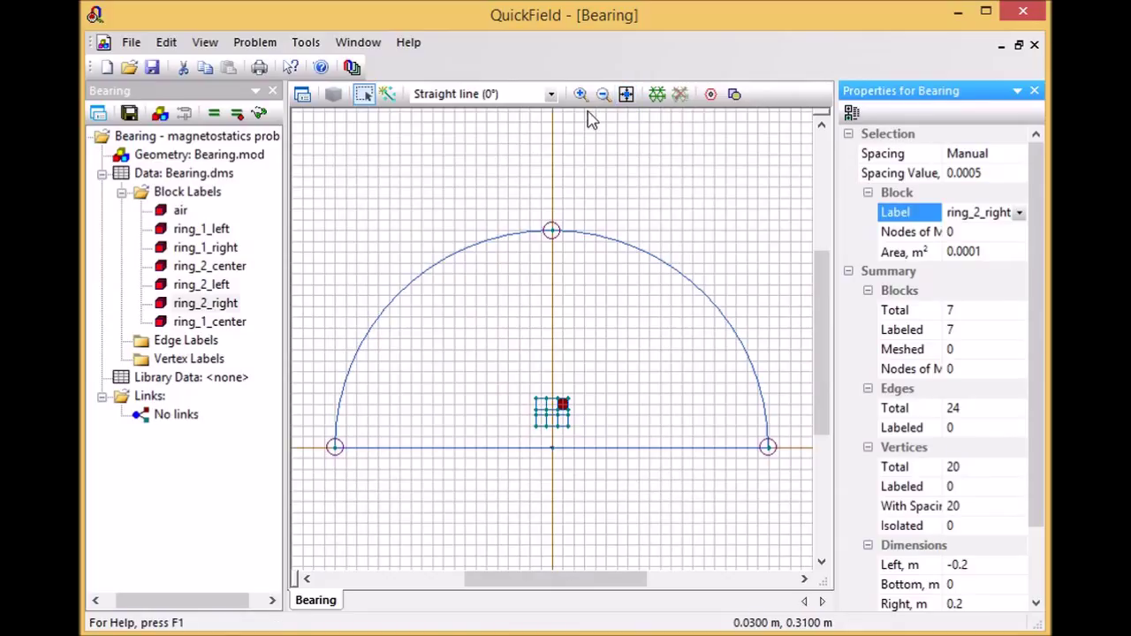
Step: Start inserting a rectangle shape centred at x = 0, y = 0.04
left_click(587, 369)
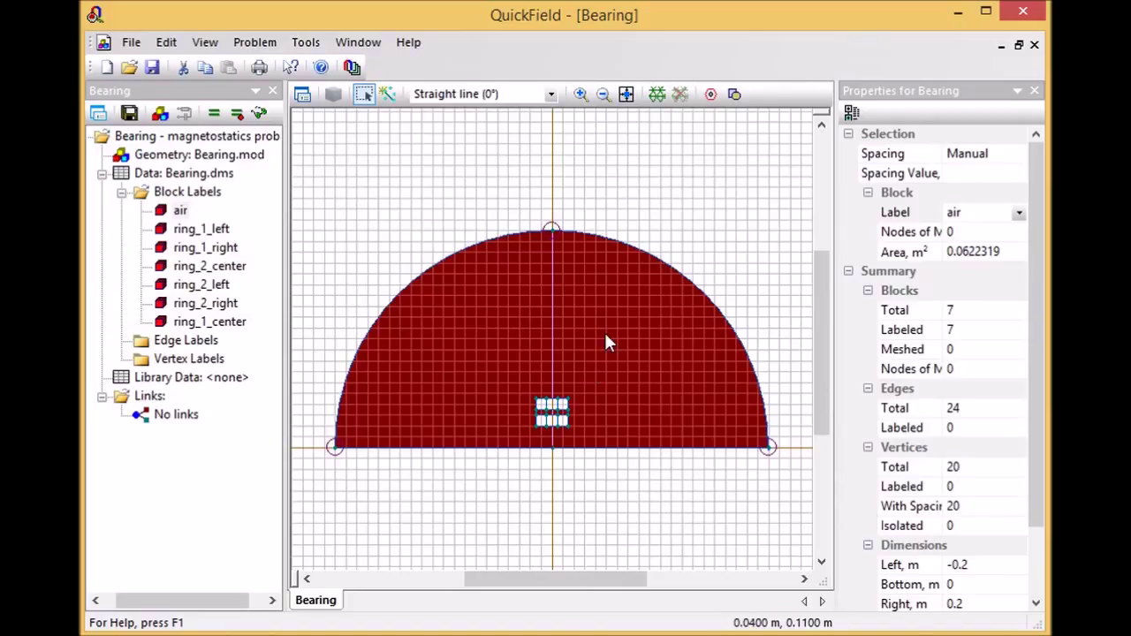
left_click(675, 249)
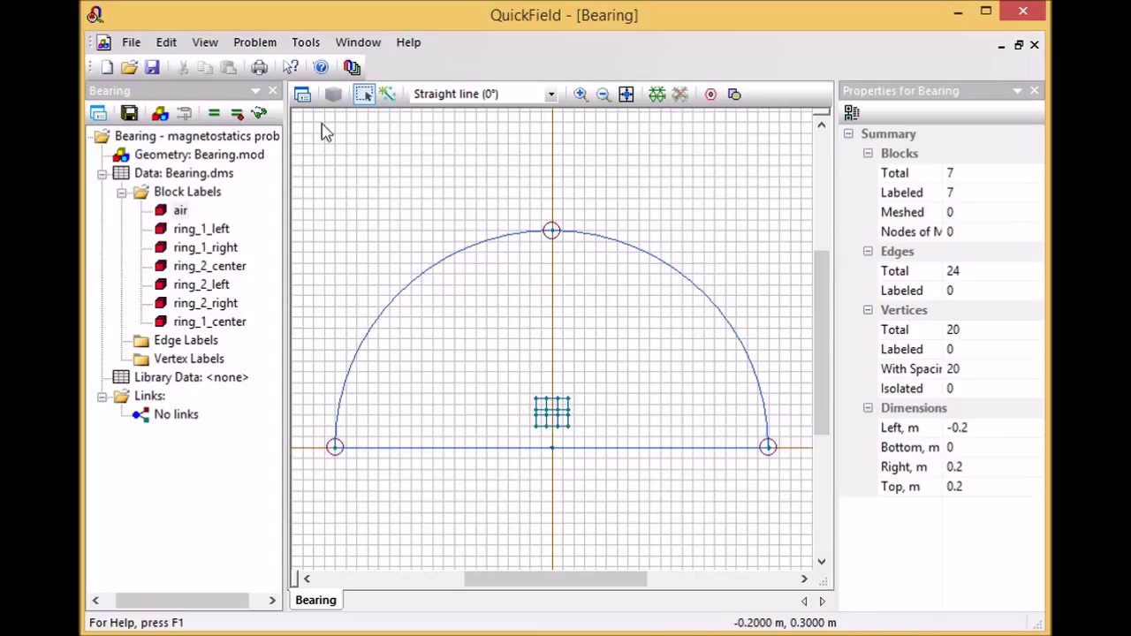
left_click(165, 42)
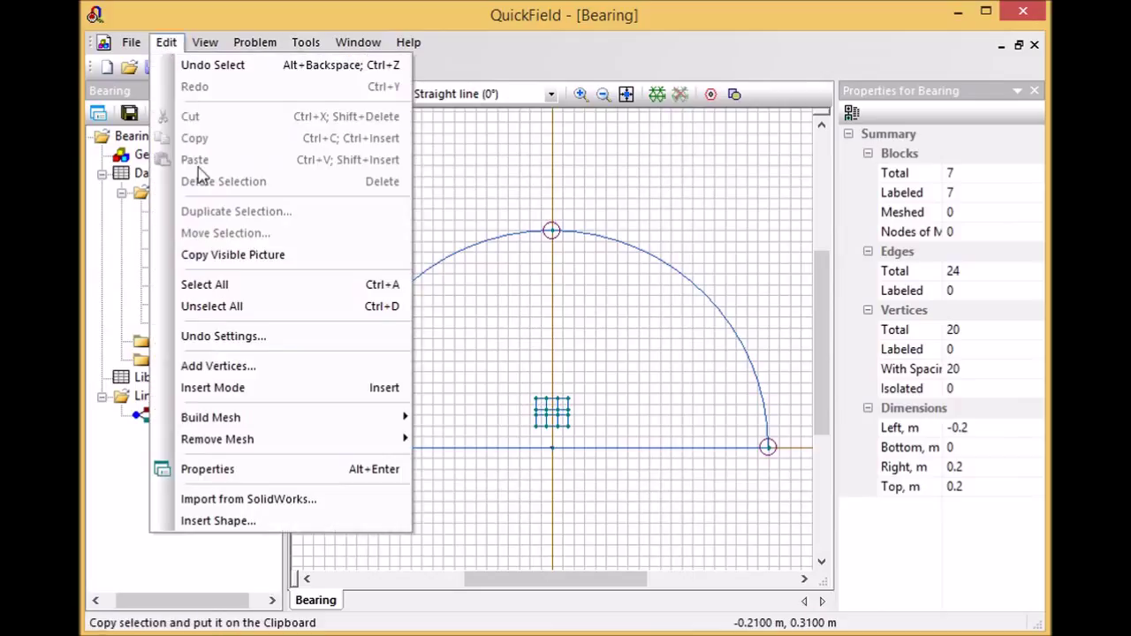
left_click(256, 523)
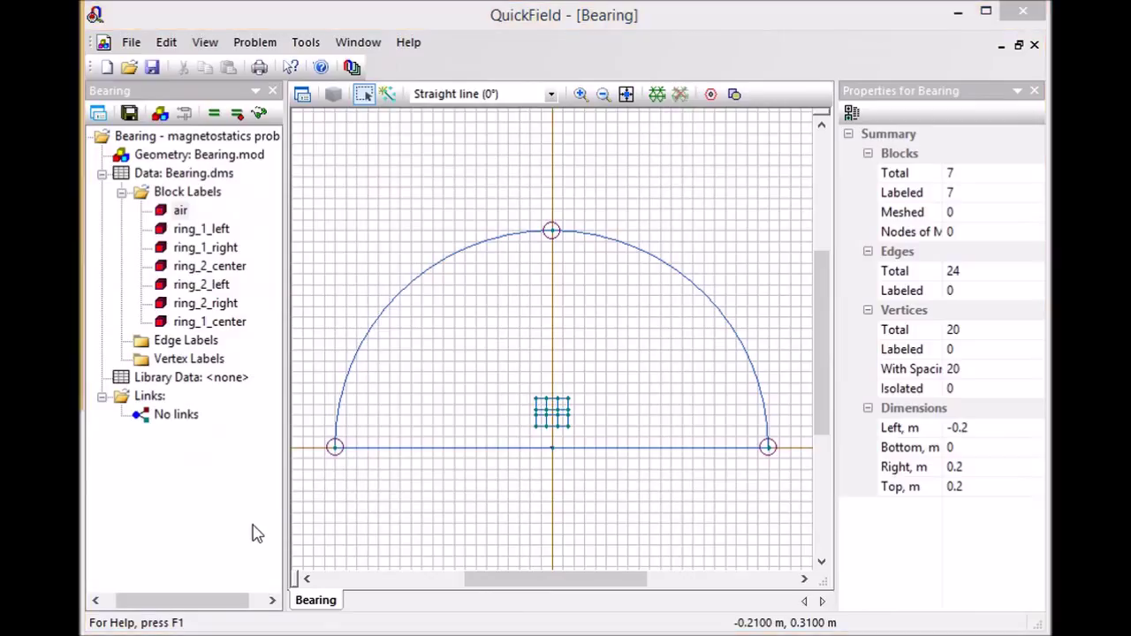
left_click_drag(483, 95, 446, 151)
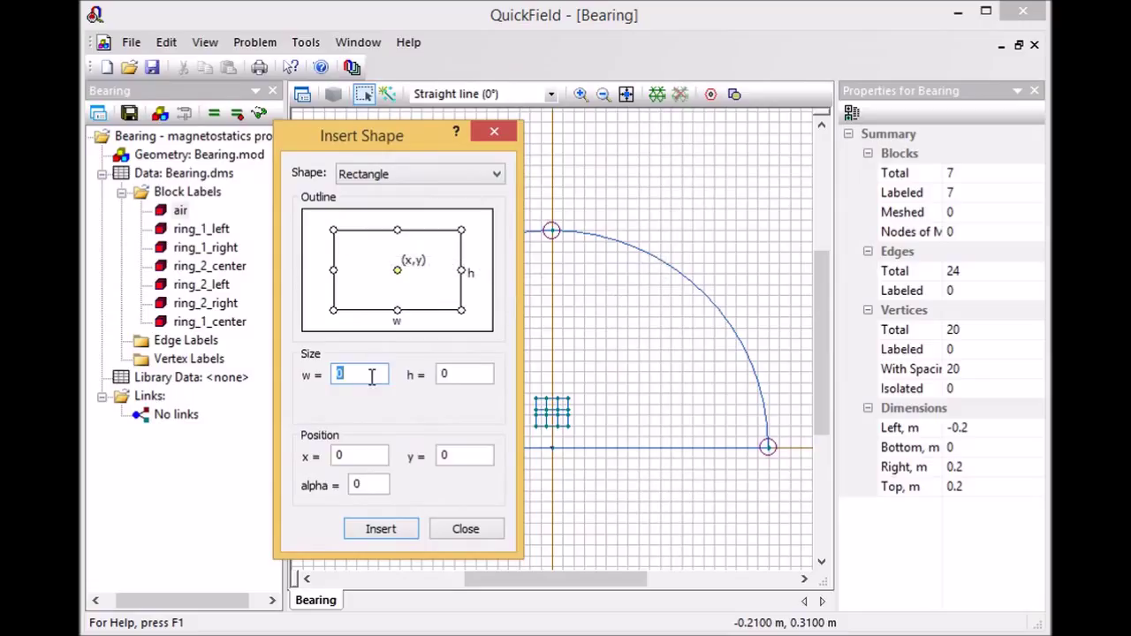
left_click(375, 455)
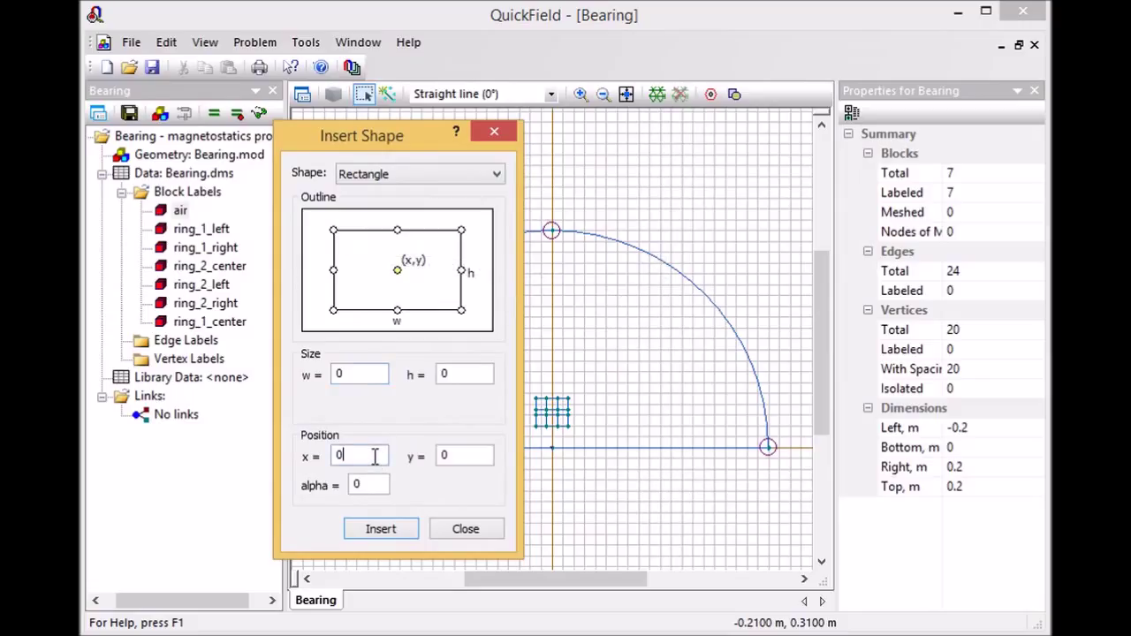
double_click(473, 457)
type("0.04")
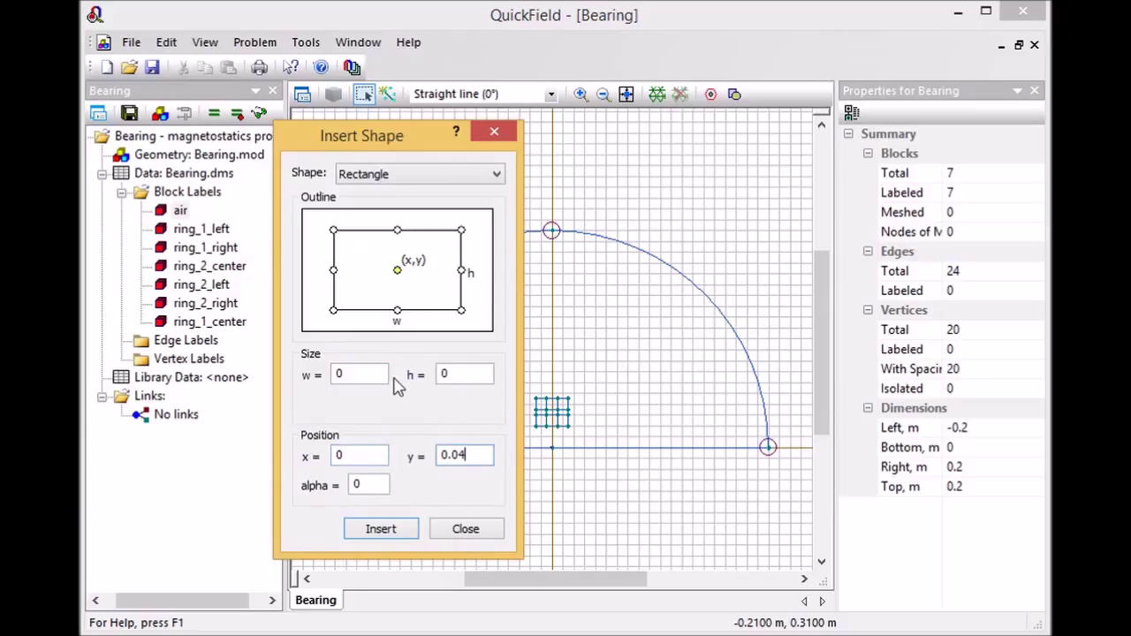
left_click(353, 456)
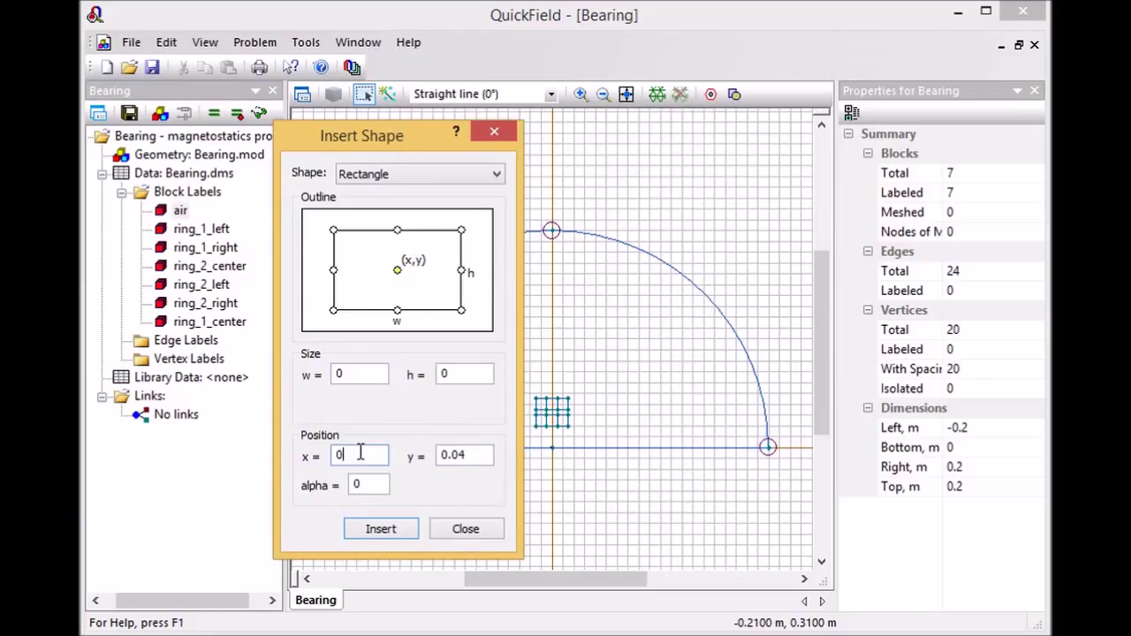
Step: Set the rectangle's width to 0.032 and height to 0.012, and insert it around the upper ring
double_click(363, 374)
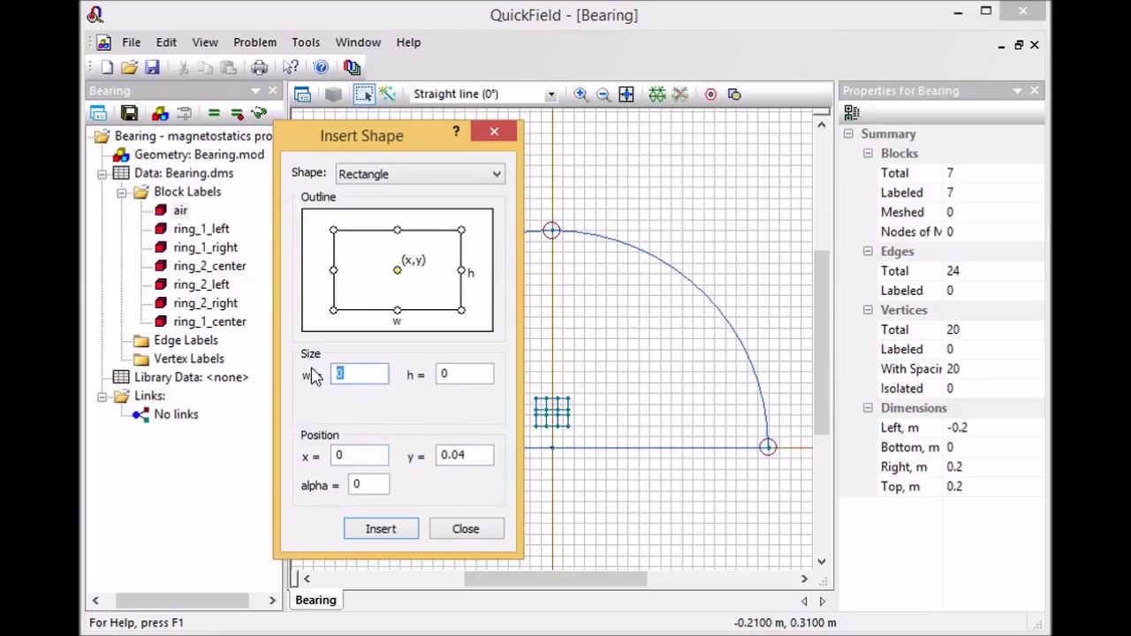
type("0.032")
double_click(448, 374)
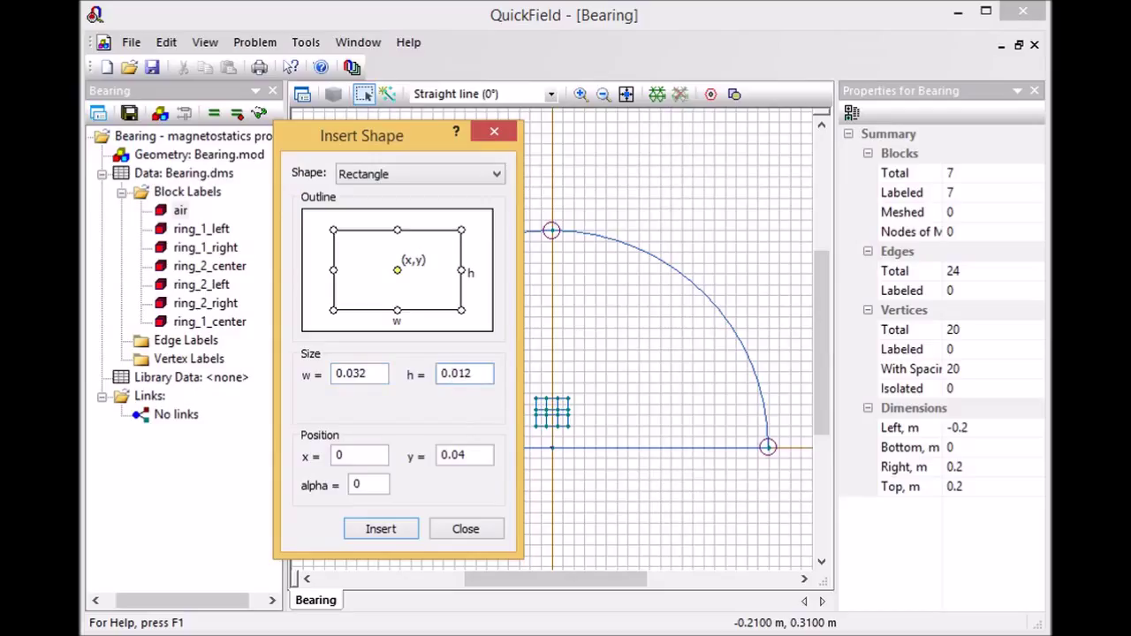
left_click(395, 533)
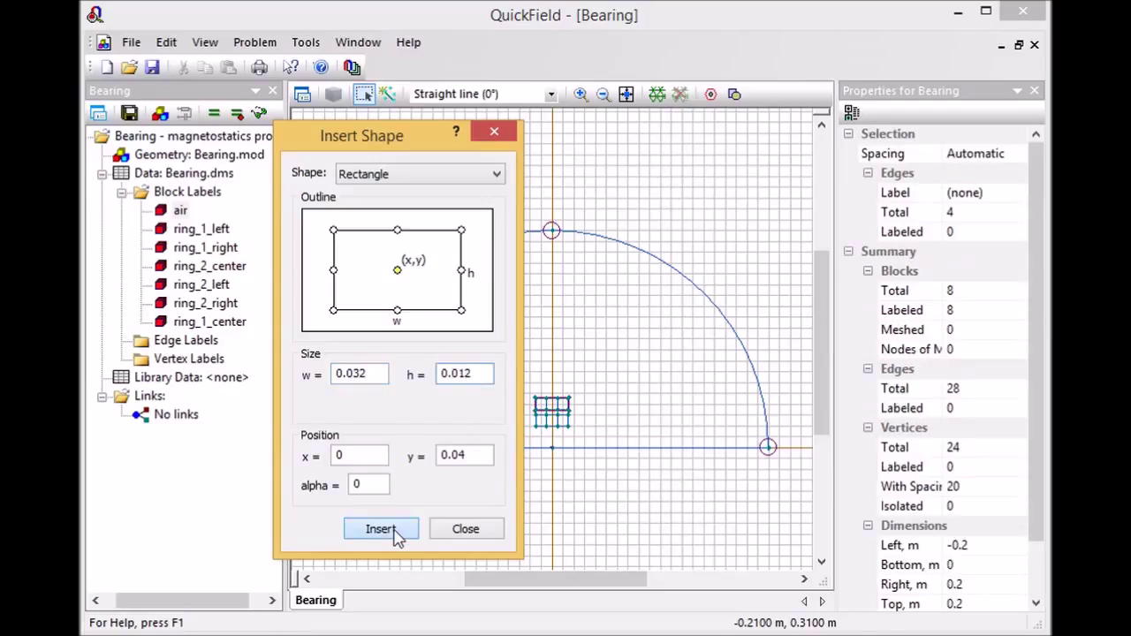
left_click(469, 530)
Step: Create an edge label named contour in the problem data
left_click(580, 93)
left_click_drag(517, 369, 598, 447)
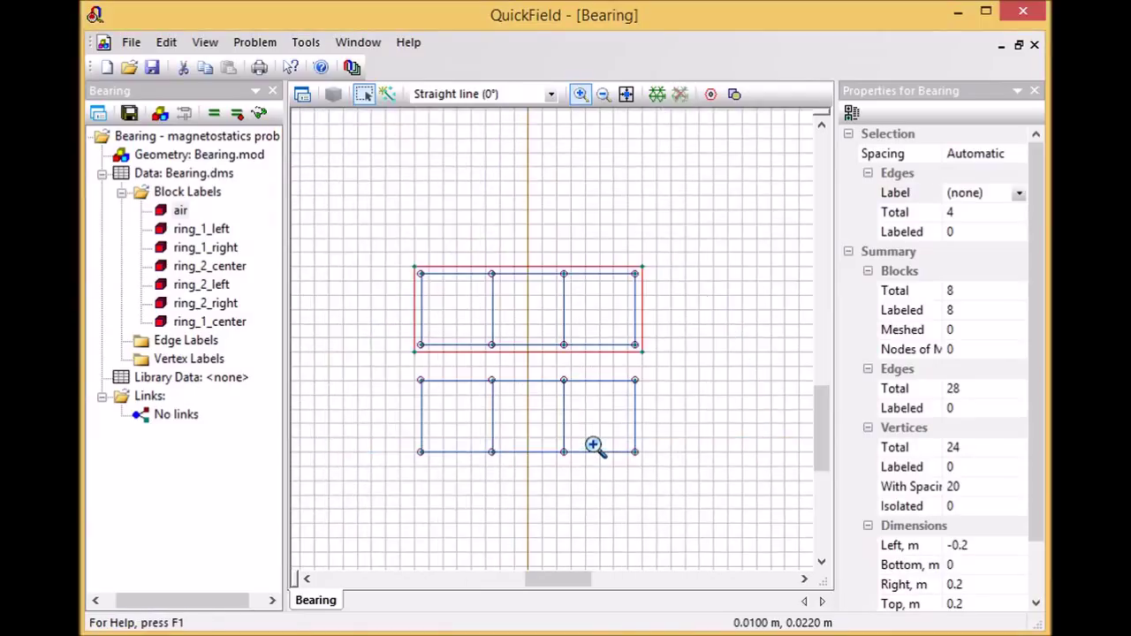
right_click(189, 347)
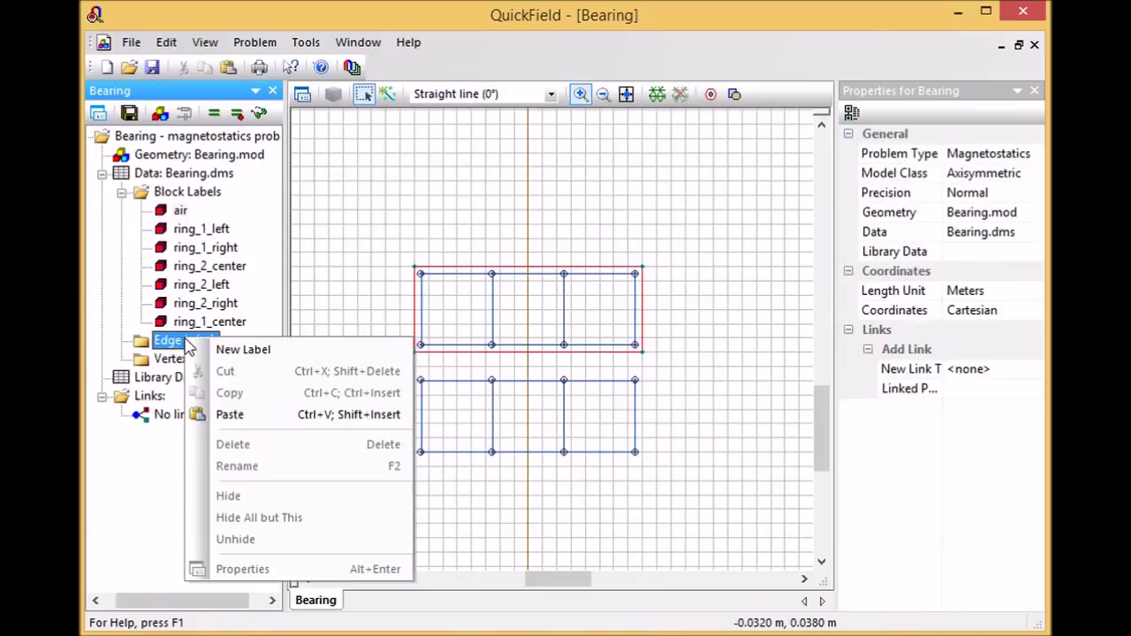
left_click(232, 351)
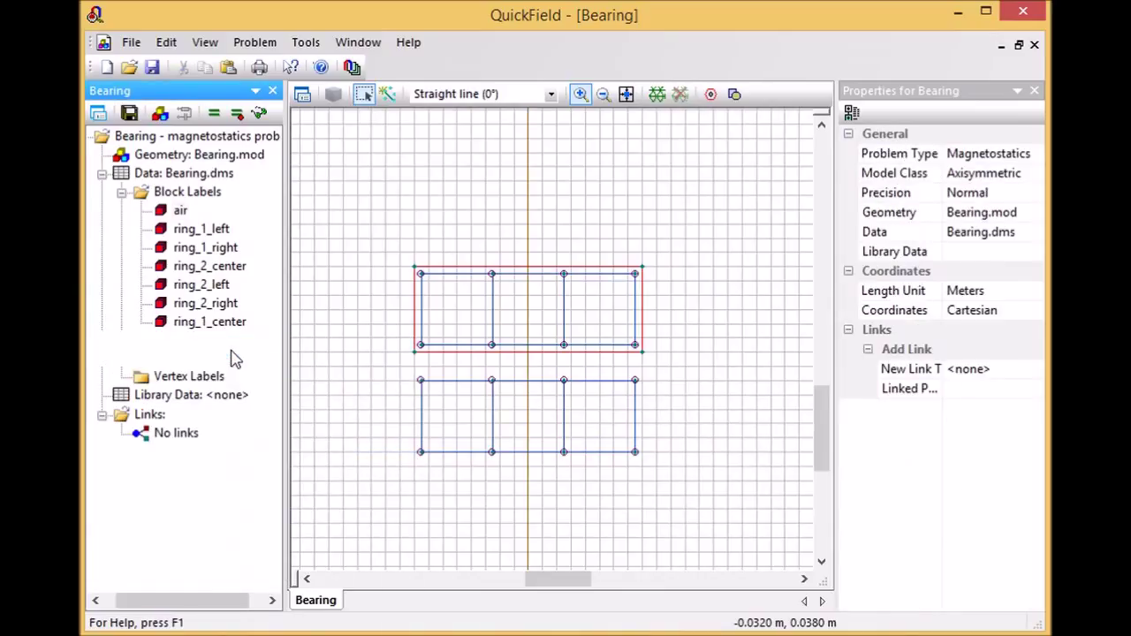
type("c")
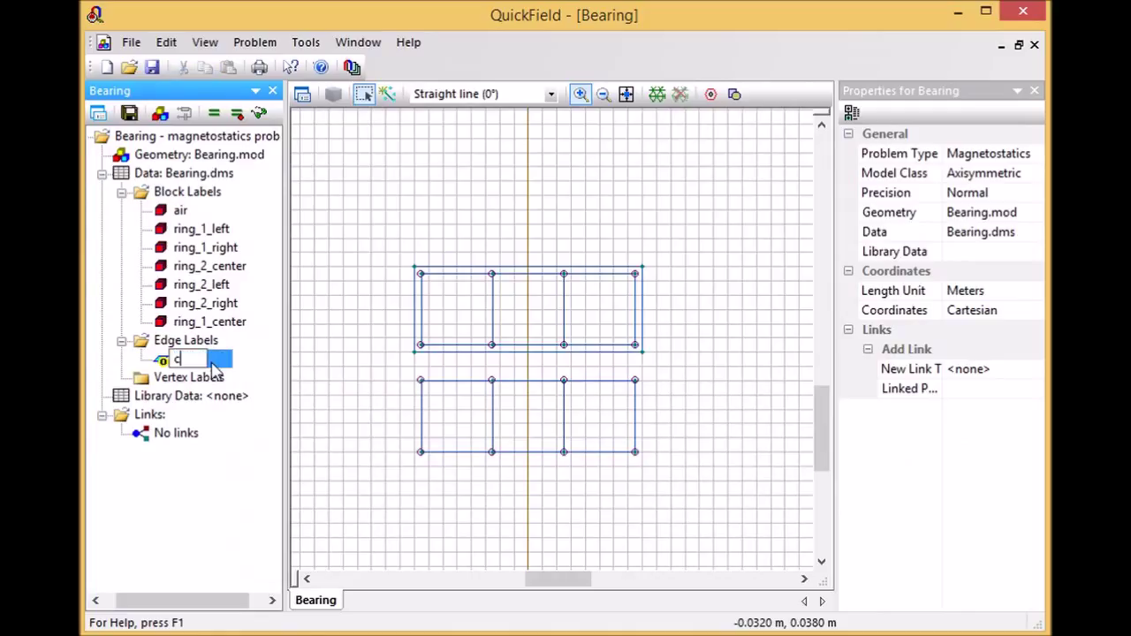
type("ontour")
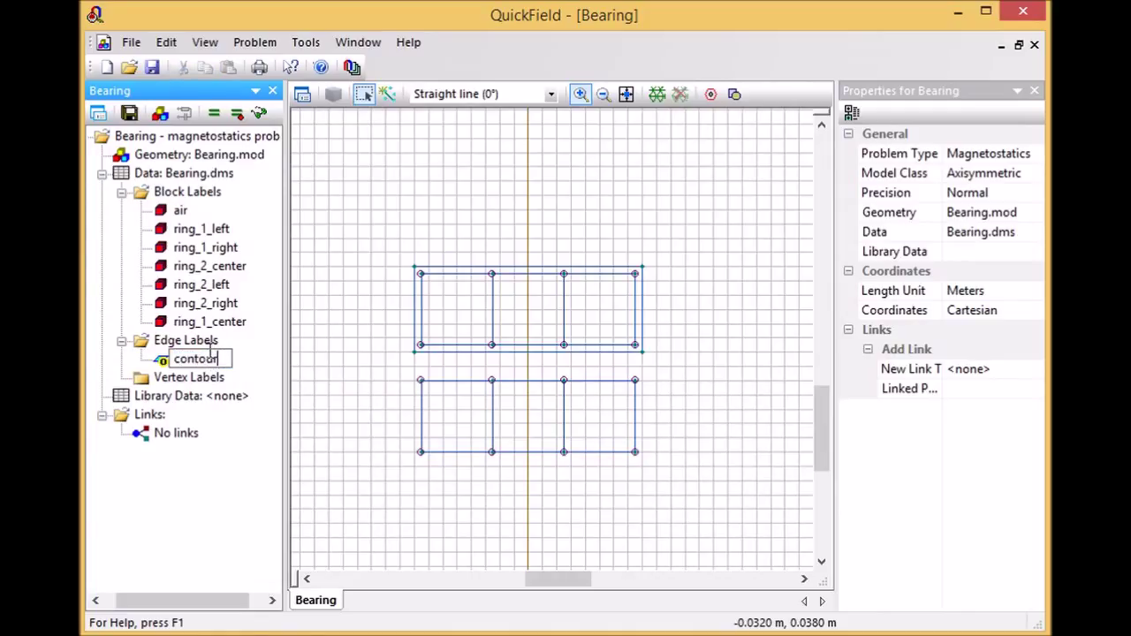
key("Return")
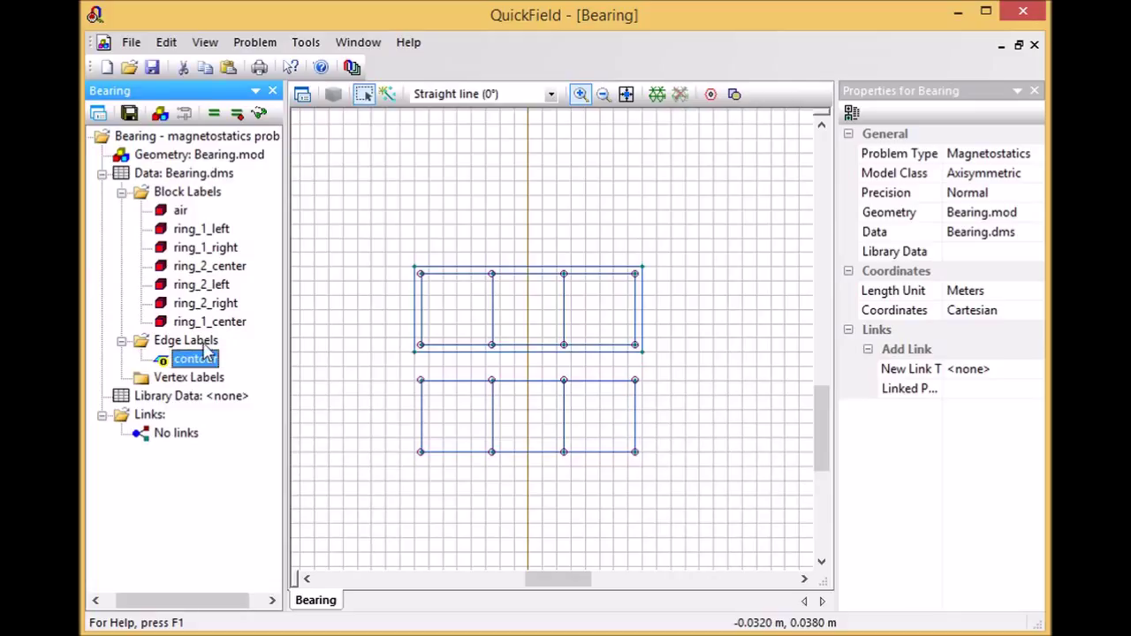
Step: Create a second edge label named External_bound
right_click(205, 348)
left_click(228, 355)
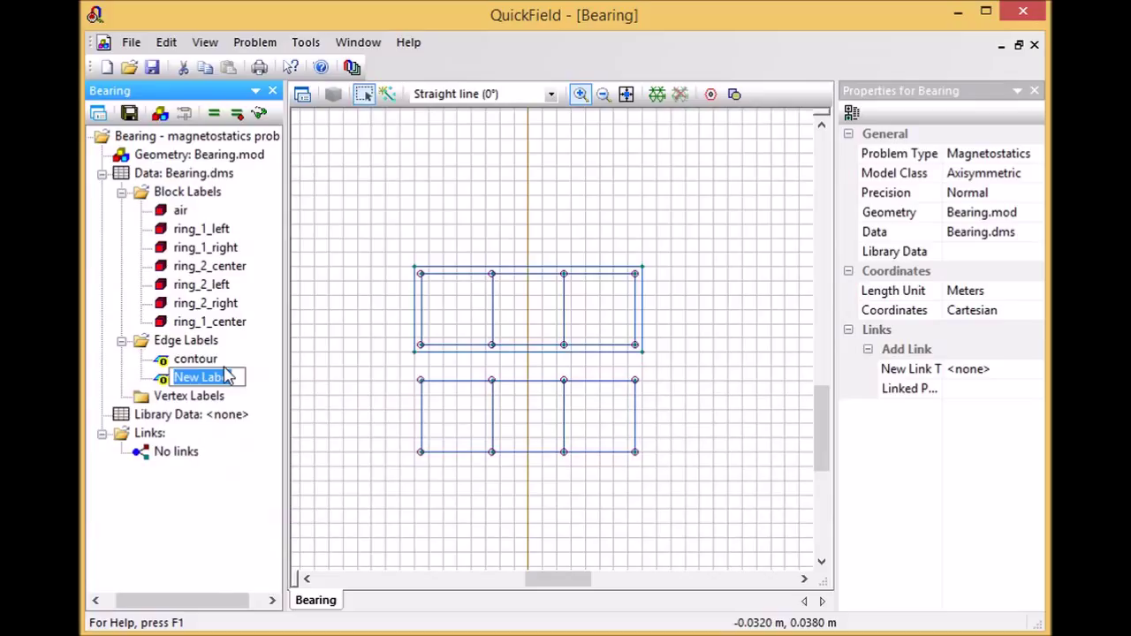
type("E")
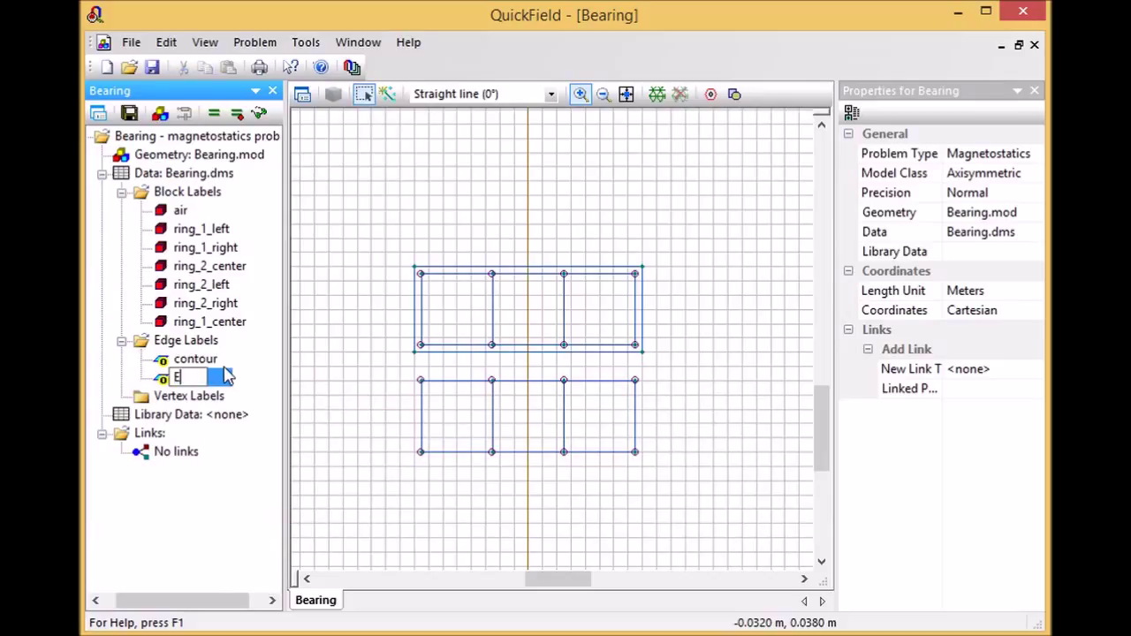
type("xternal_")
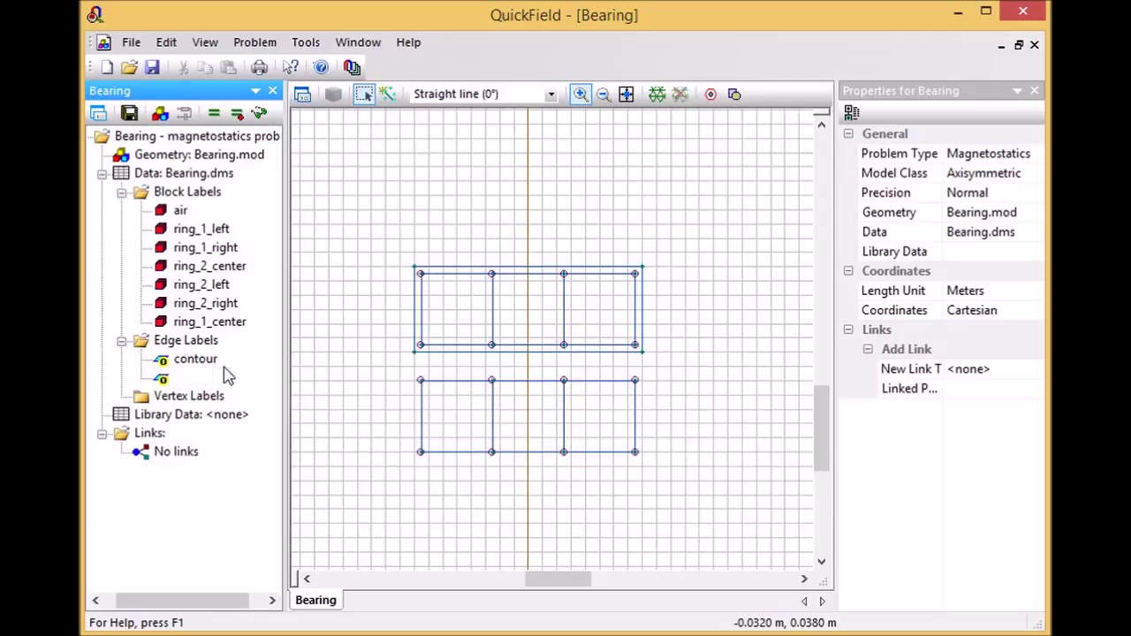
type("Bou")
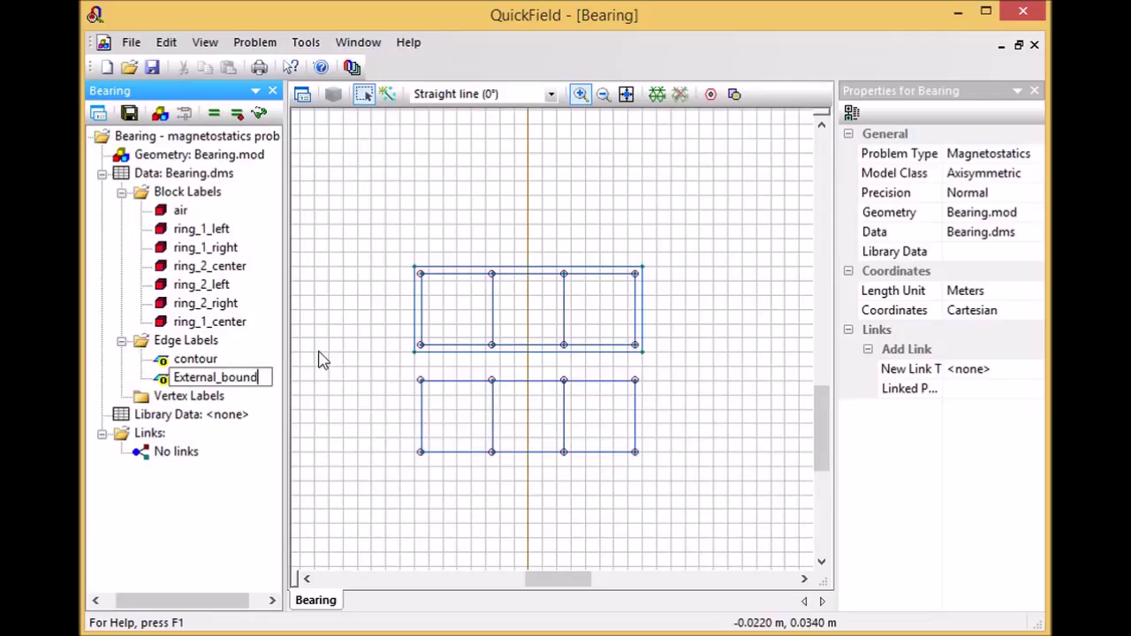
key("Return")
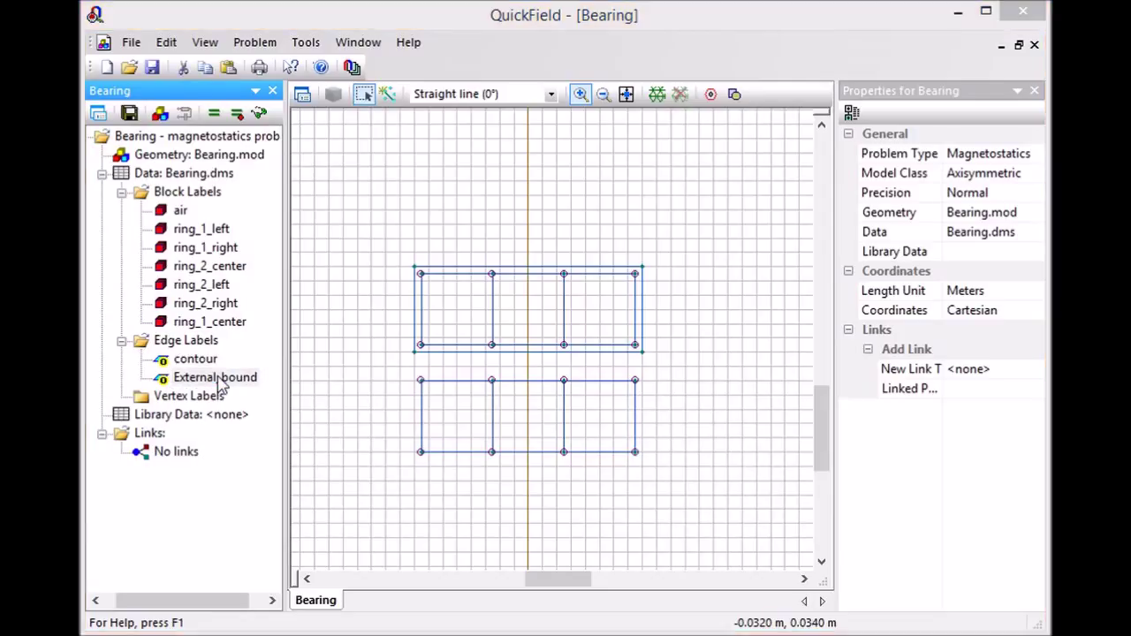
Step: Apply a magnetic potential boundary condition of 0 Wb to the External_bound edge label
double_click(219, 380)
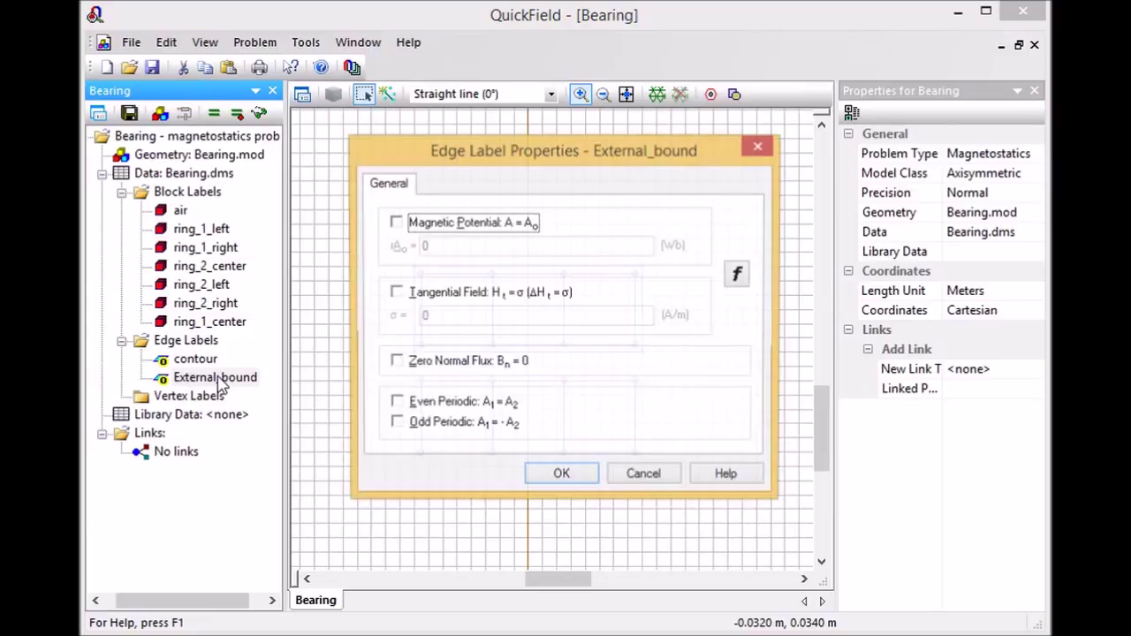
left_click(395, 224)
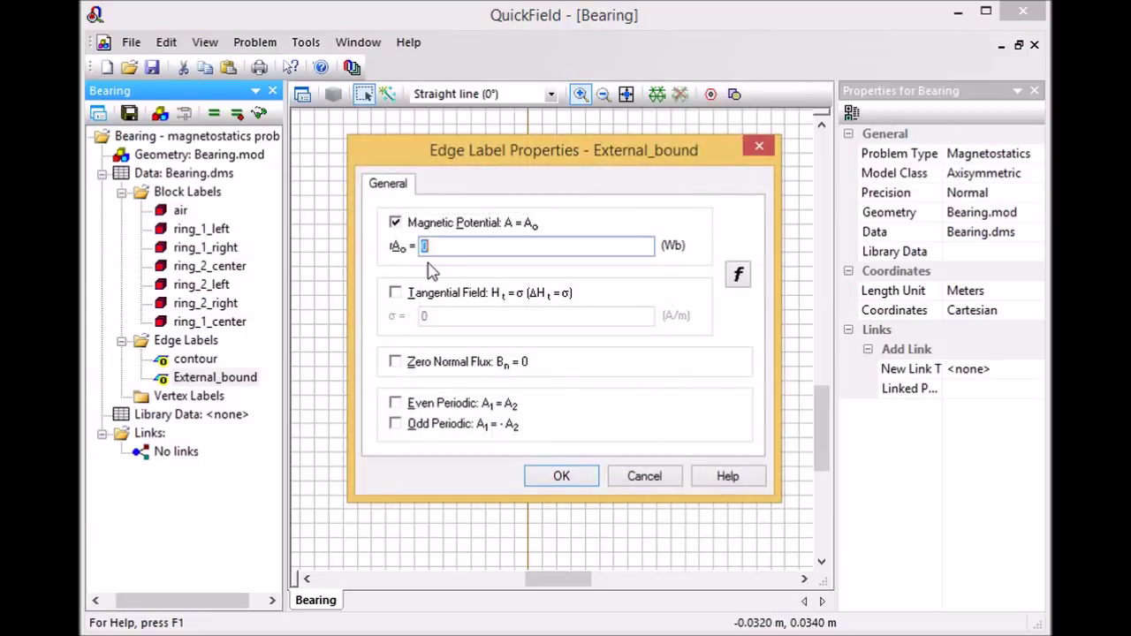
left_click(570, 478)
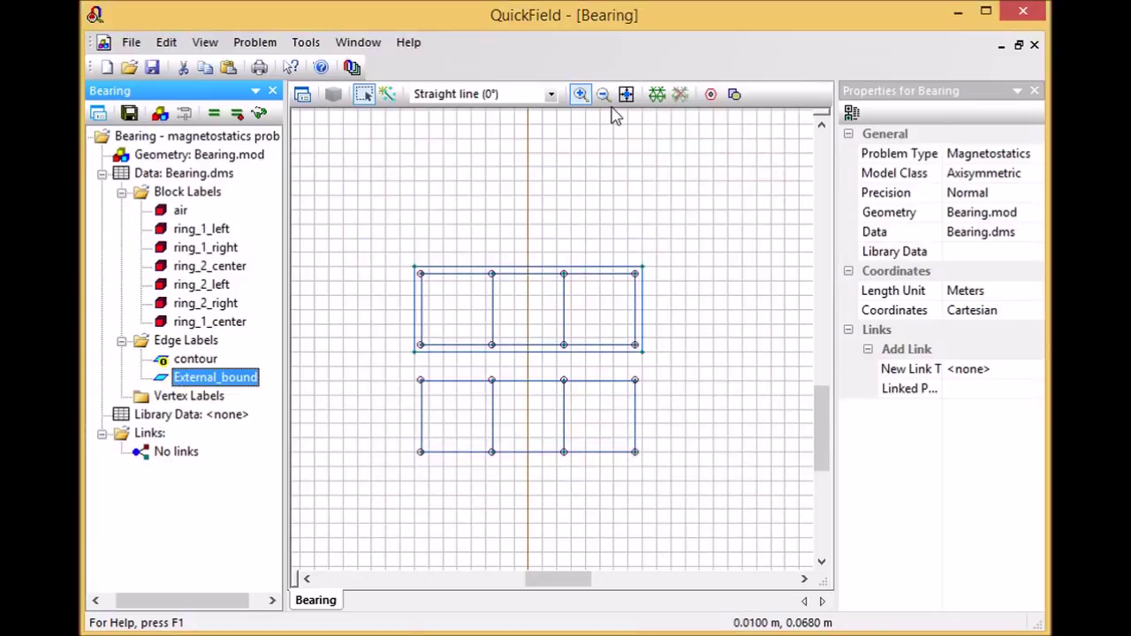
Step: Assign the contour label to all four edges of the rectangle surrounding the upper ring
left_click(580, 93)
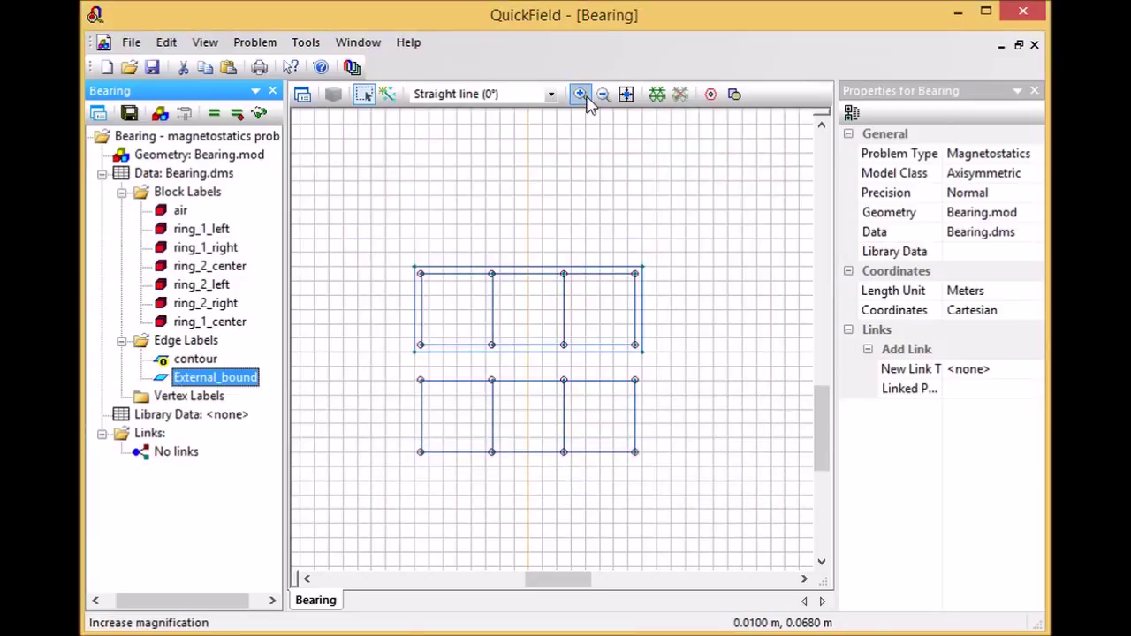
left_click(452, 269)
left_click(644, 294, "ctrl")
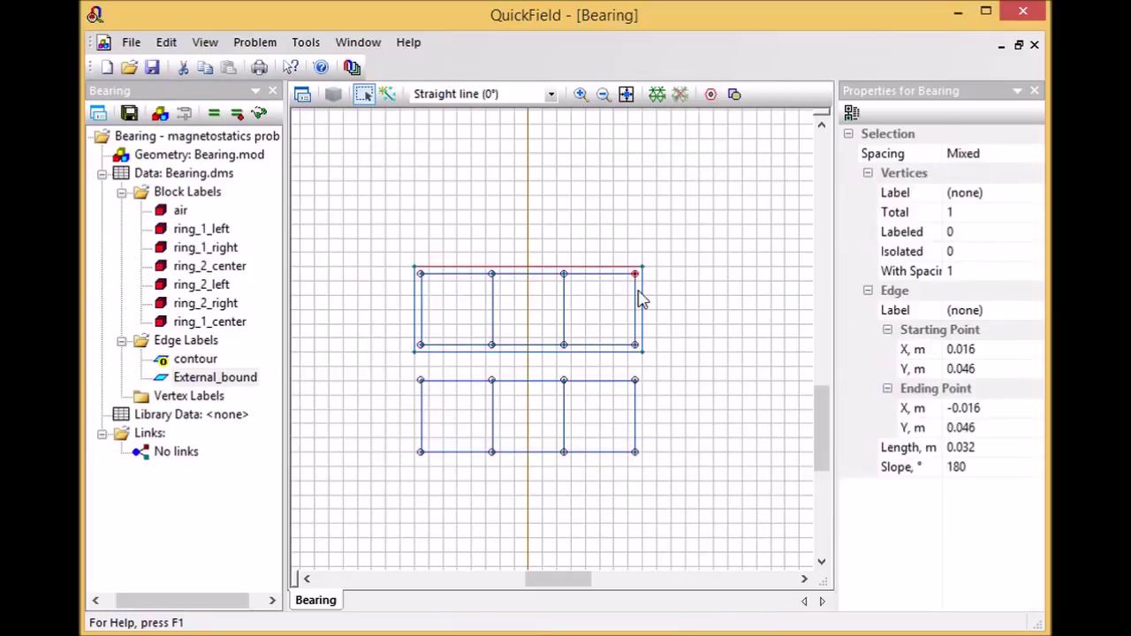
left_click(645, 303, "ctrl")
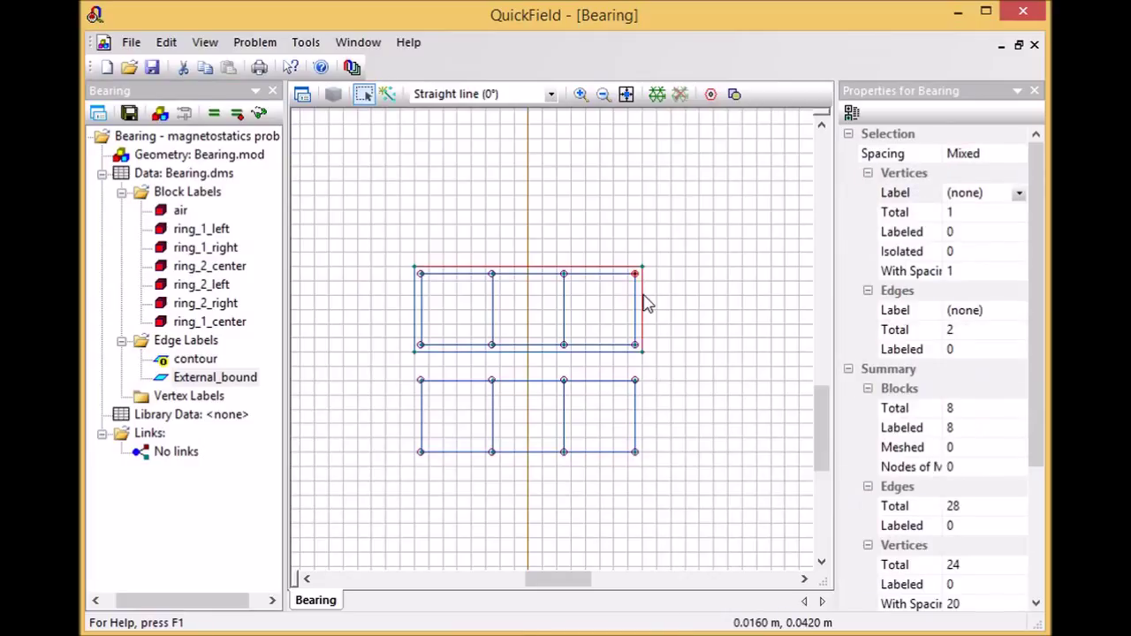
left_click(613, 352, "ctrl")
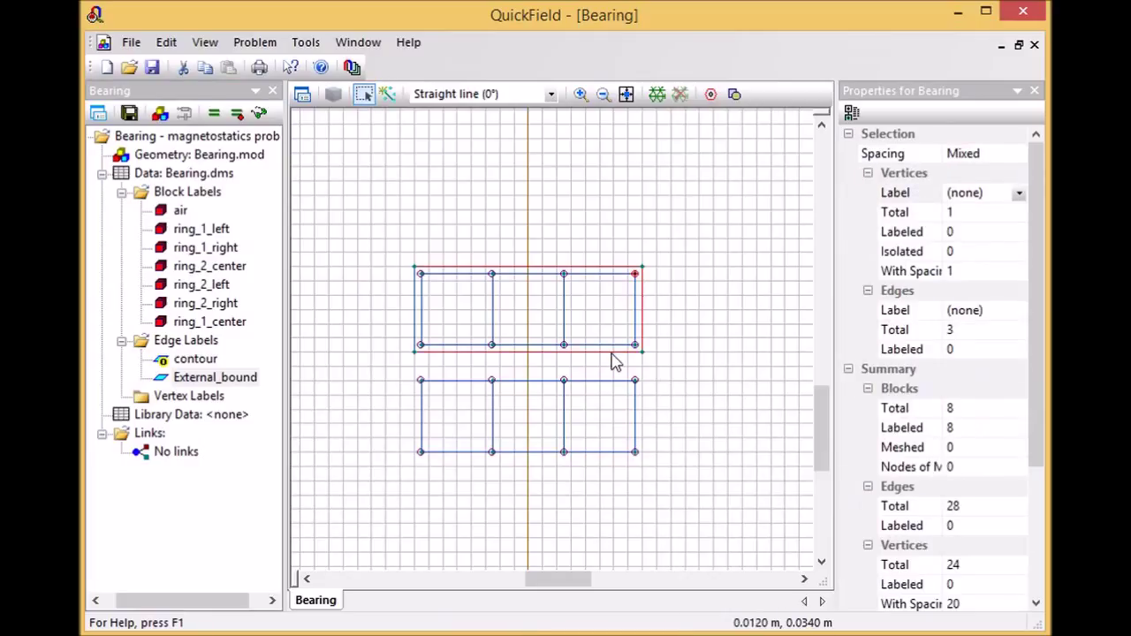
left_click(416, 316, "ctrl")
left_click(1016, 310)
left_click(1018, 310)
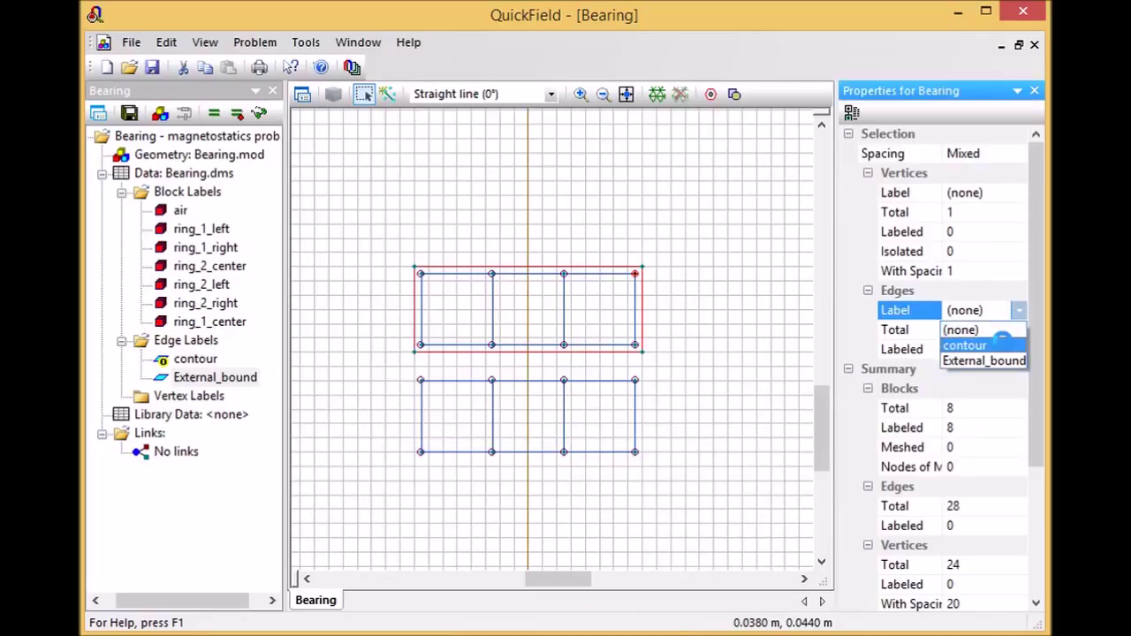
left_click(981, 345)
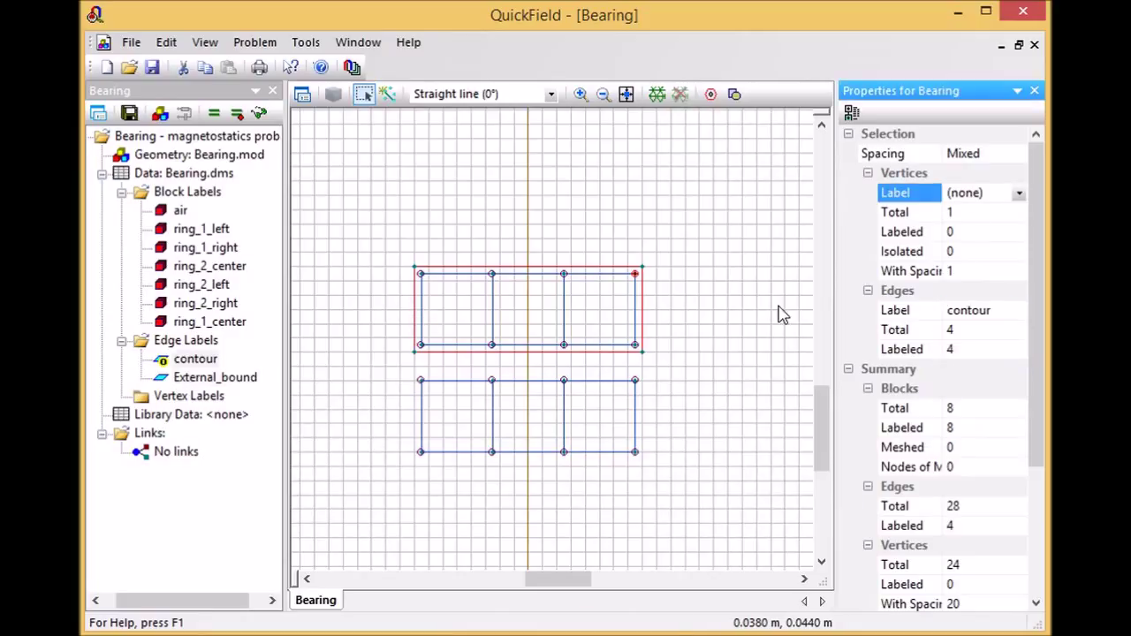
Step: Assign the External_bound label to both arcs of the outer semicircular boundary
left_click(626, 94)
left_click(416, 278)
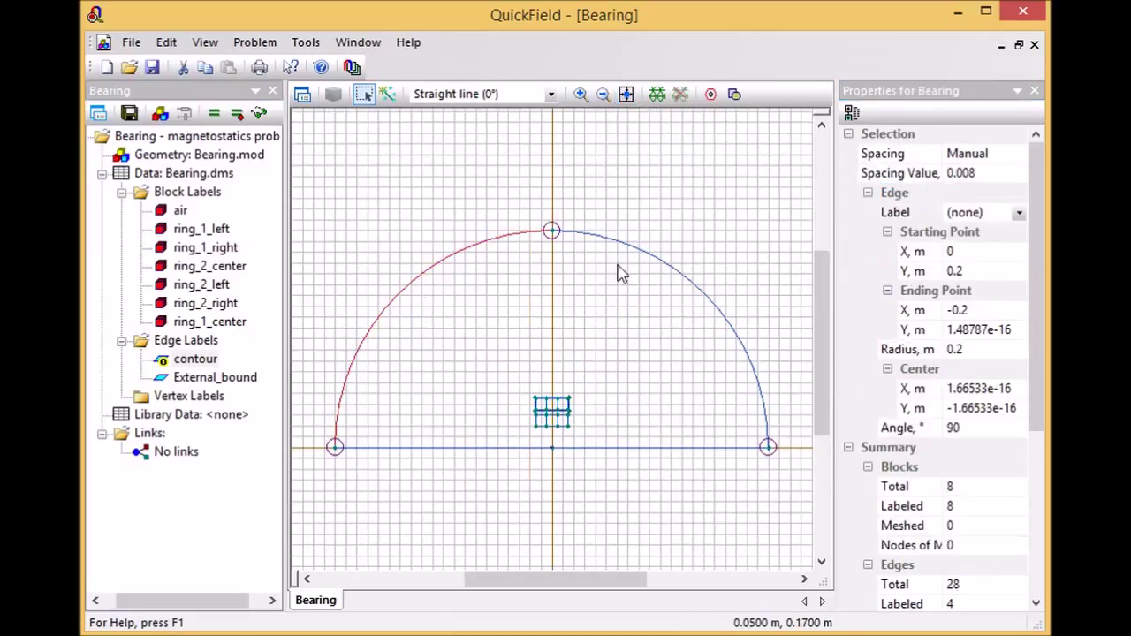
left_click(645, 258, "ctrl")
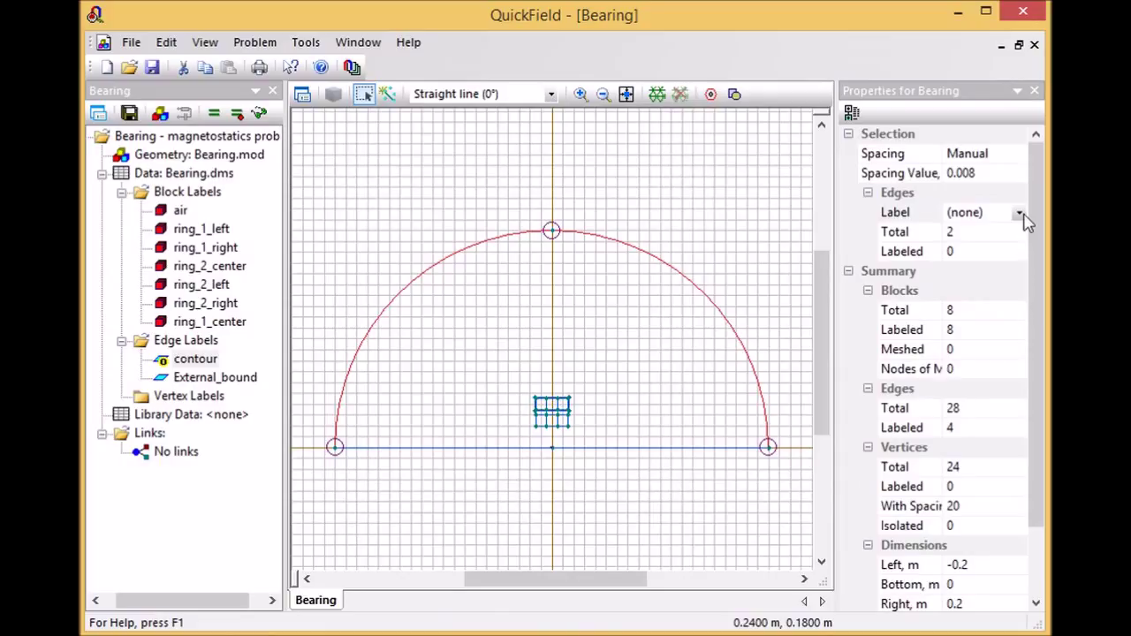
left_click(1020, 214)
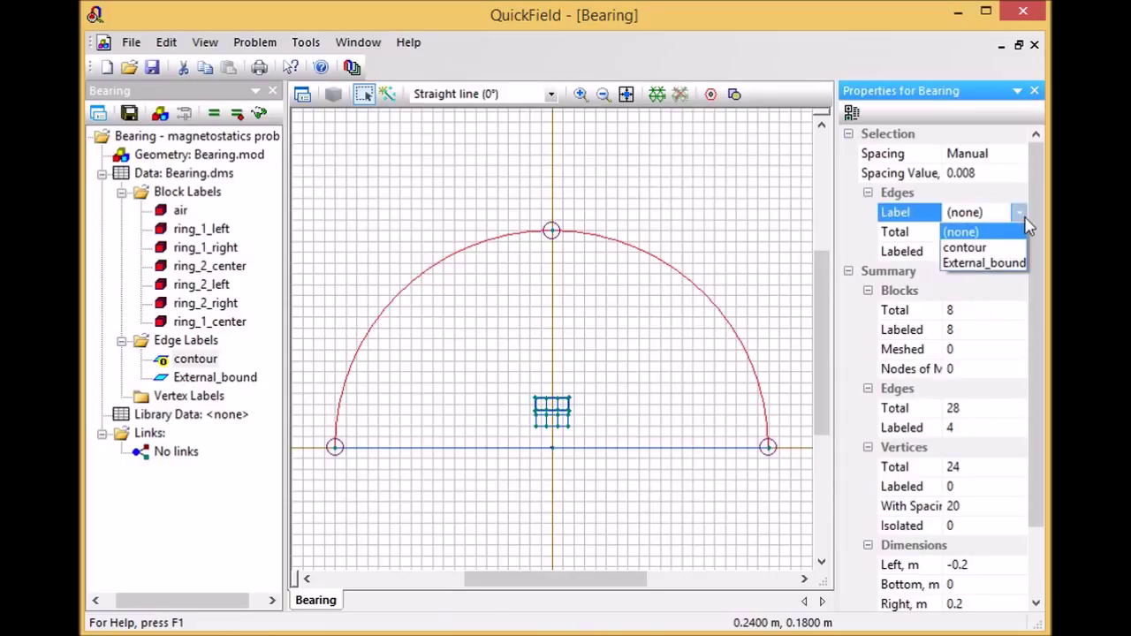
left_click(1010, 262)
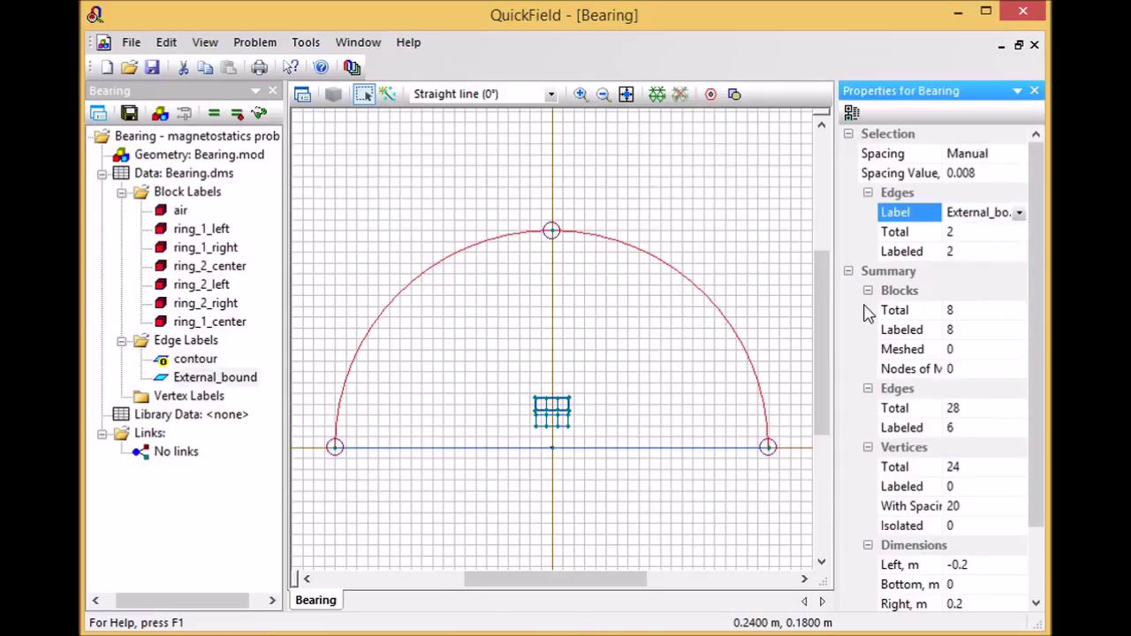
Step: Highlight the region that carries the air block label, leaving nothing selected at the end
left_click(181, 210)
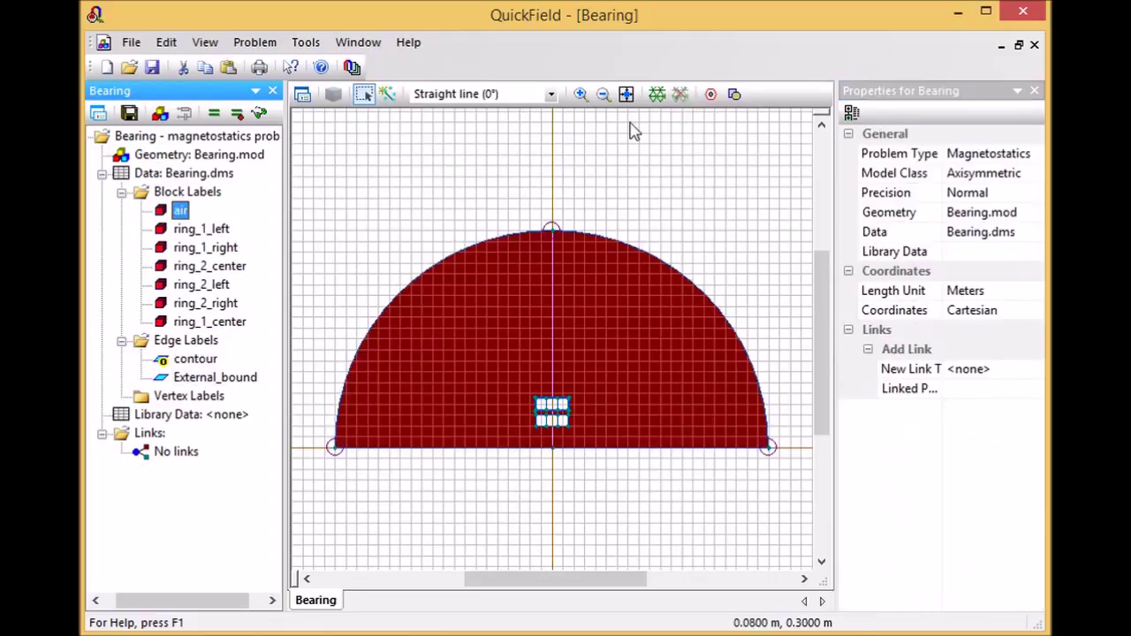
left_click(344, 249)
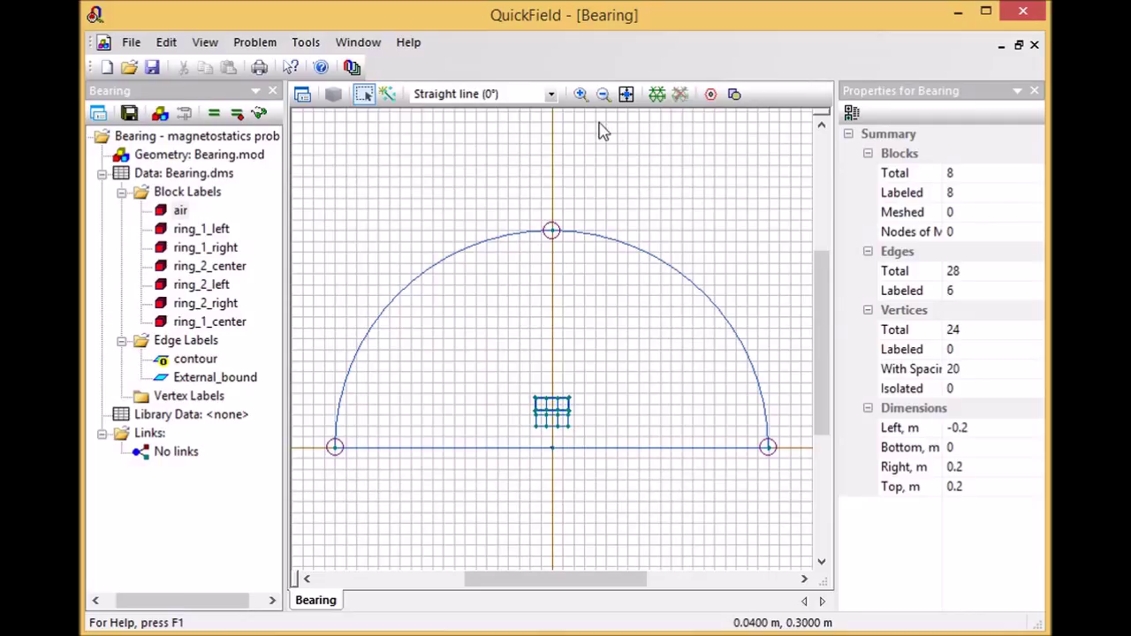
Step: Displace the whole lower ring, with its three blocks, by -0.04 m along z and 0 along r
left_click(580, 94)
left_click_drag(525, 393, 596, 436)
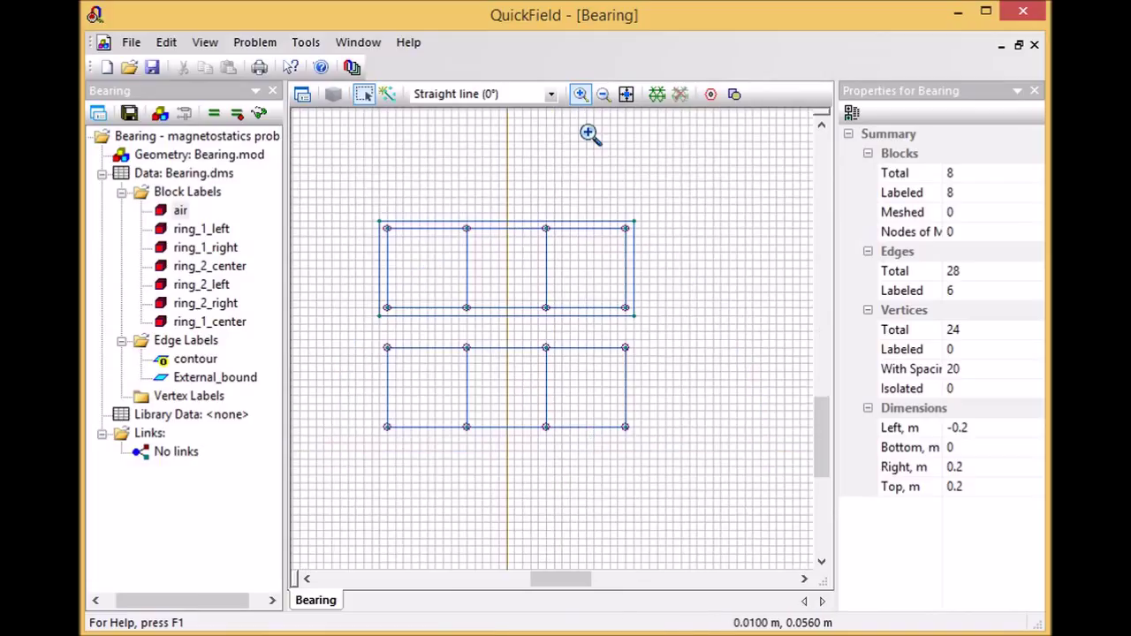
left_click(626, 93)
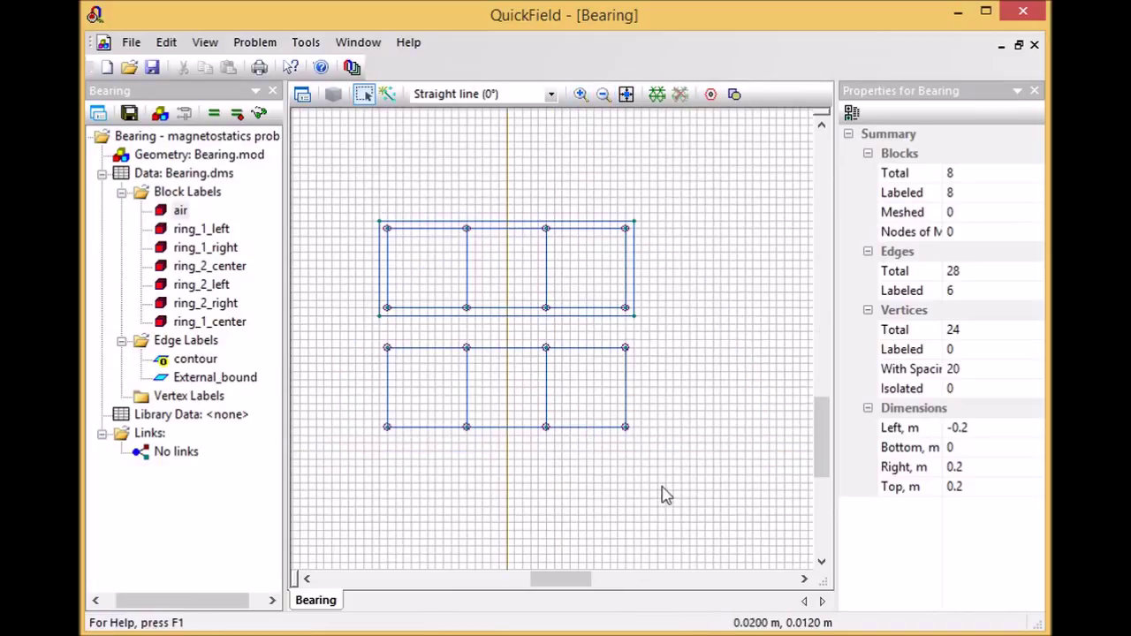
left_click_drag(661, 487, 378, 332)
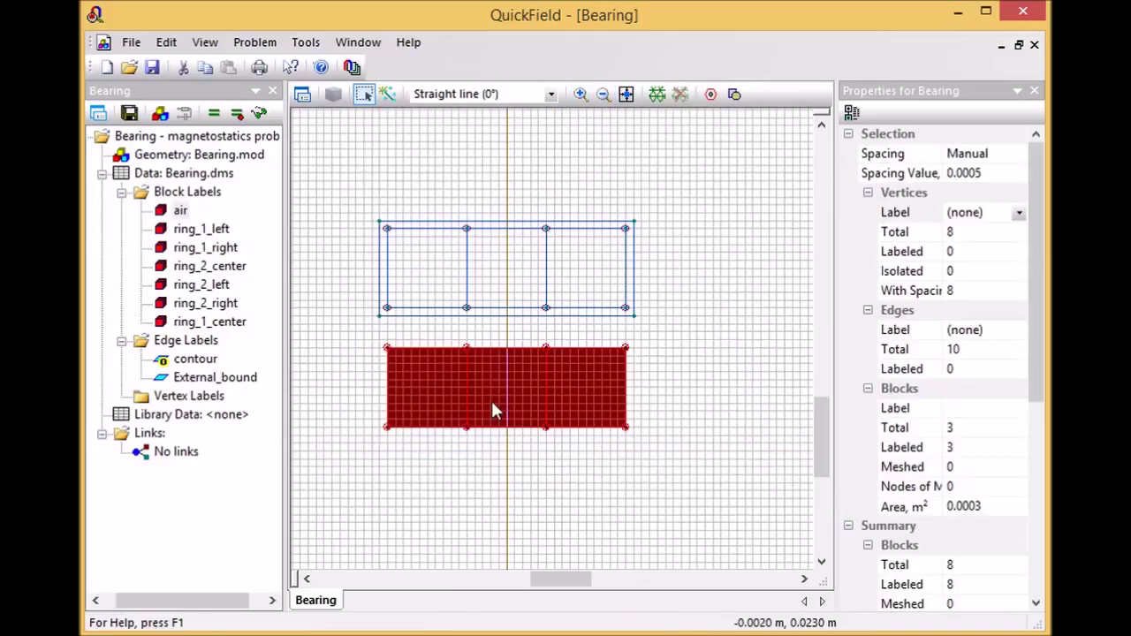
right_click(533, 461)
left_click(642, 495)
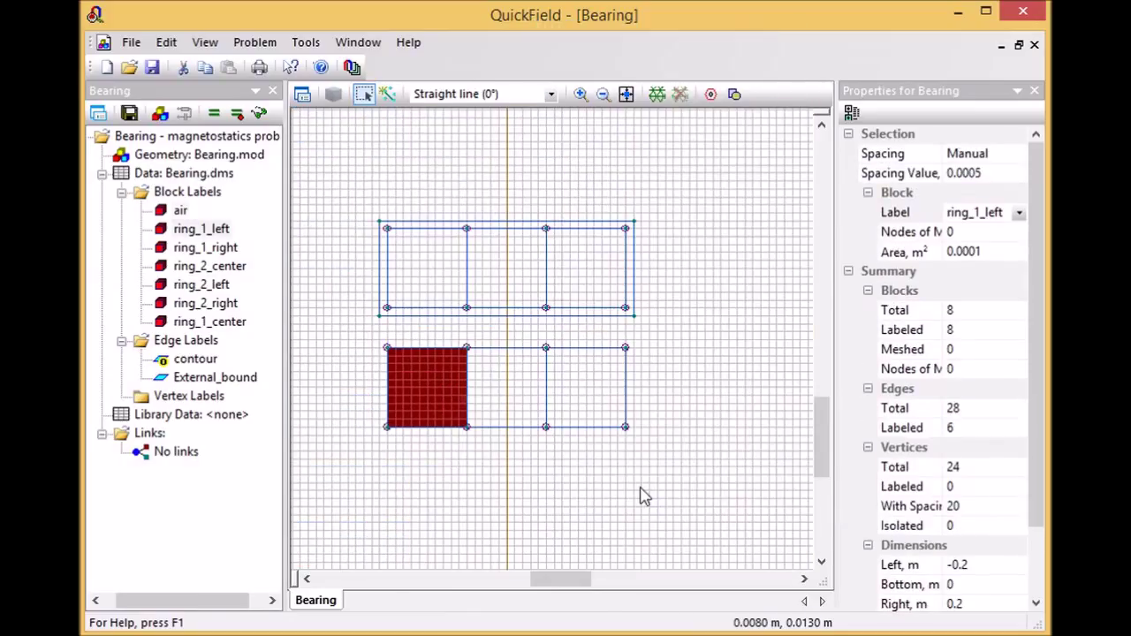
left_click_drag(712, 482, 378, 344)
right_click(399, 361)
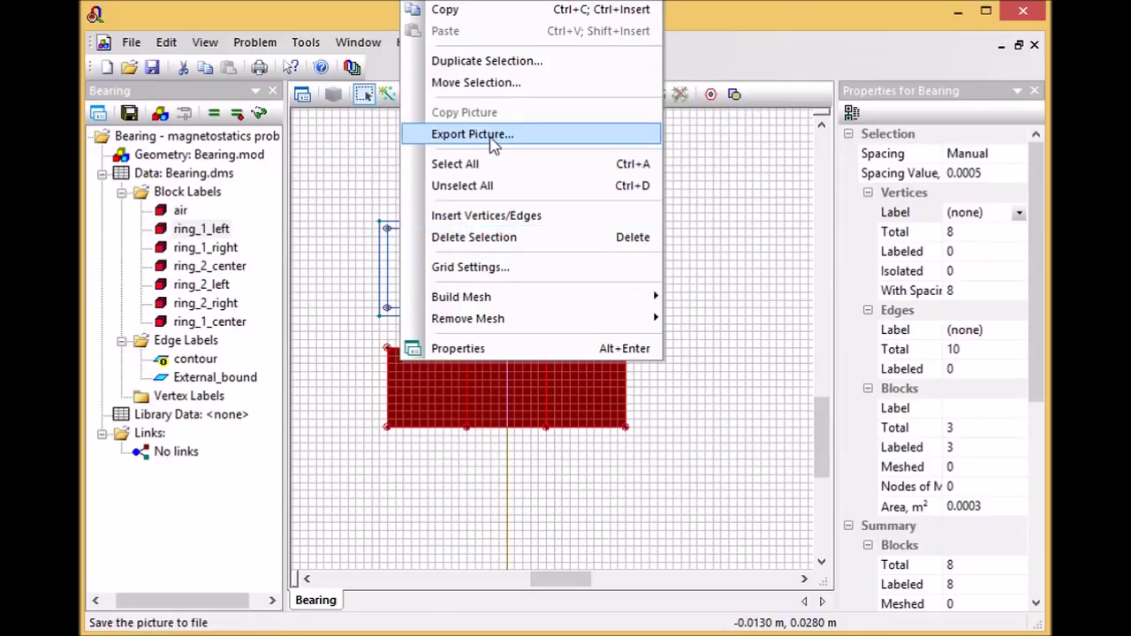
left_click(505, 90)
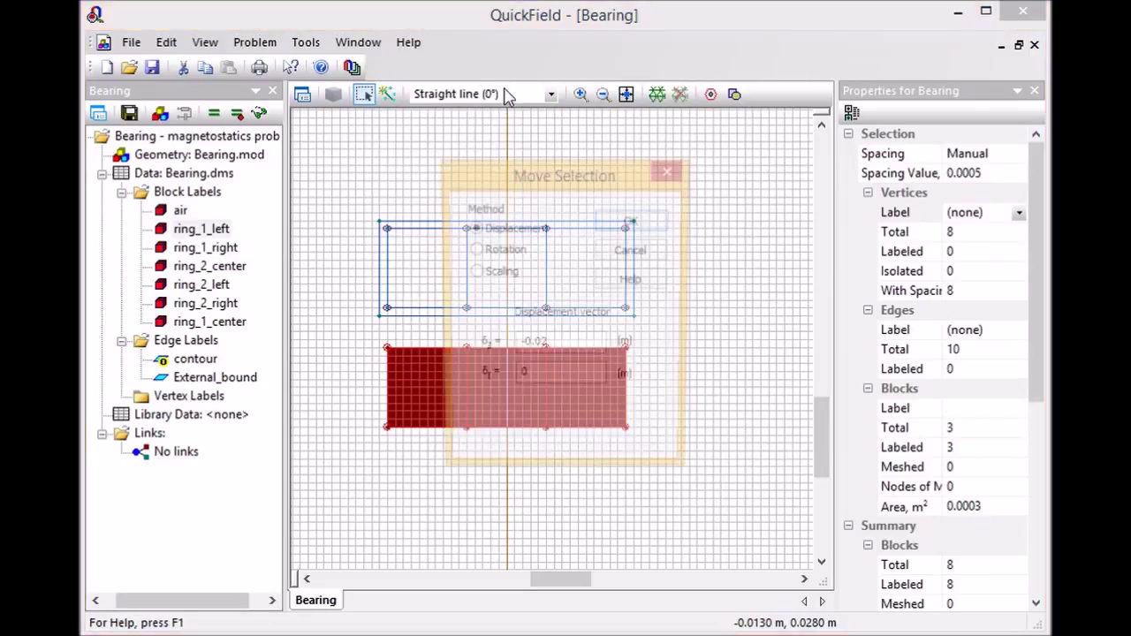
left_click(545, 346)
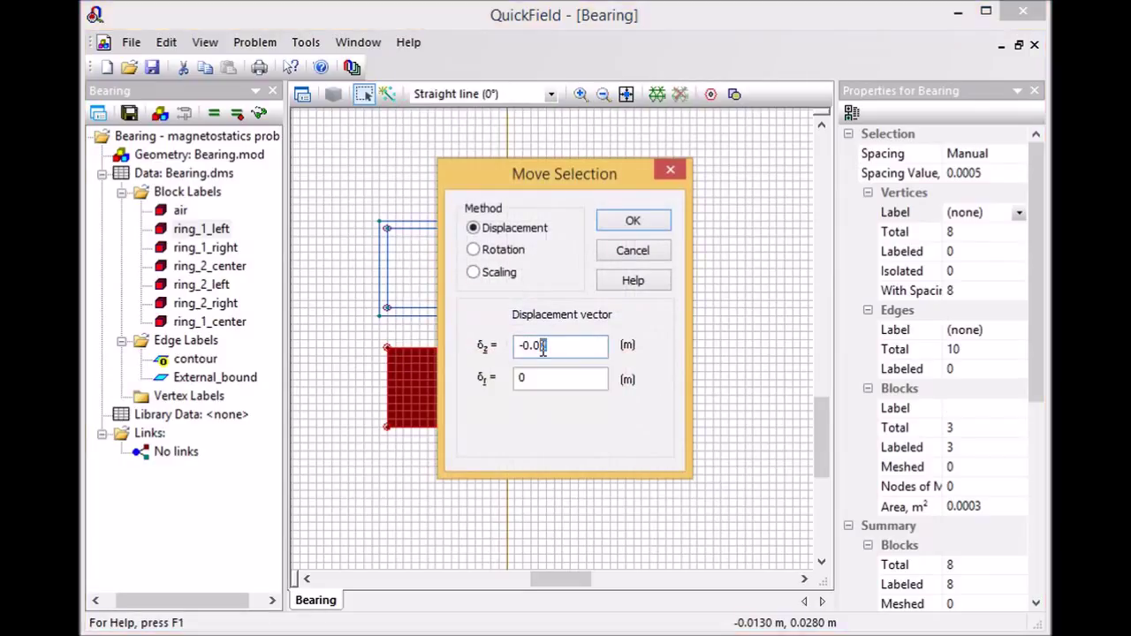
left_click(631, 221)
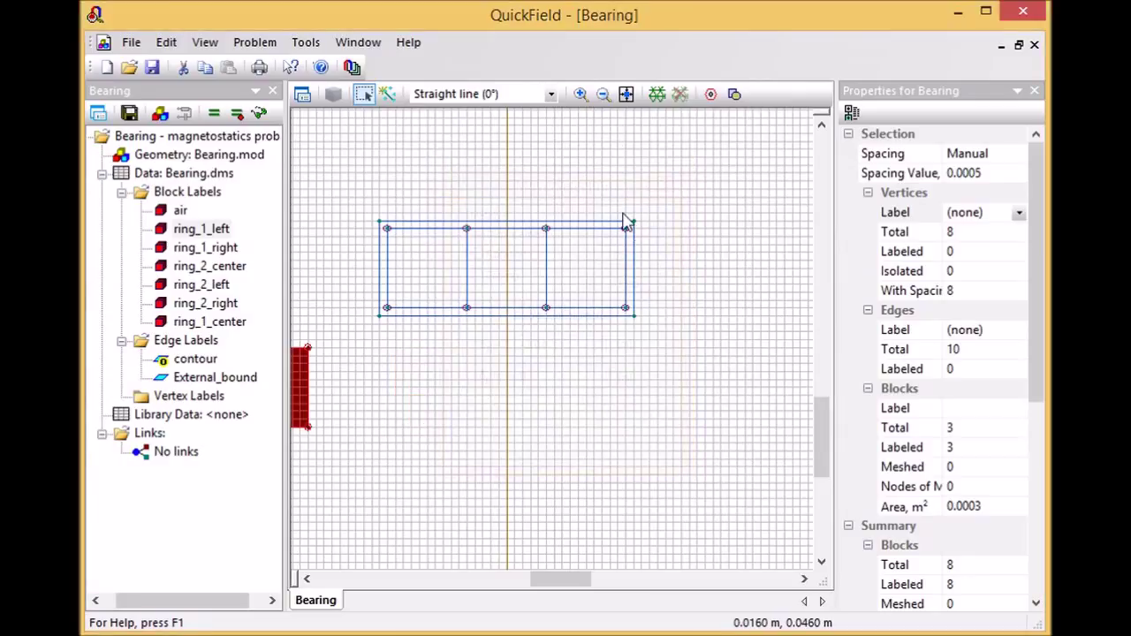
left_click(625, 94)
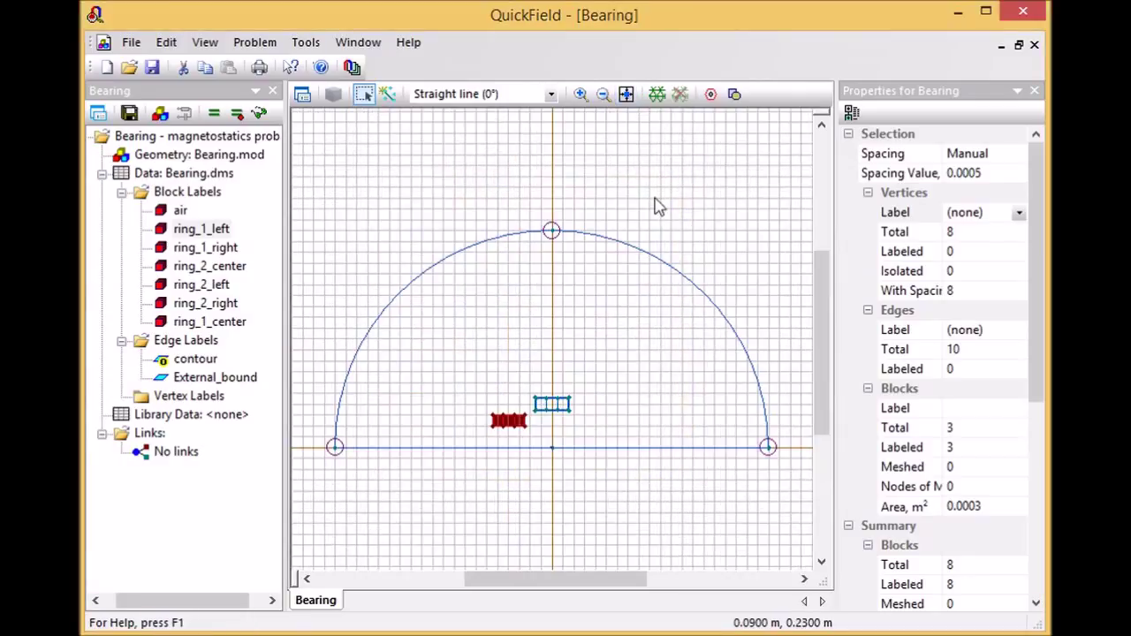
left_click(665, 297)
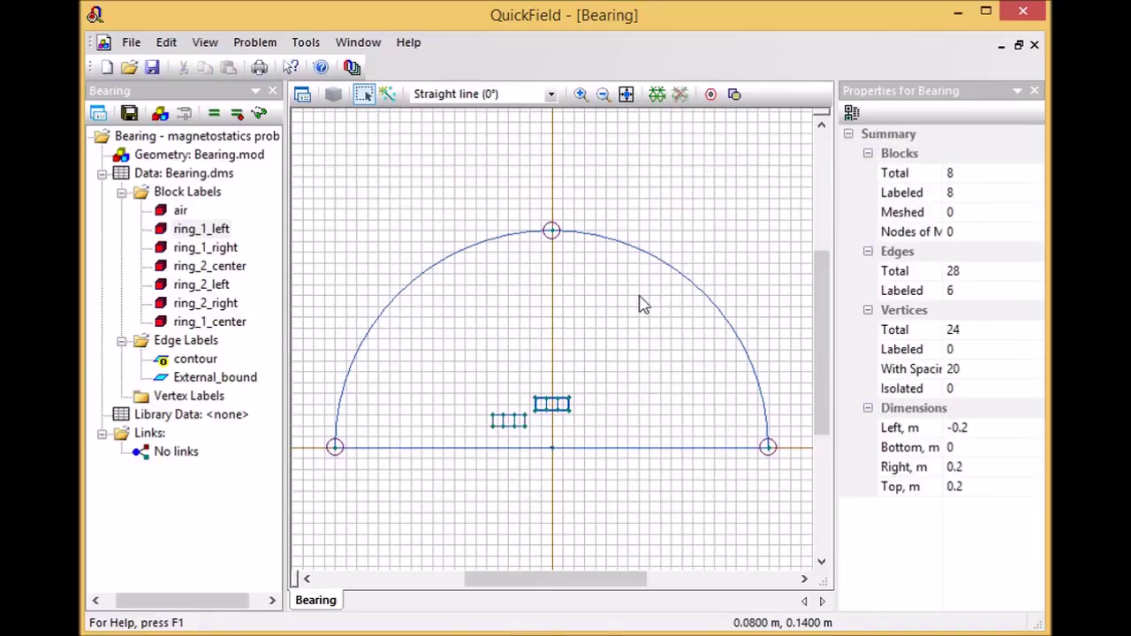
Step: Build the finite element mesh in all blocks of the model and save the problem files
left_click(657, 94)
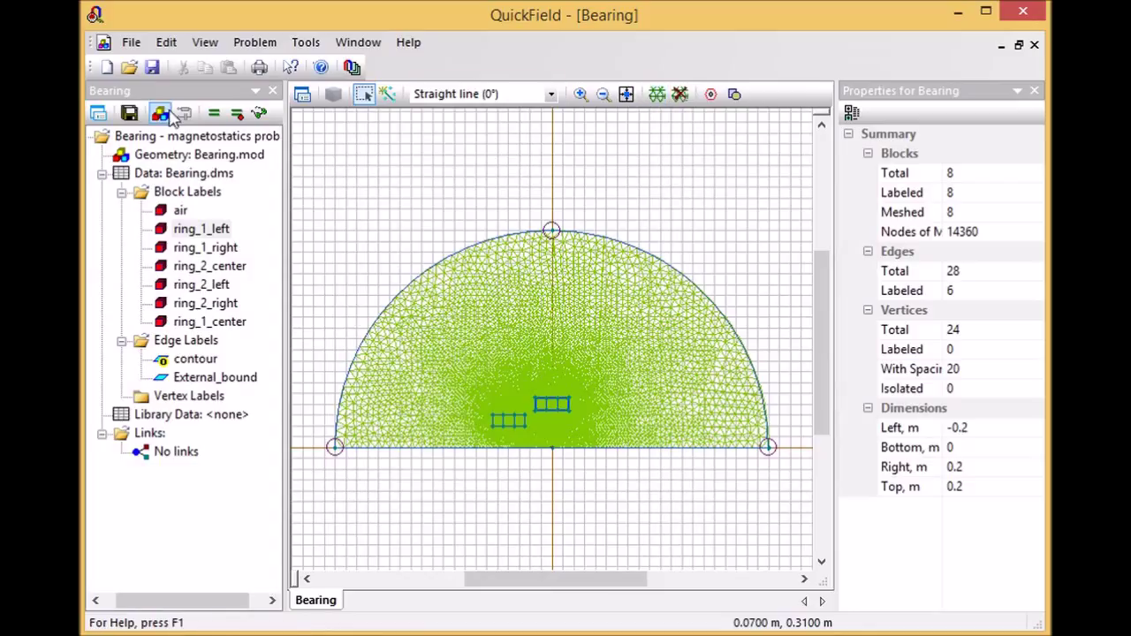
left_click(129, 114)
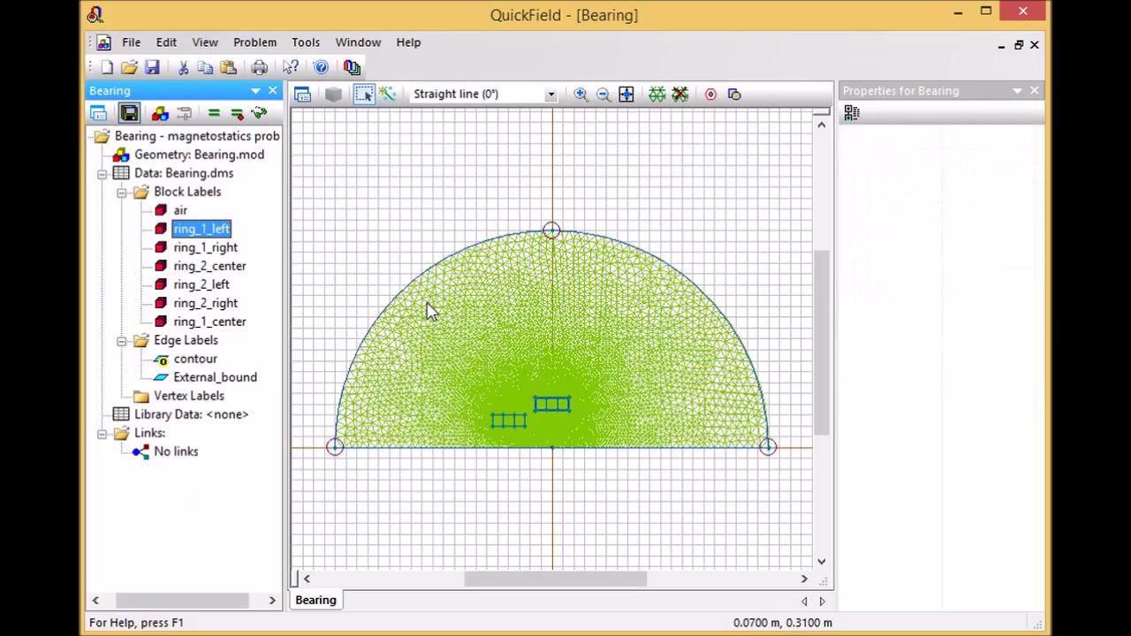
Step: Start adding values to a LabelMover serial analysis and define a compound contour from the contour edge label
left_click(351, 68)
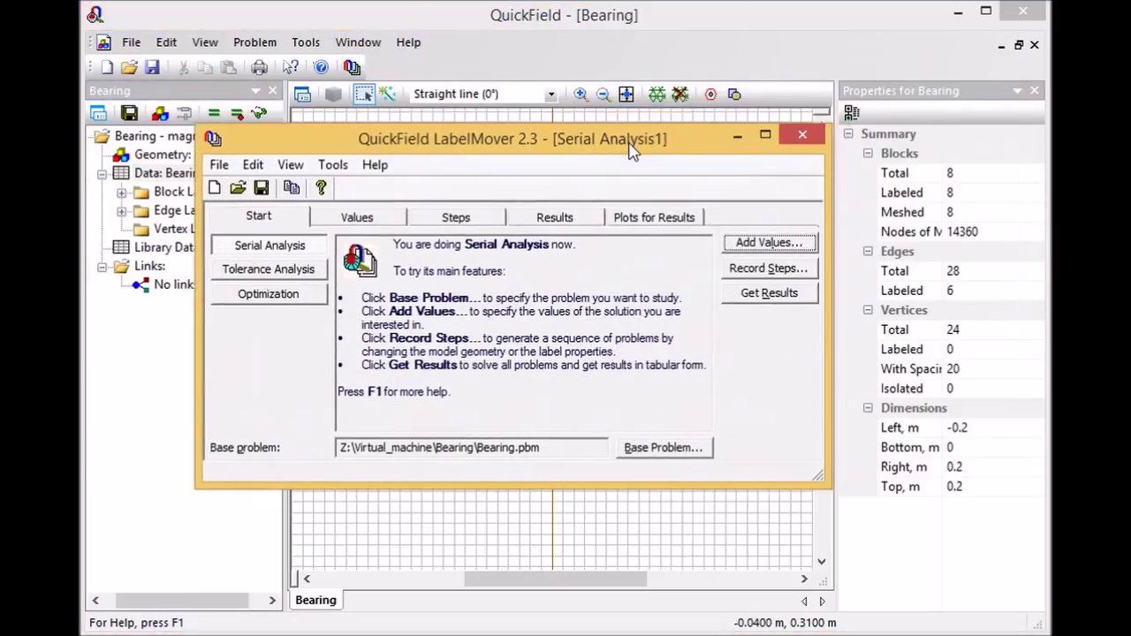
left_click(748, 252)
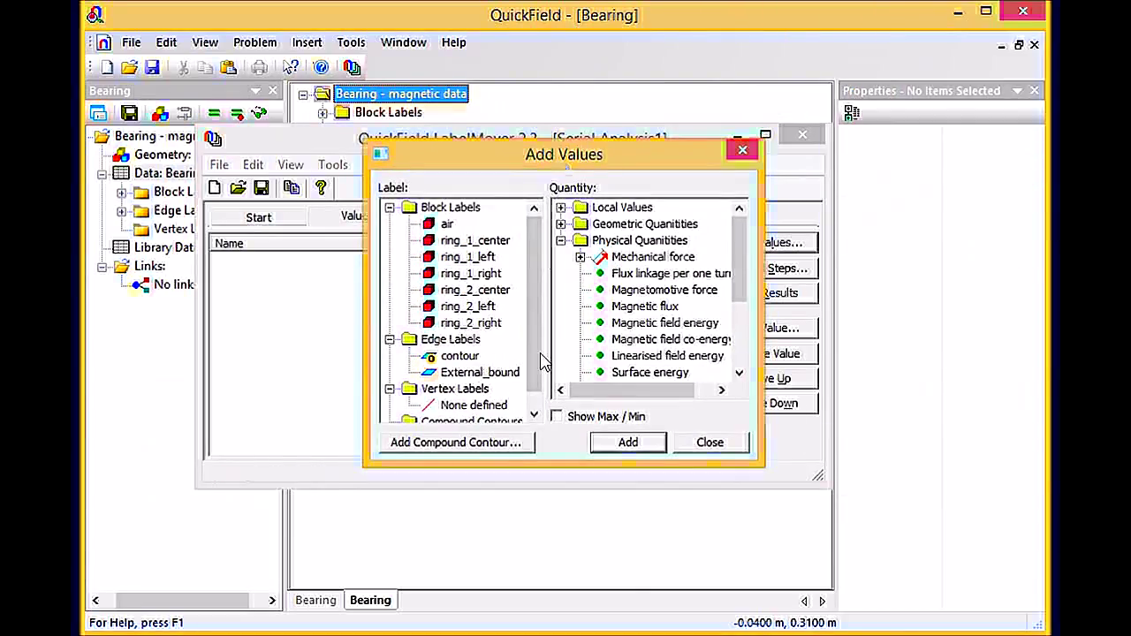
left_click(460, 444)
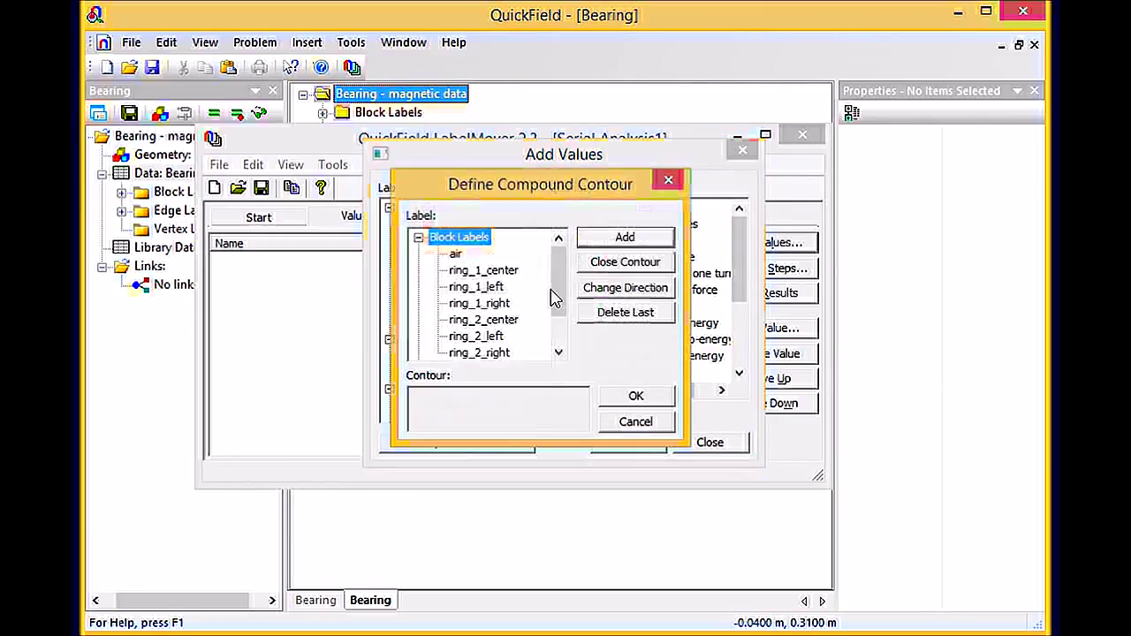
left_click_drag(553, 295, 560, 328)
left_click(477, 337)
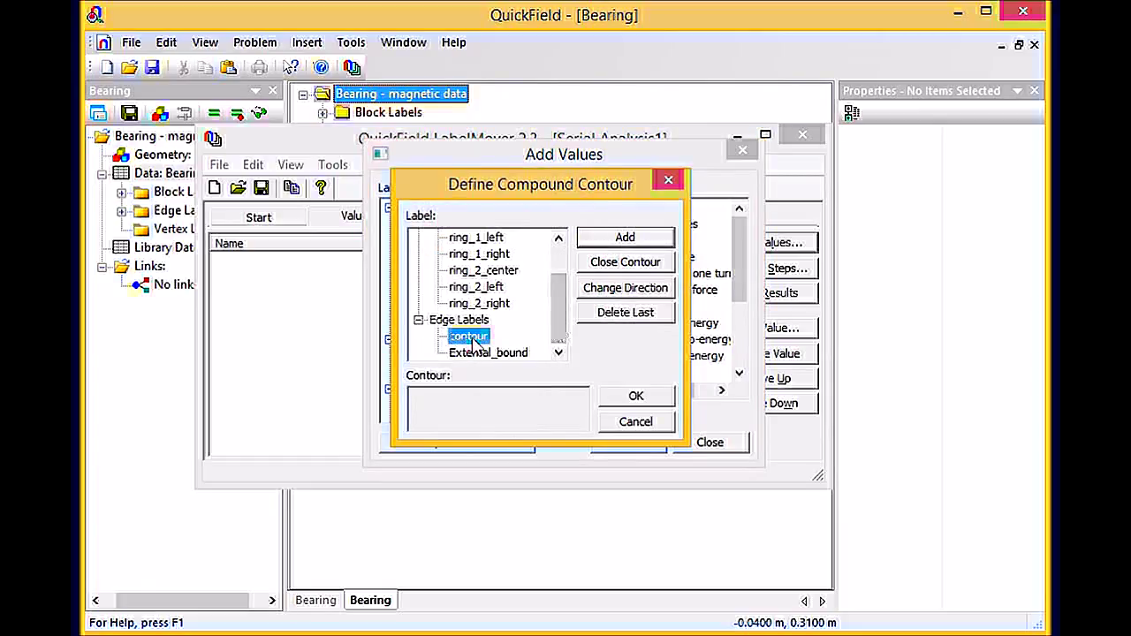
left_click(607, 241)
left_click(636, 395)
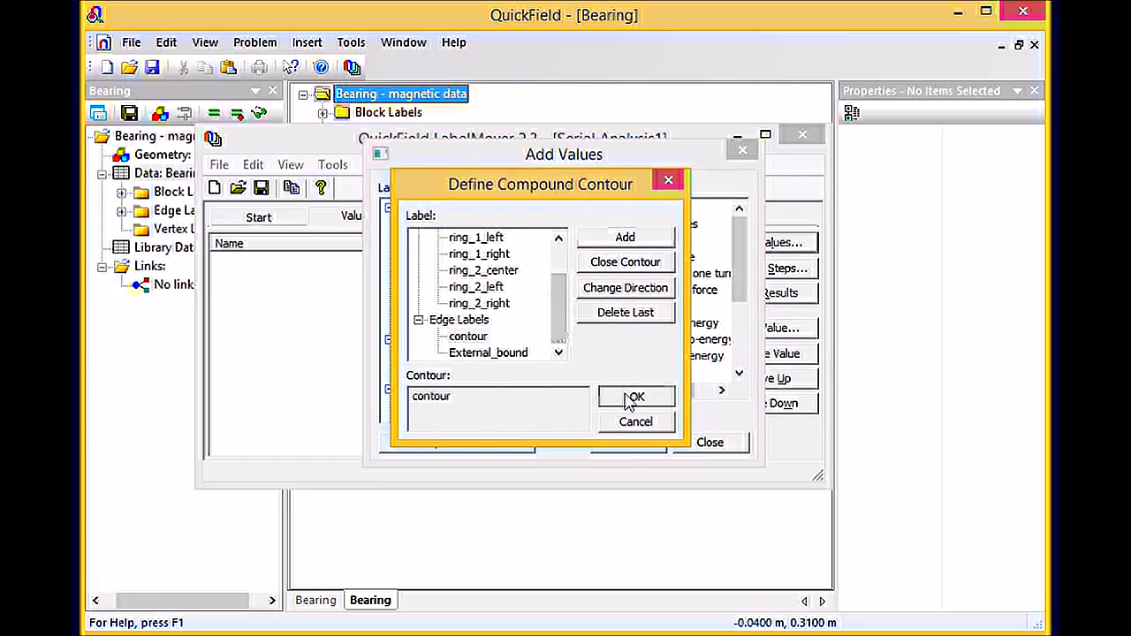
Step: Add the mechanical force and its Phi, X and Y components for the compound contour to the analysis values
left_click(579, 256)
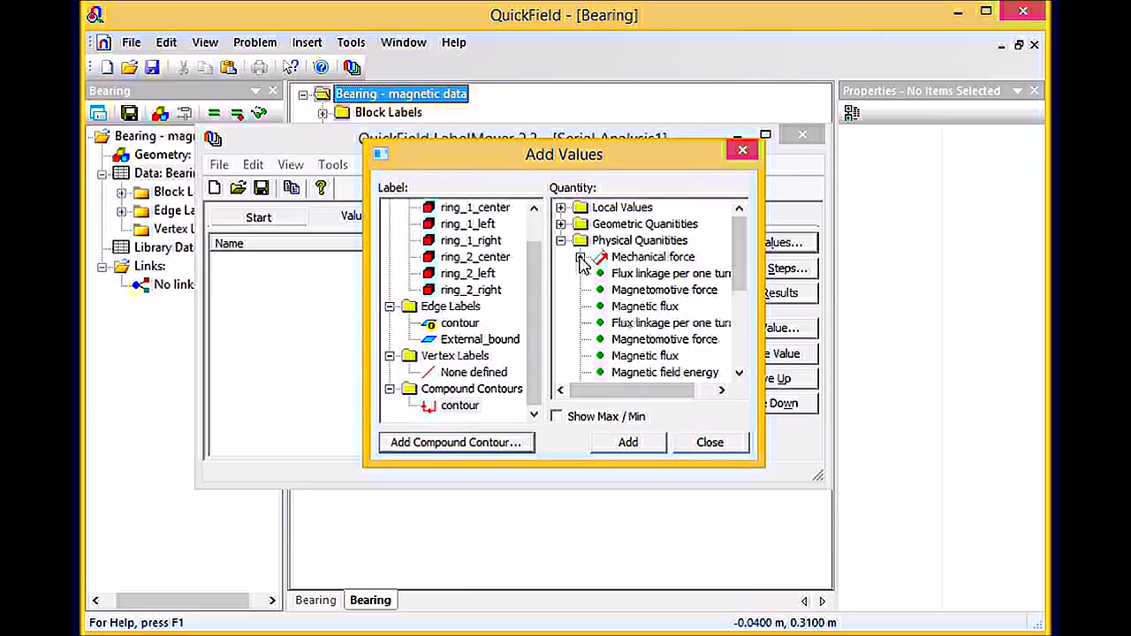
double_click(638, 259)
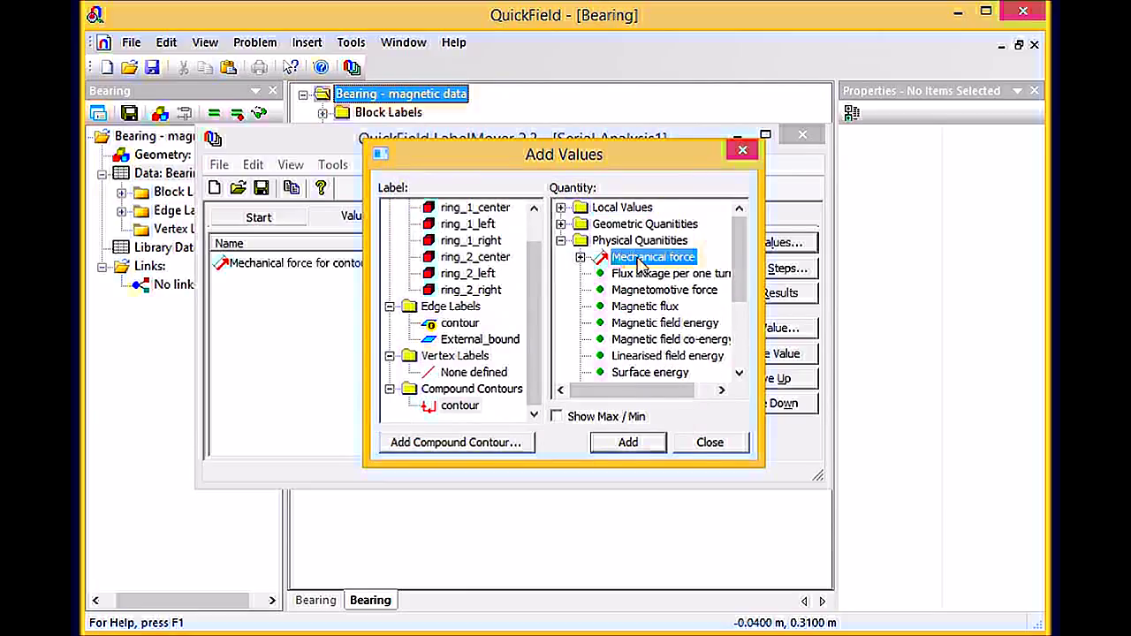
left_click(579, 256)
double_click(636, 274)
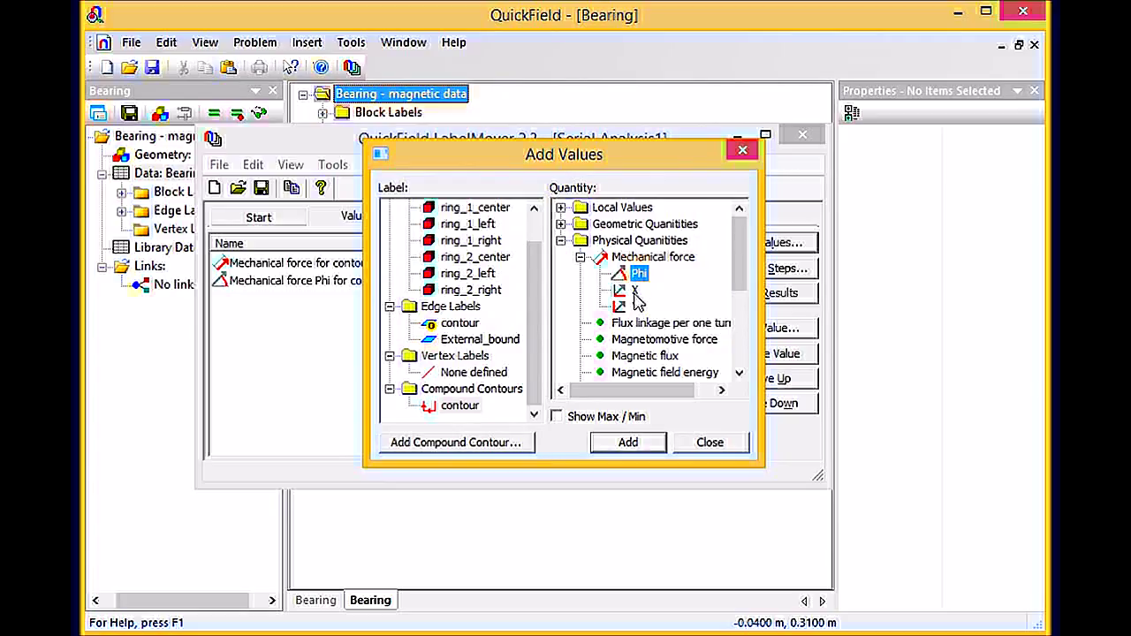
double_click(635, 291)
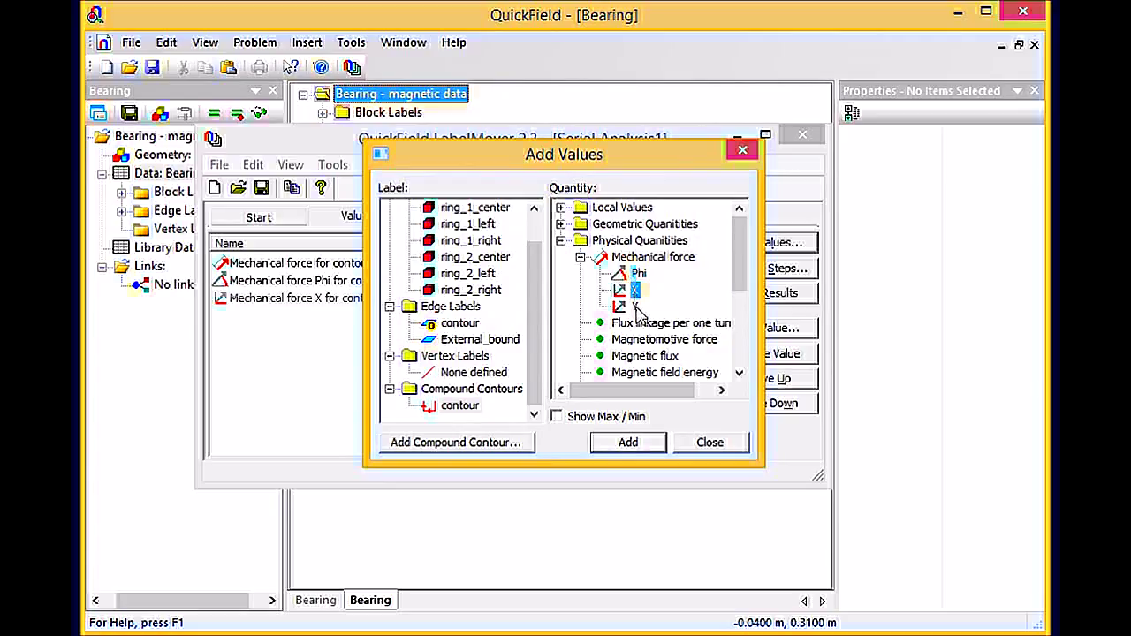
double_click(635, 305)
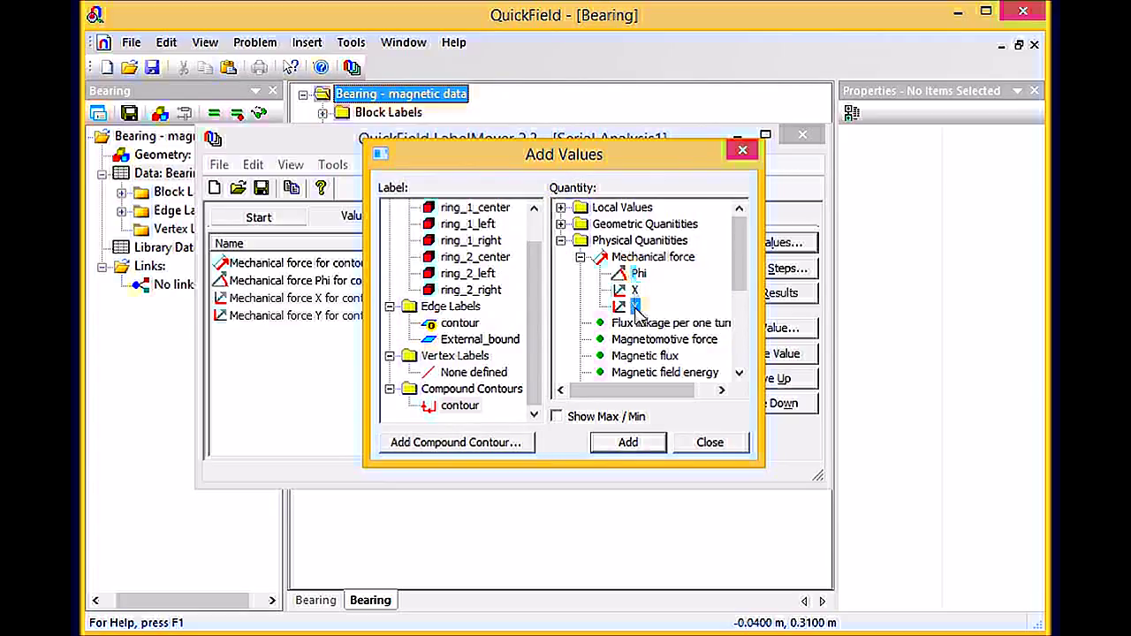
left_click(717, 446)
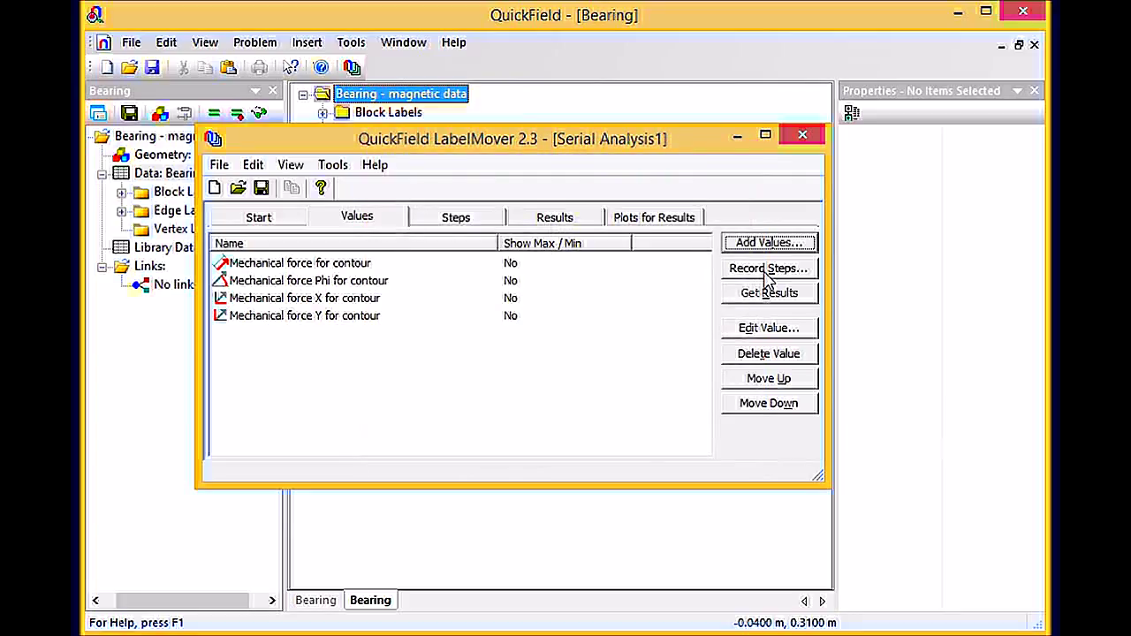
Step: Record a Move step displacing ring_1_center, ring_1_left and ring_1_right by dx 0.002 m and dy 0 m
left_click(766, 270)
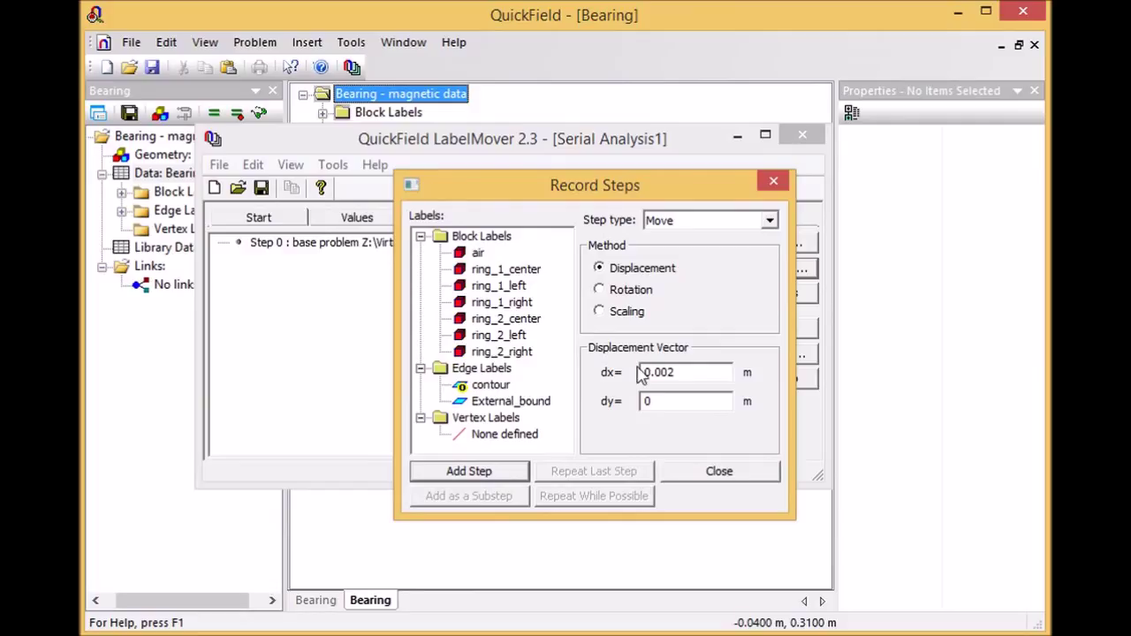
left_click(513, 272)
left_click(512, 303, "shift")
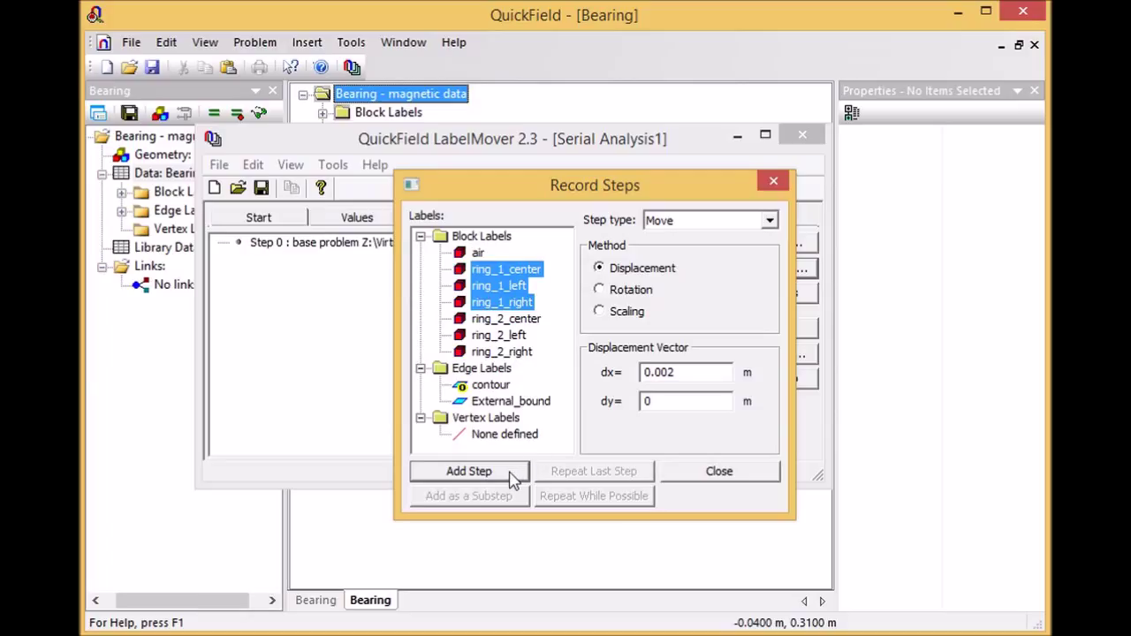
left_click(468, 471)
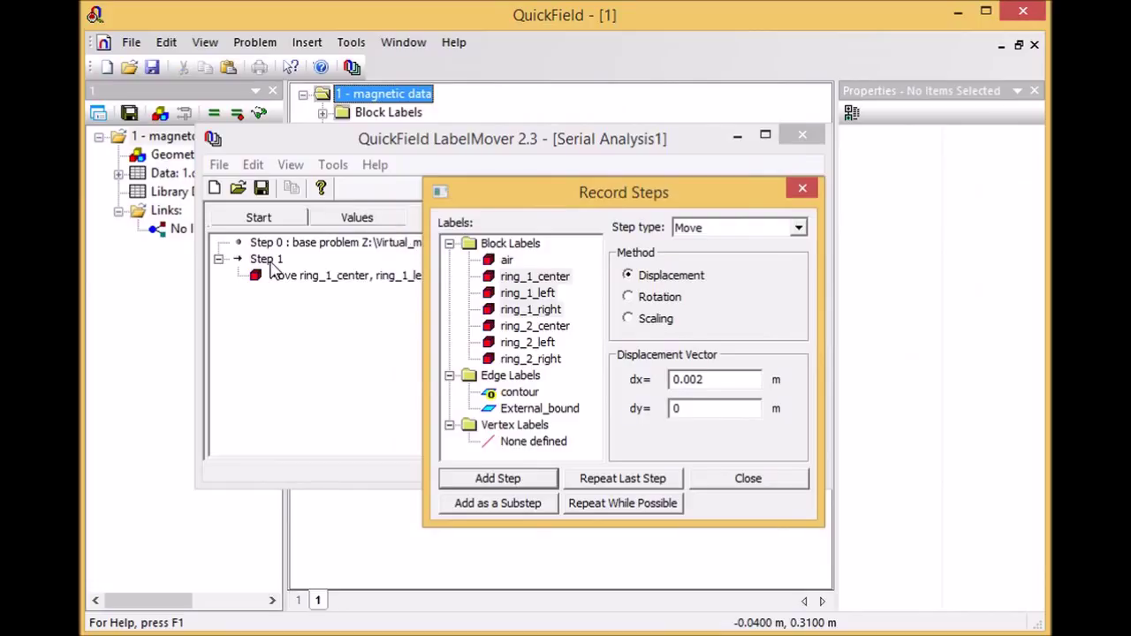
left_click_drag(470, 188, 502, 193)
left_click(761, 489)
Step: Set the recorded ring displacement step to repeat 40 times
double_click(265, 258)
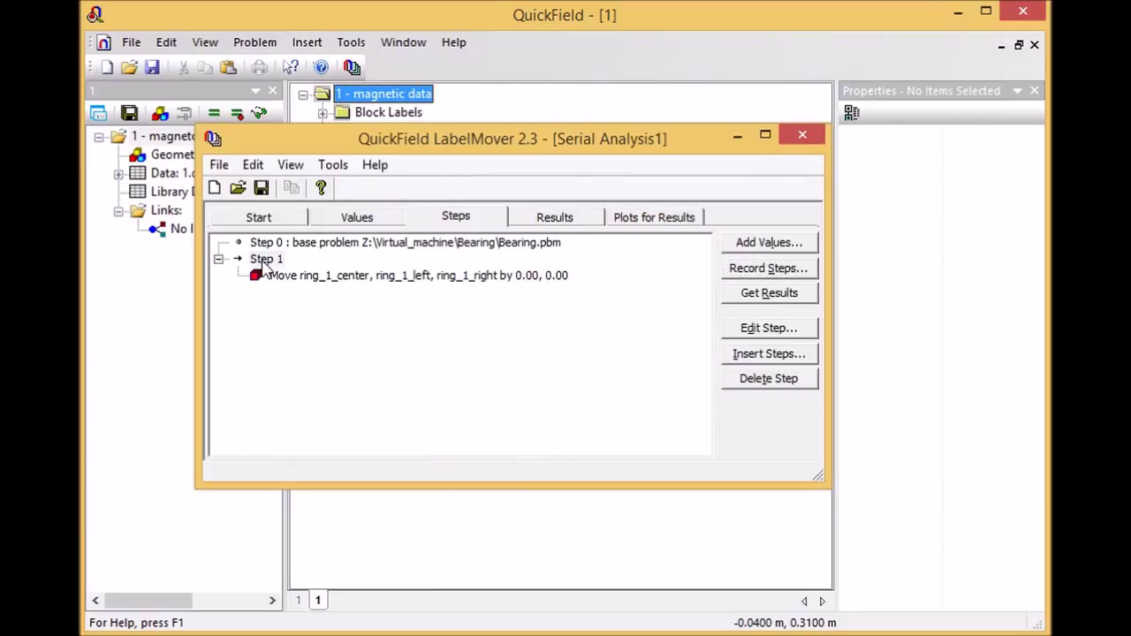
left_click(381, 328)
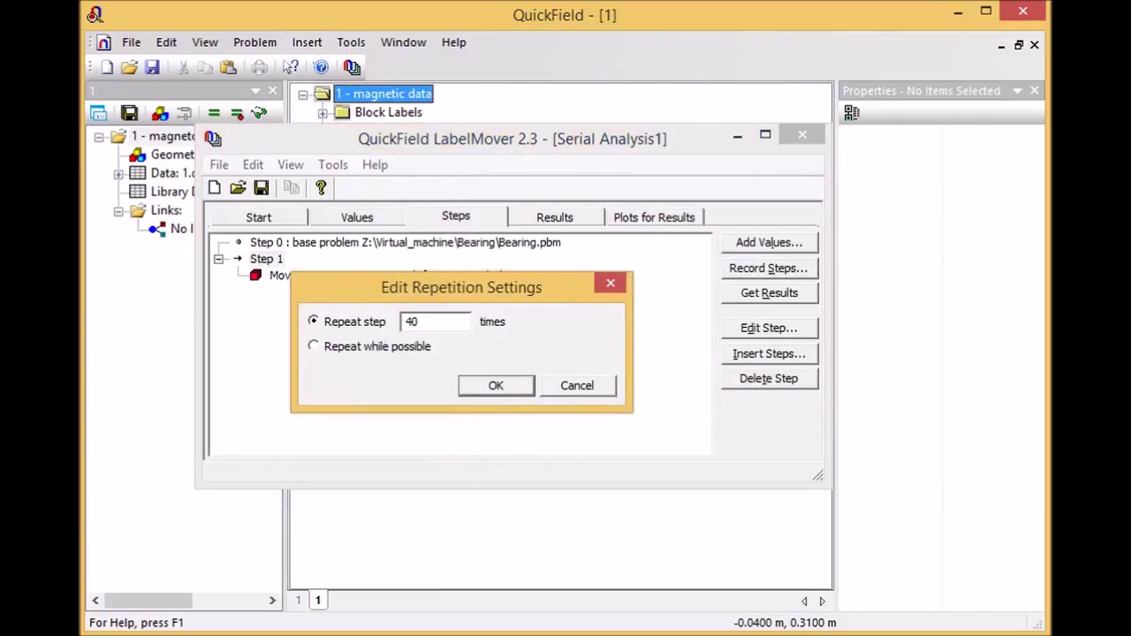
left_click(491, 389)
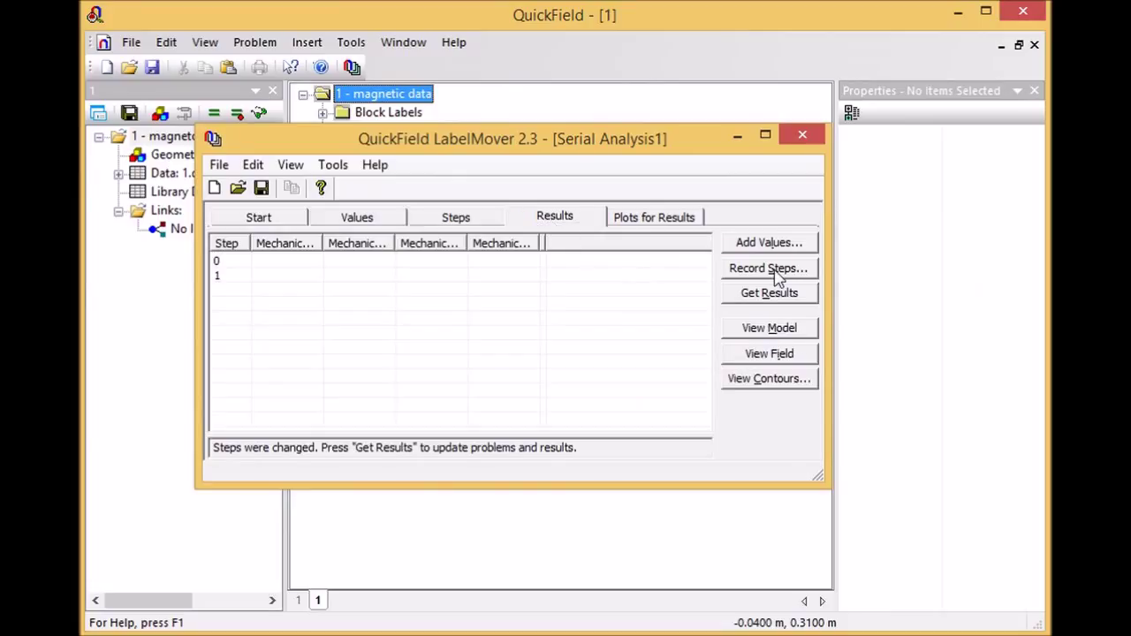
Step: Solve the serial analysis and plot the mechanical force X for the contour against the step, keeping the field picture in view
left_click(743, 303)
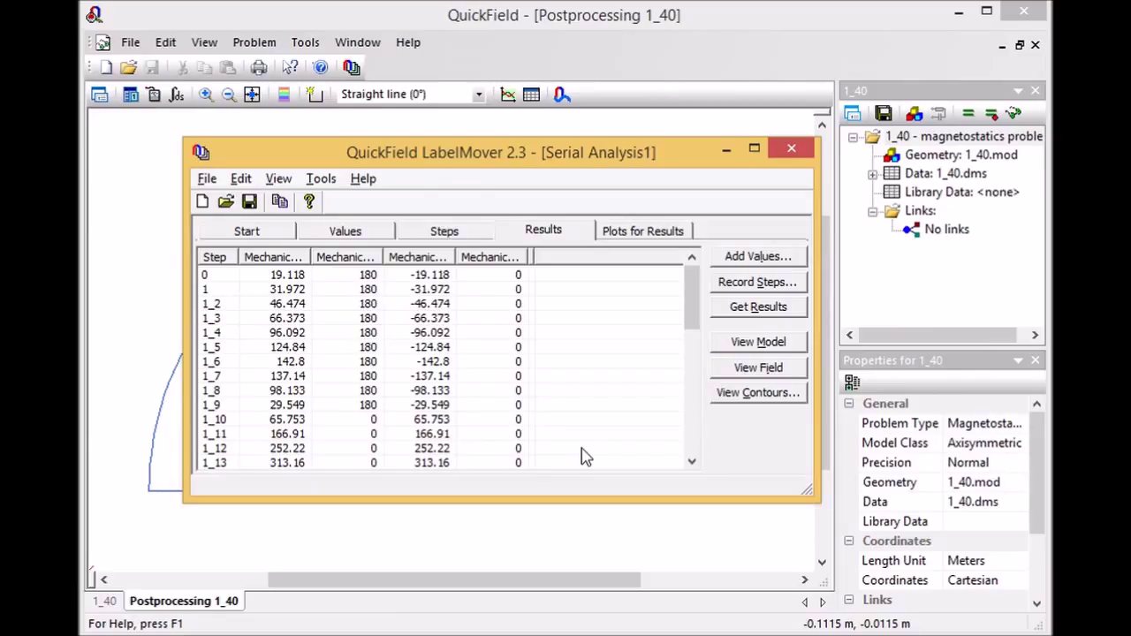
left_click(628, 236)
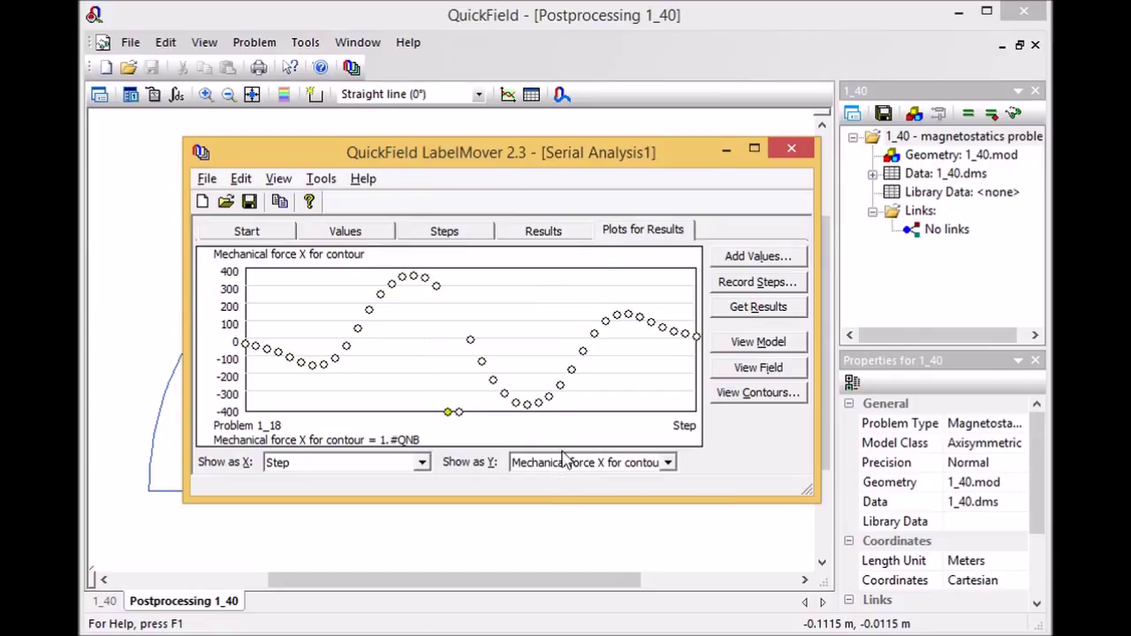
left_click_drag(556, 163, 556, 32)
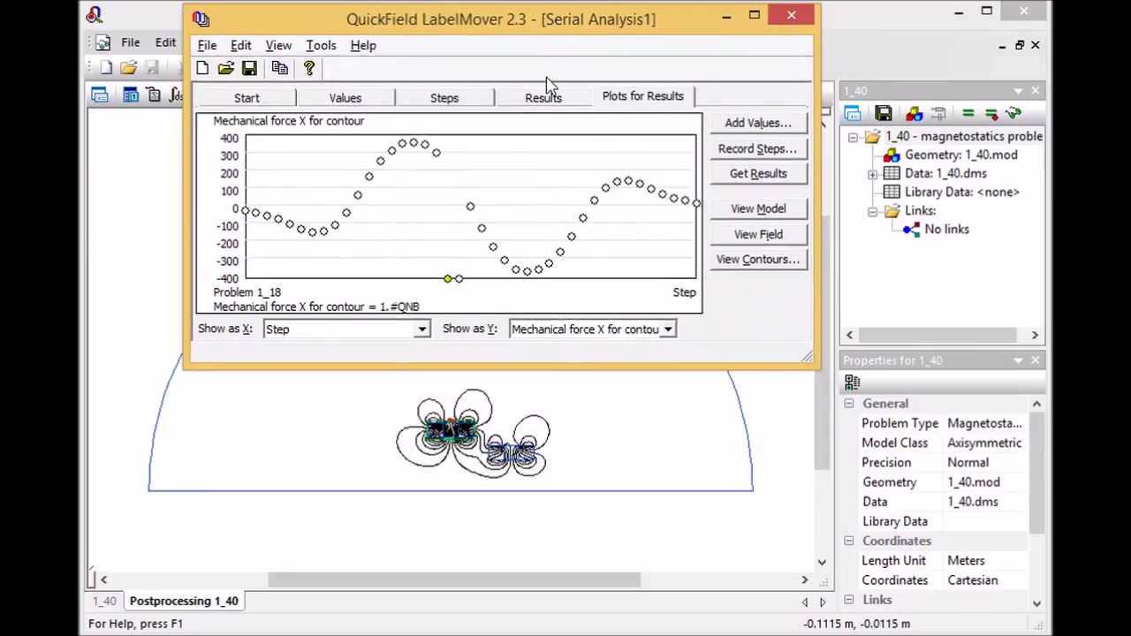